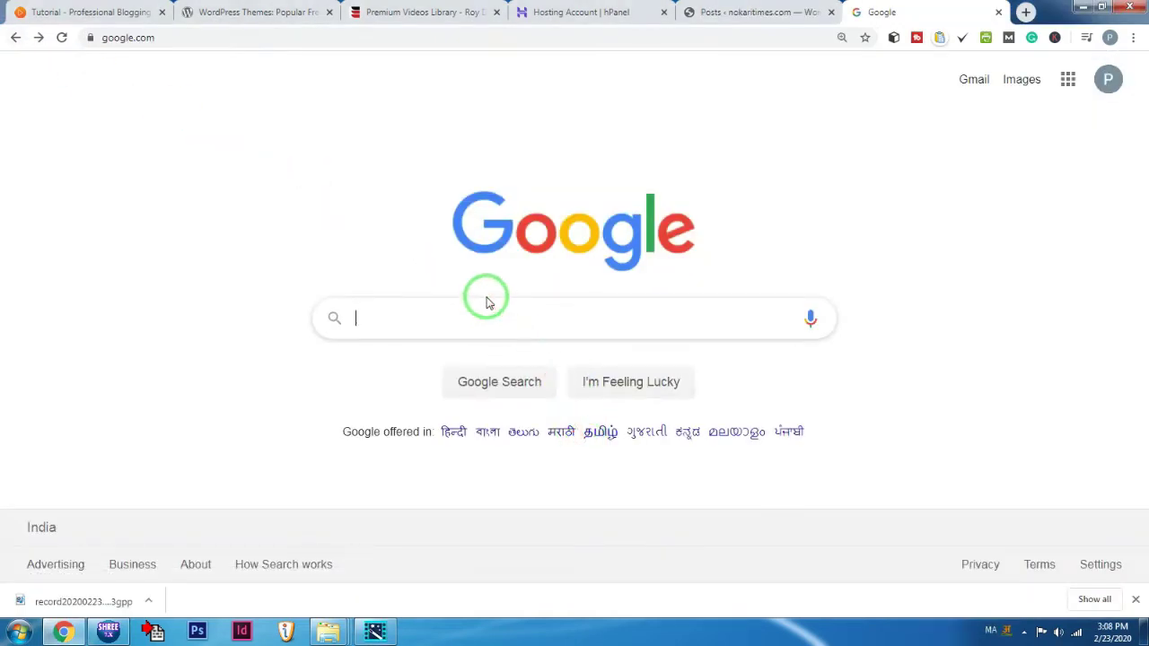
Step: Search Google for "2019 मध्ये हे सर्वाधिक सर्च केले"
{"action": "type", "text": "2019 "}
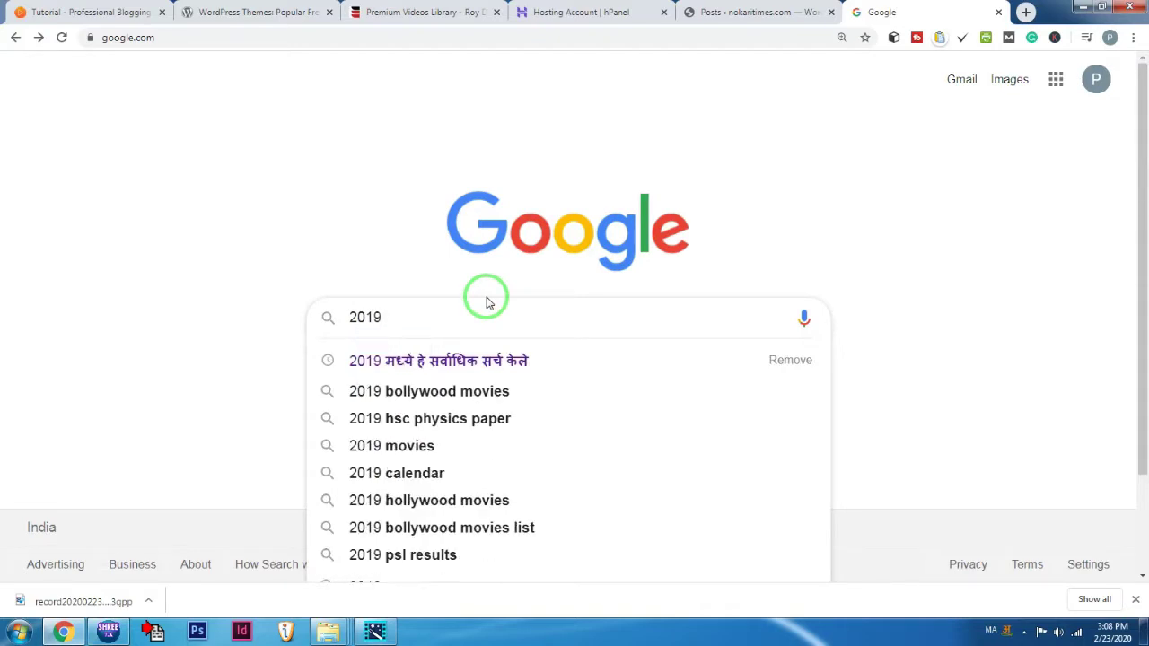
{"action": "type", "text": "madhye"}
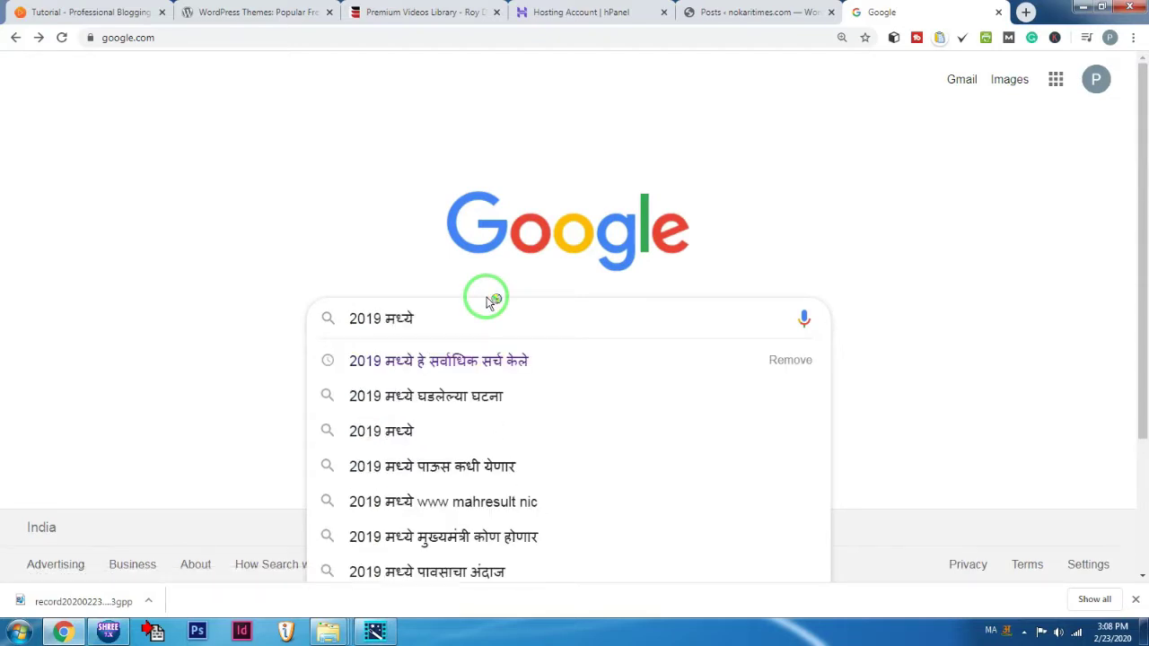
{"action": "key", "text": "Down"}
{"action": "key", "text": "Return"}
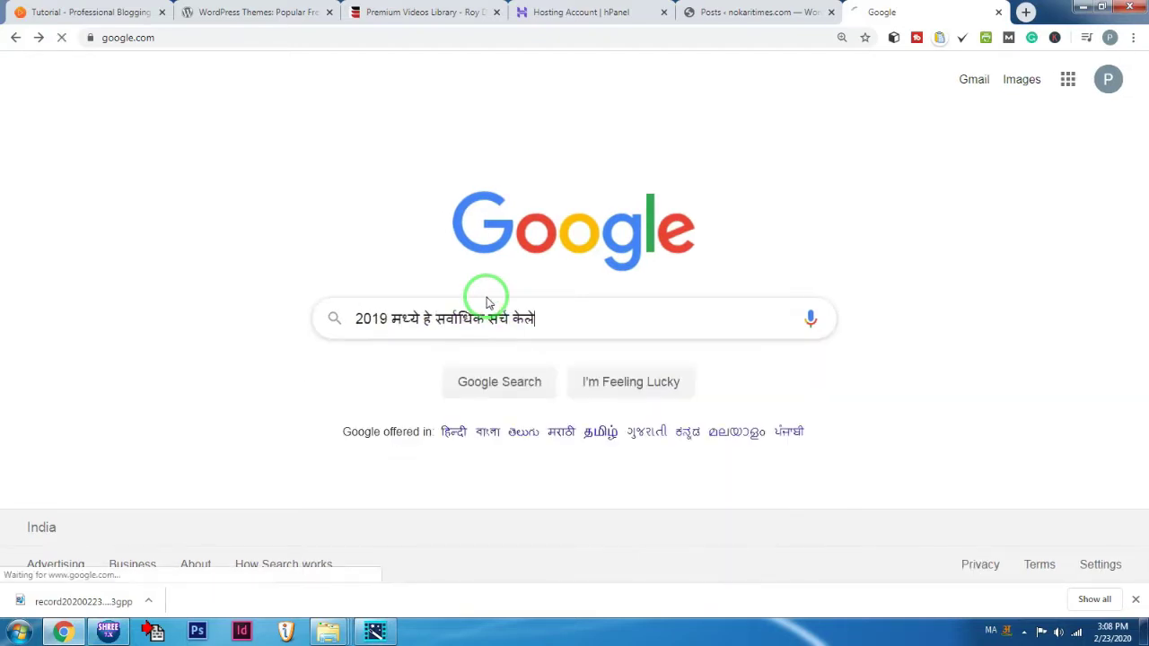
Step: Examine the Google search results page for the listed sites, including the videos, articles and images
{"action": "scroll", "coordinate": [346, 388], "scroll_direction": "down", "scroll_amount": 3}
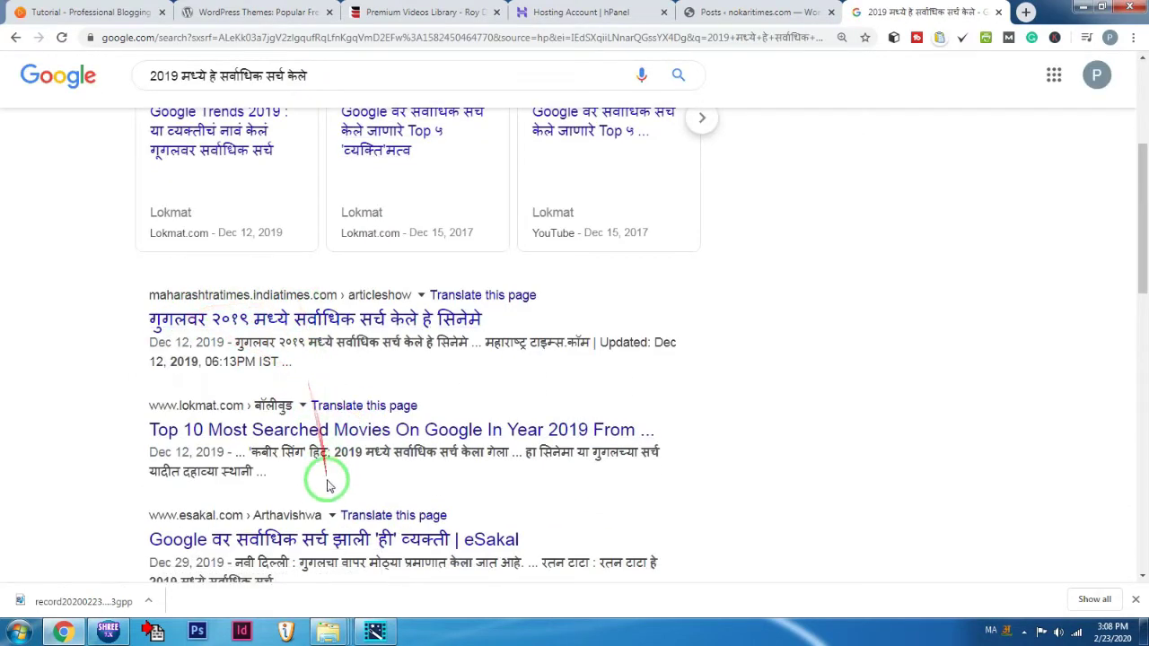
{"action": "scroll", "coordinate": [252, 297], "scroll_direction": "down", "scroll_amount": 2}
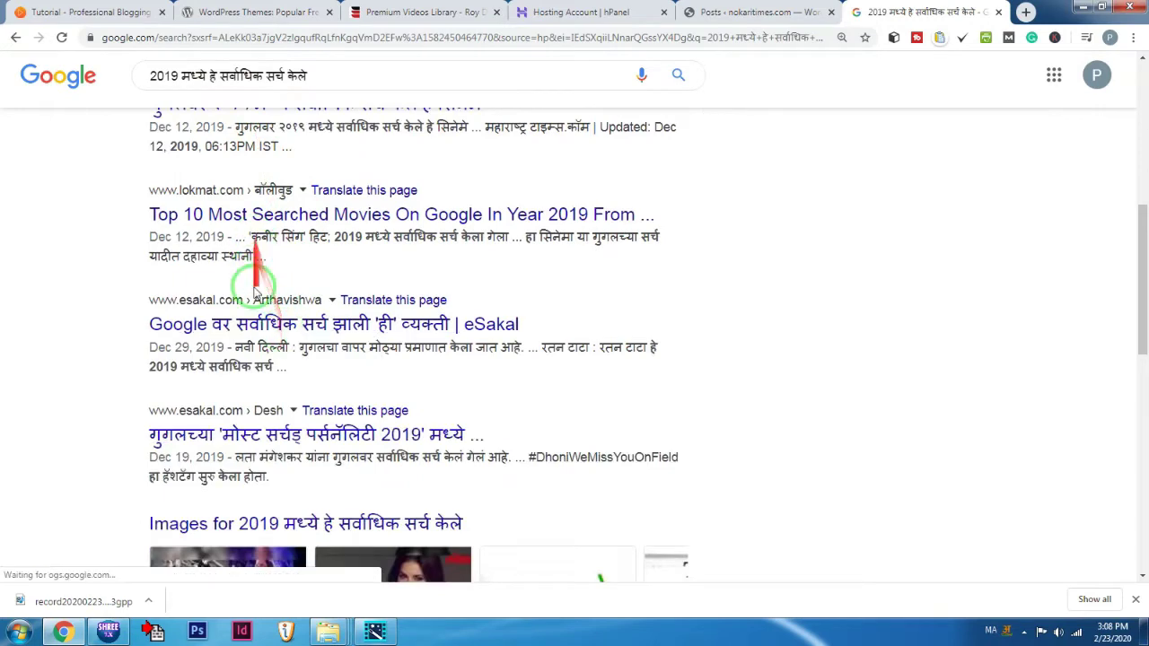
{"action": "scroll", "coordinate": [328, 484], "scroll_direction": "down", "scroll_amount": 3}
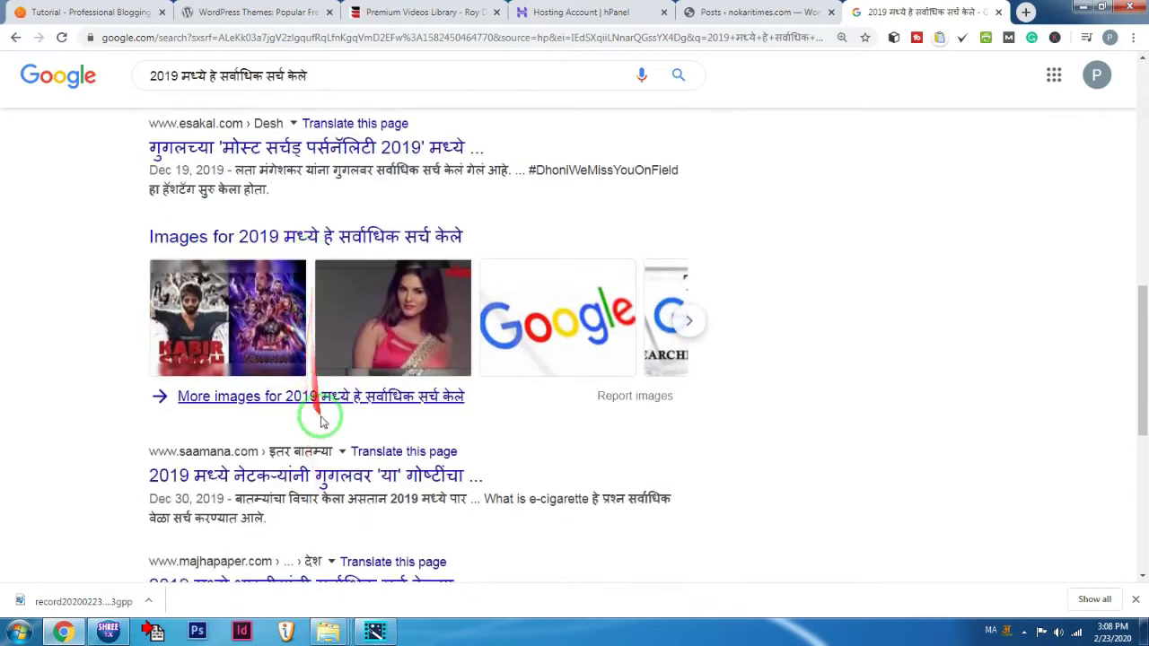
{"action": "scroll", "coordinate": [322, 422], "scroll_direction": "down", "scroll_amount": 4}
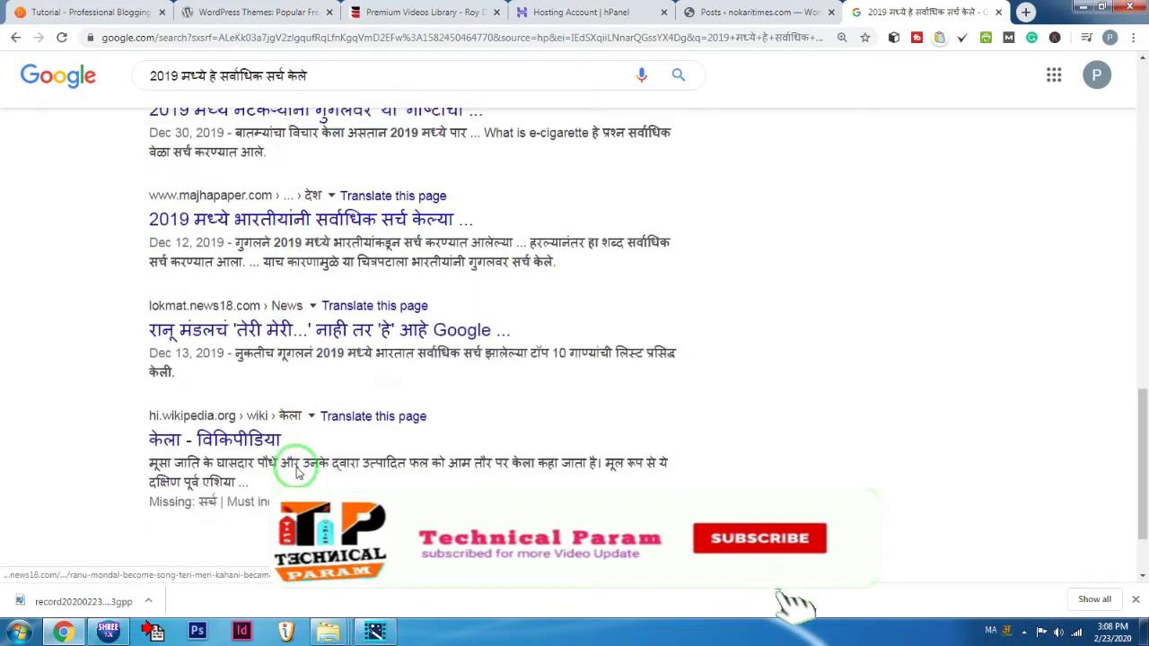
{"action": "scroll", "coordinate": [298, 474], "scroll_direction": "down", "scroll_amount": 1}
{"action": "scroll", "coordinate": [275, 402], "scroll_direction": "up", "scroll_amount": 4}
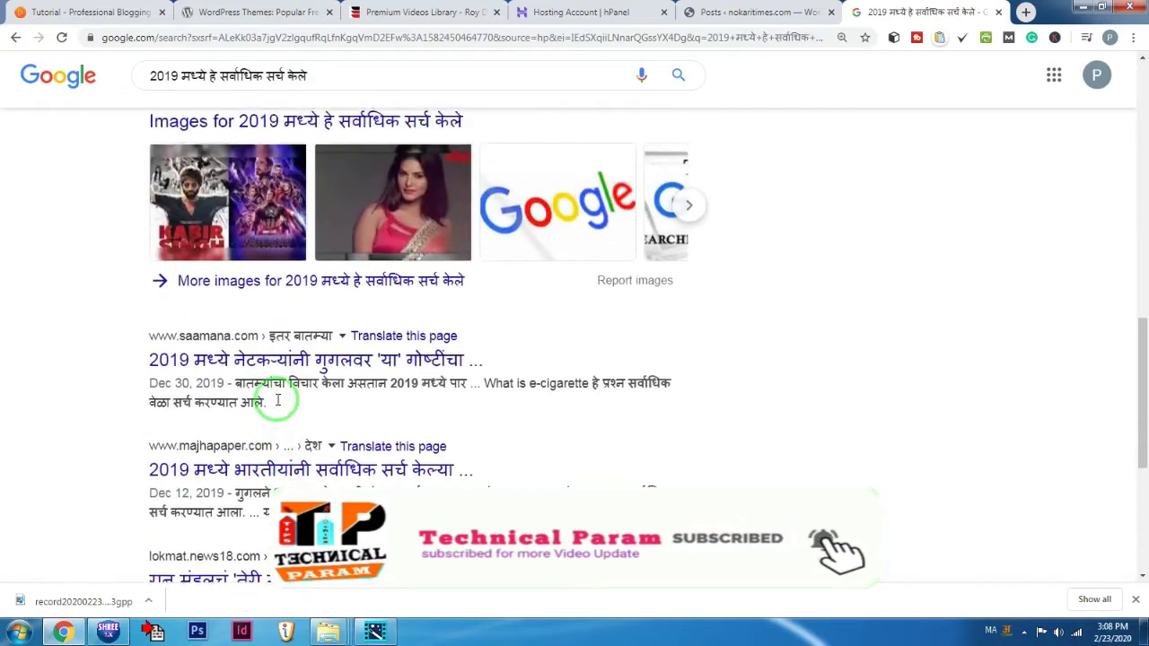
{"action": "scroll", "coordinate": [279, 401], "scroll_direction": "up", "scroll_amount": 12}
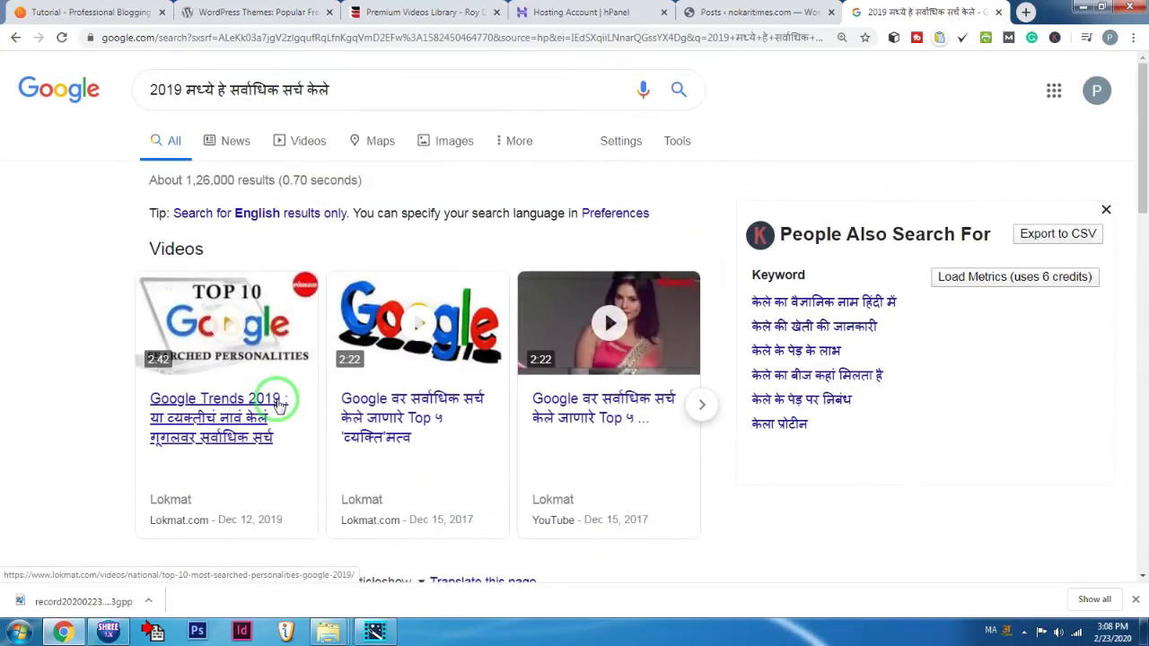
{"action": "scroll", "coordinate": [585, 398], "scroll_direction": "down", "scroll_amount": 6}
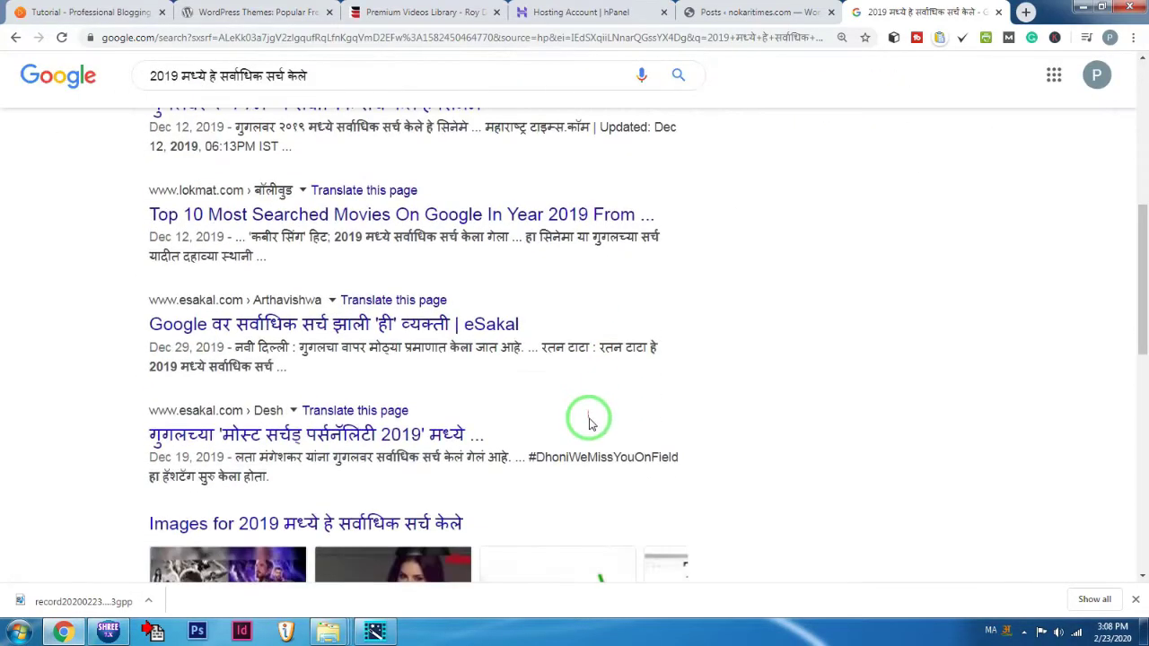
{"action": "scroll", "coordinate": [593, 431], "scroll_direction": "up", "scroll_amount": 6}
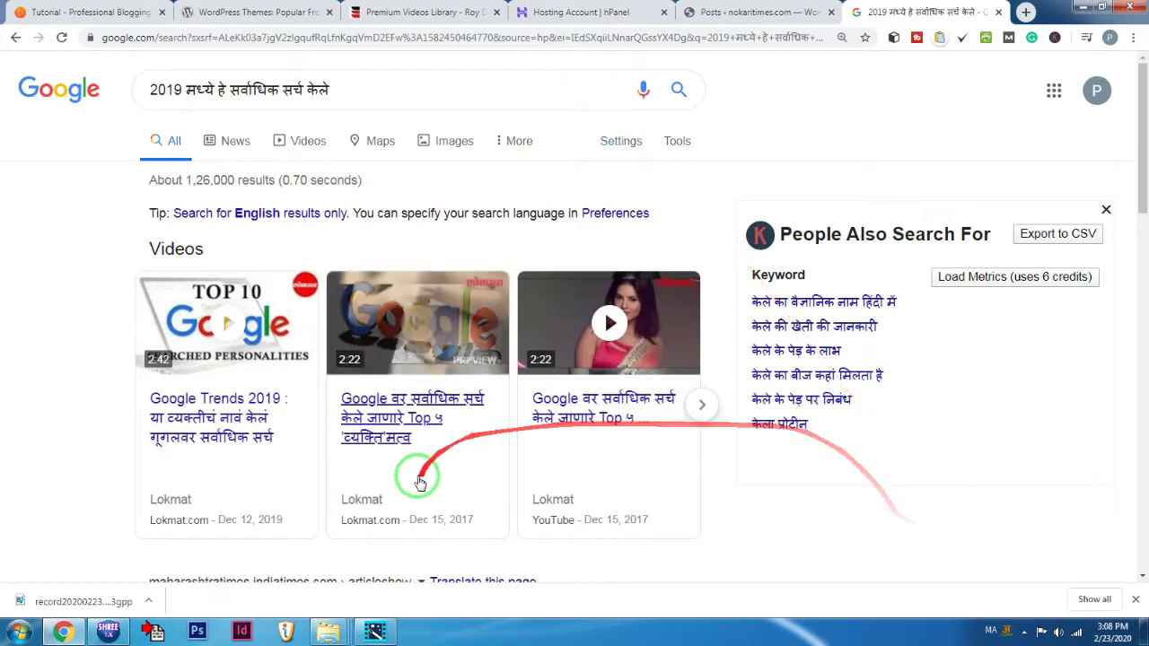
{"action": "scroll", "coordinate": [862, 494], "scroll_direction": "down", "scroll_amount": 4}
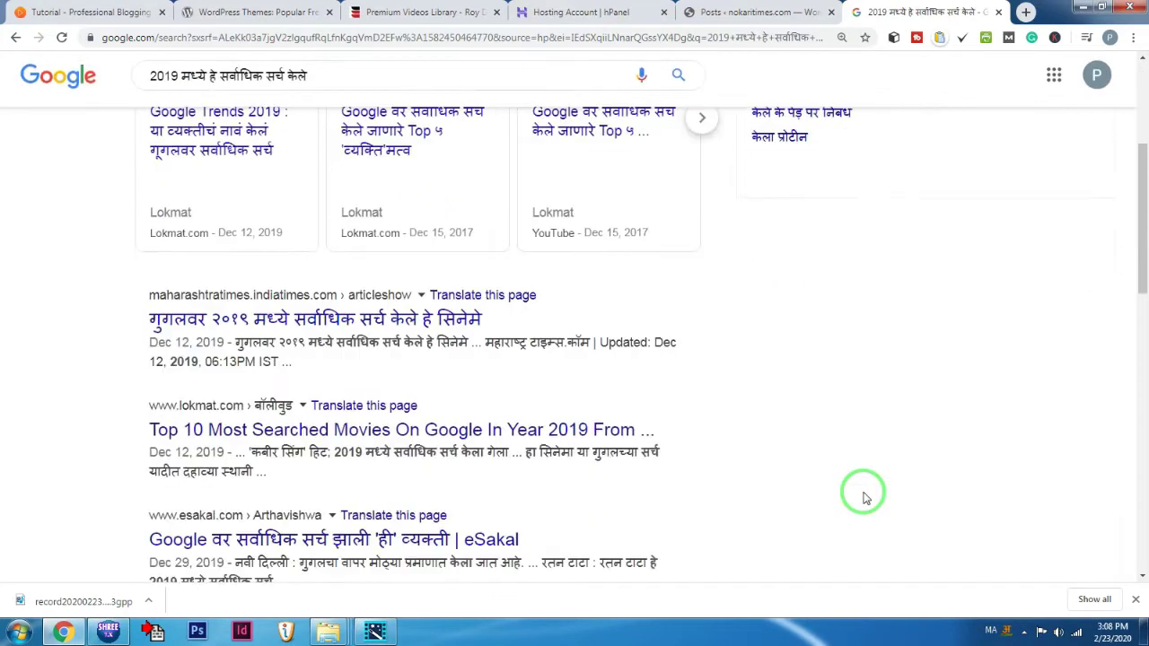
{"action": "scroll", "coordinate": [864, 499], "scroll_direction": "down", "scroll_amount": 8}
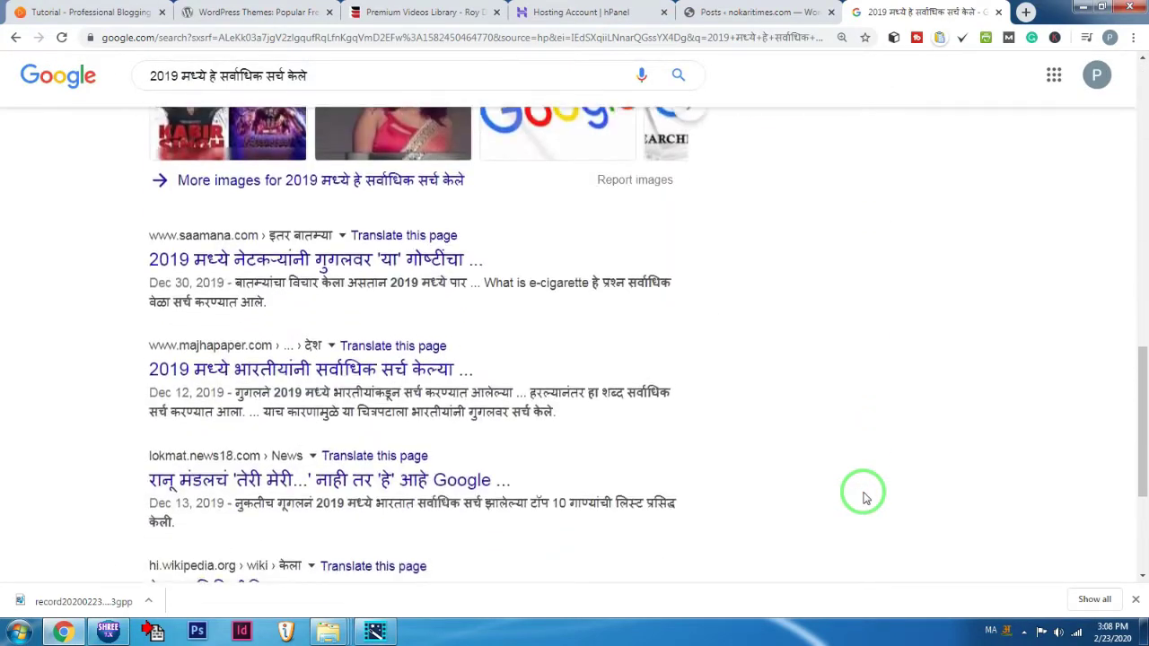
{"action": "left_click", "coordinate": [1024, 632]}
{"action": "left_click", "coordinate": [1011, 536]}
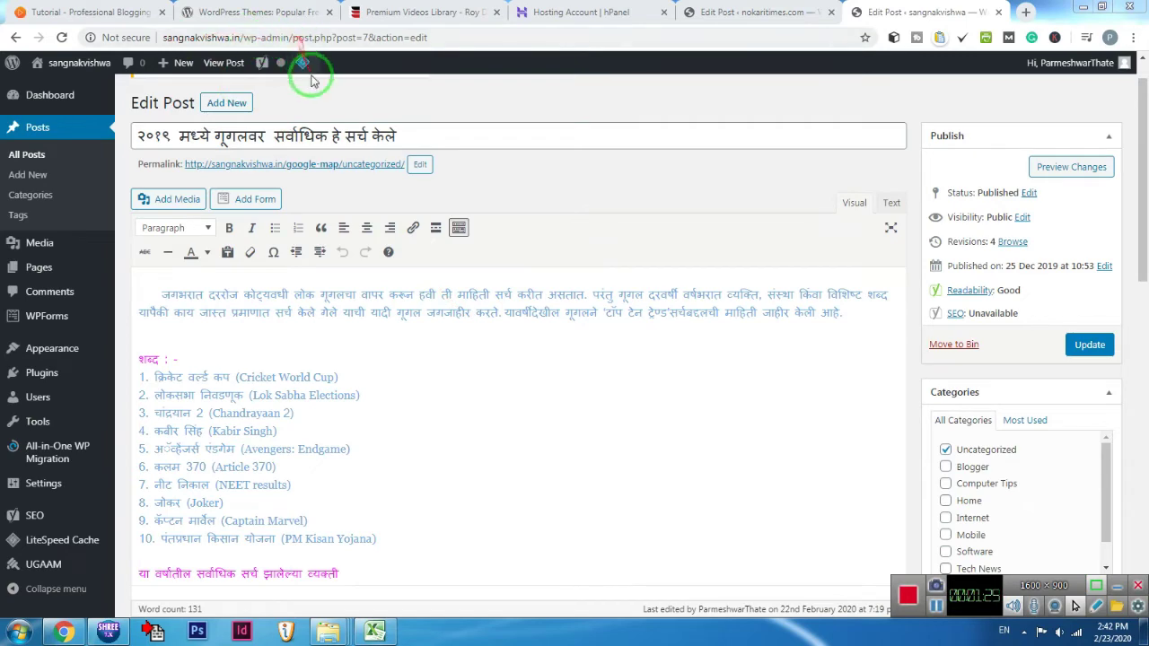
Step: Review the title and body of the sangnakvishwa.in post, highlighting its introductory paragraph
{"action": "left_click_drag", "start_coordinate": [158, 290], "coordinate": [289, 395]}
{"action": "scroll", "coordinate": [291, 395], "scroll_direction": "down", "scroll_amount": 4}
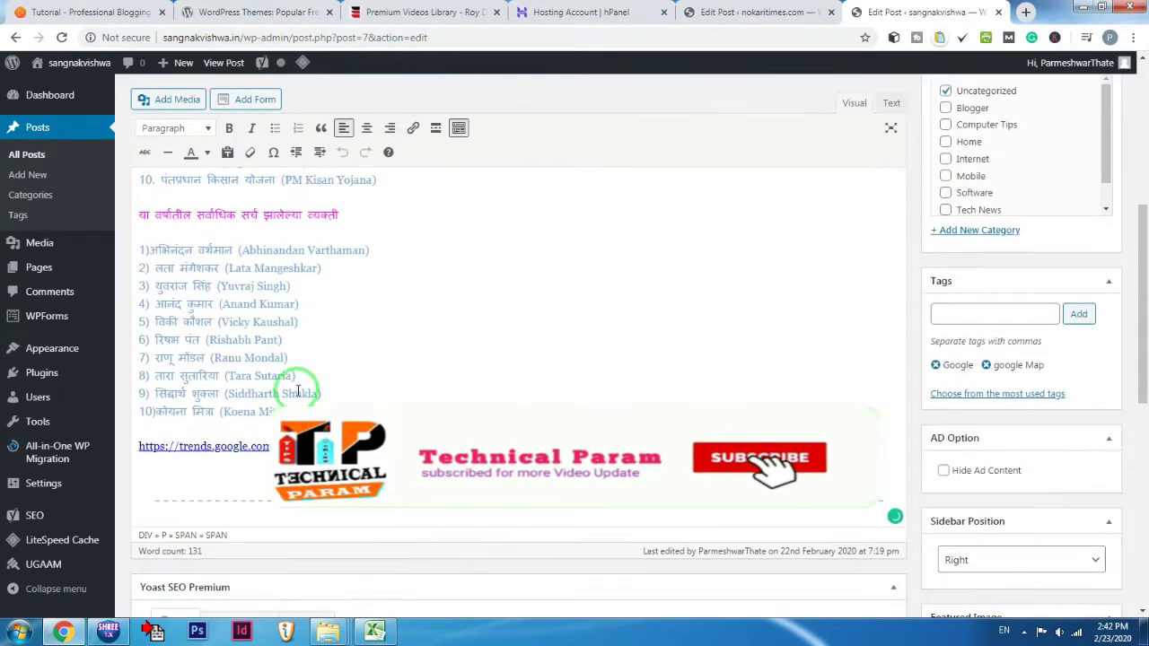
{"action": "scroll", "coordinate": [305, 373], "scroll_direction": "up", "scroll_amount": 3}
{"action": "scroll", "coordinate": [312, 366], "scroll_direction": "up", "scroll_amount": 2}
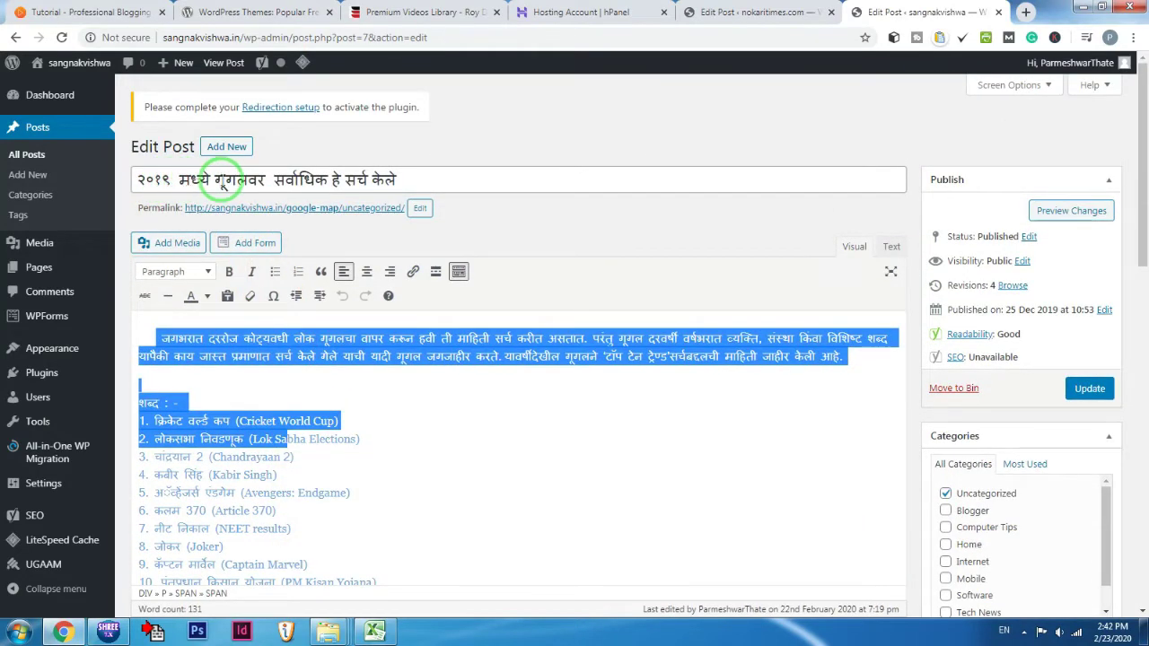
{"action": "left_click", "coordinate": [250, 384]}
{"action": "left_click_drag", "start_coordinate": [156, 341], "coordinate": [569, 373]}
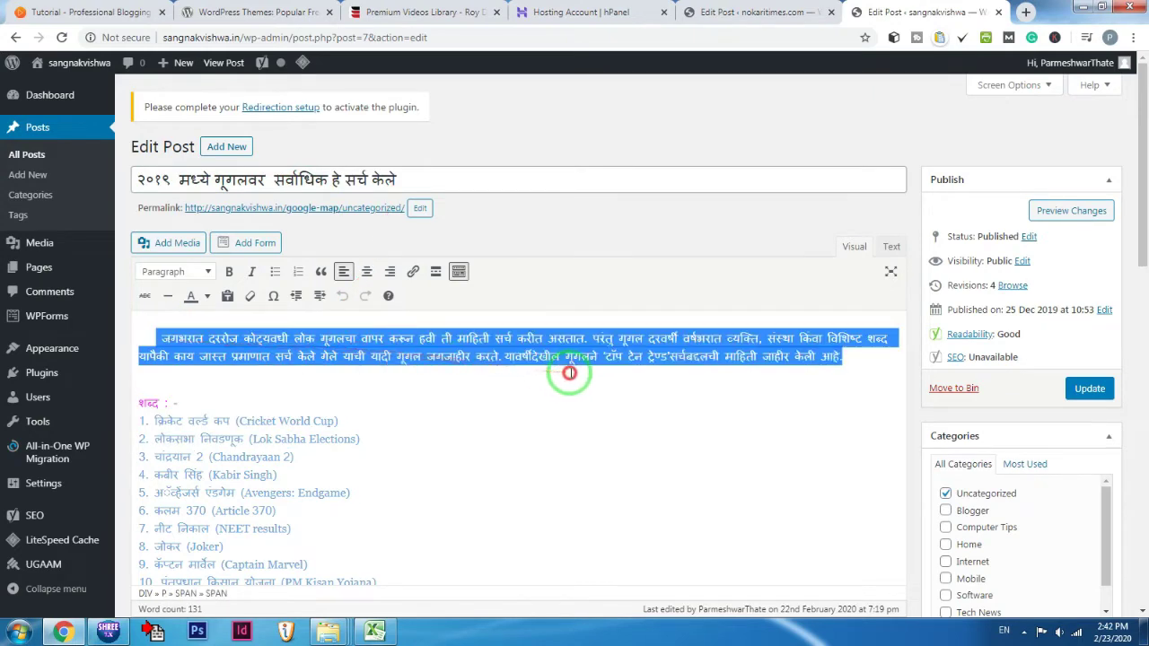
{"action": "scroll", "coordinate": [440, 359], "scroll_direction": "down", "scroll_amount": 5}
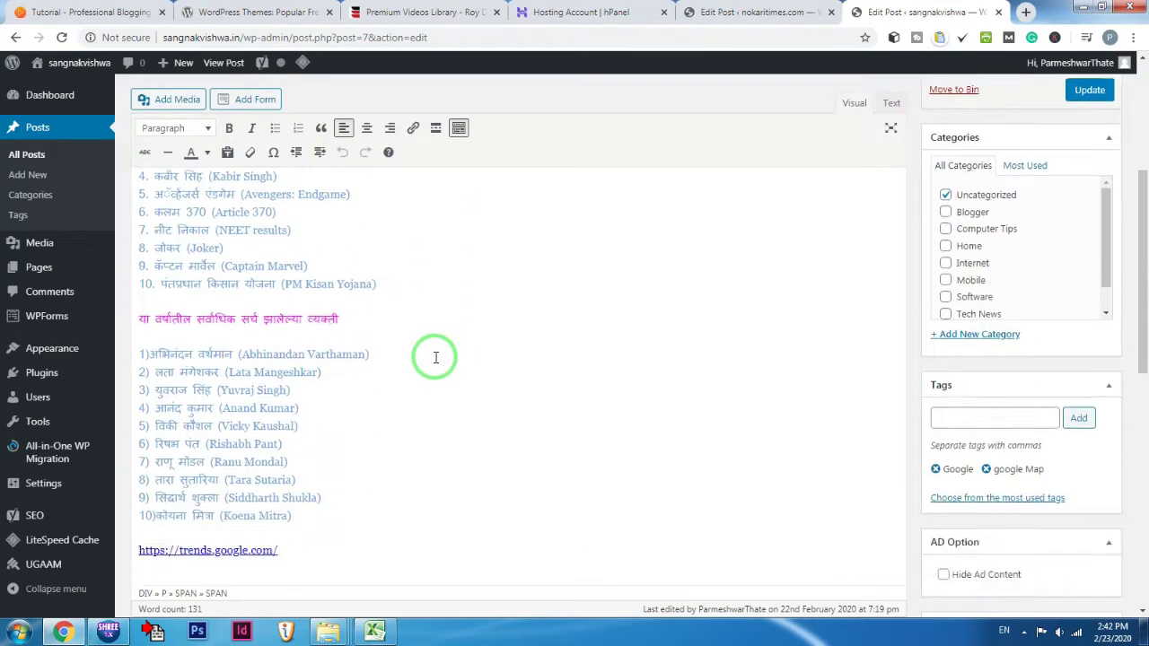
{"action": "scroll", "coordinate": [608, 370], "scroll_direction": "up", "scroll_amount": 5}
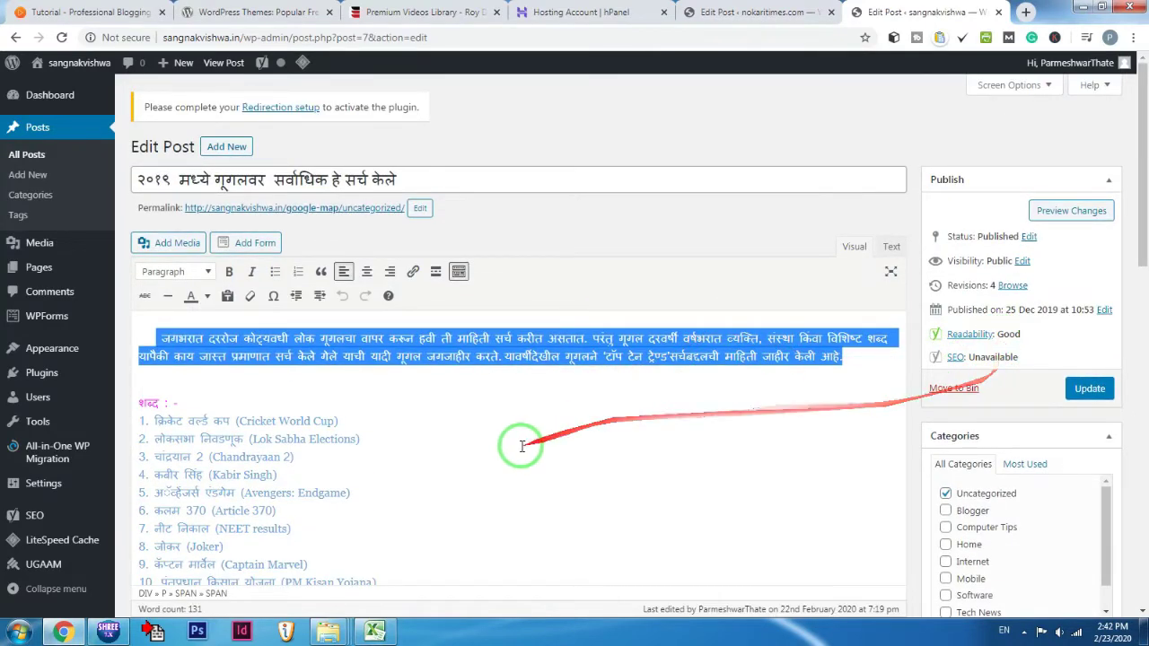
Step: Examine the sangnakvishwa.in post's category list, tags and publishing details, including its readability and SEO status
{"action": "scroll", "coordinate": [521, 443], "scroll_direction": "down", "scroll_amount": 8}
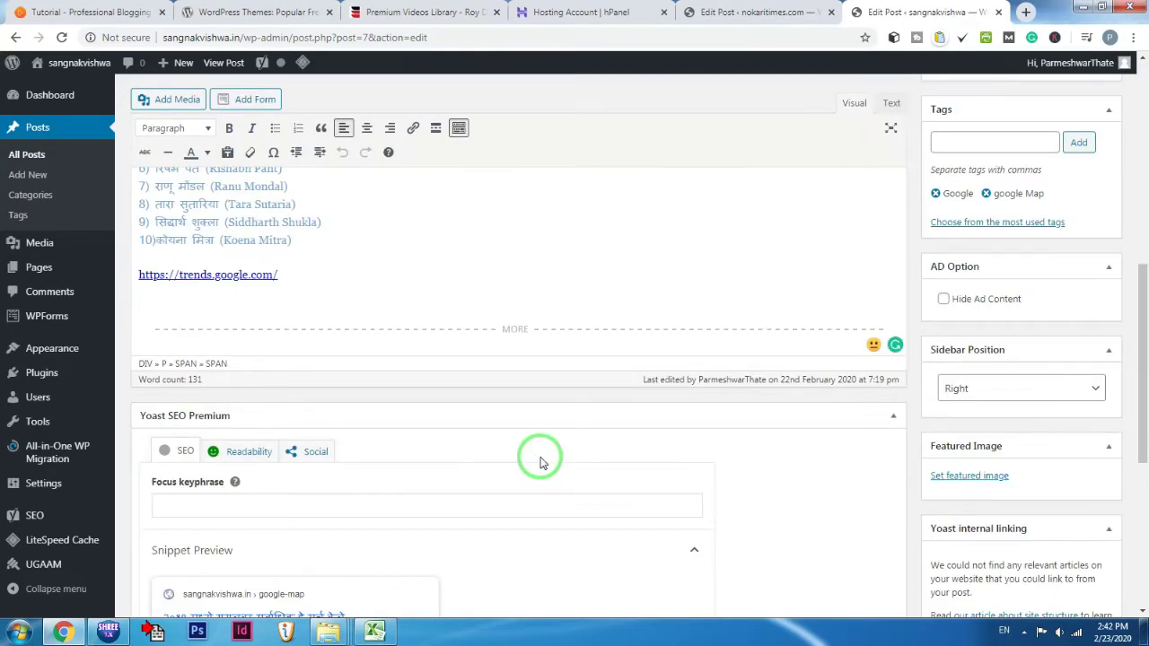
{"action": "scroll", "coordinate": [590, 395], "scroll_direction": "up", "scroll_amount": 3}
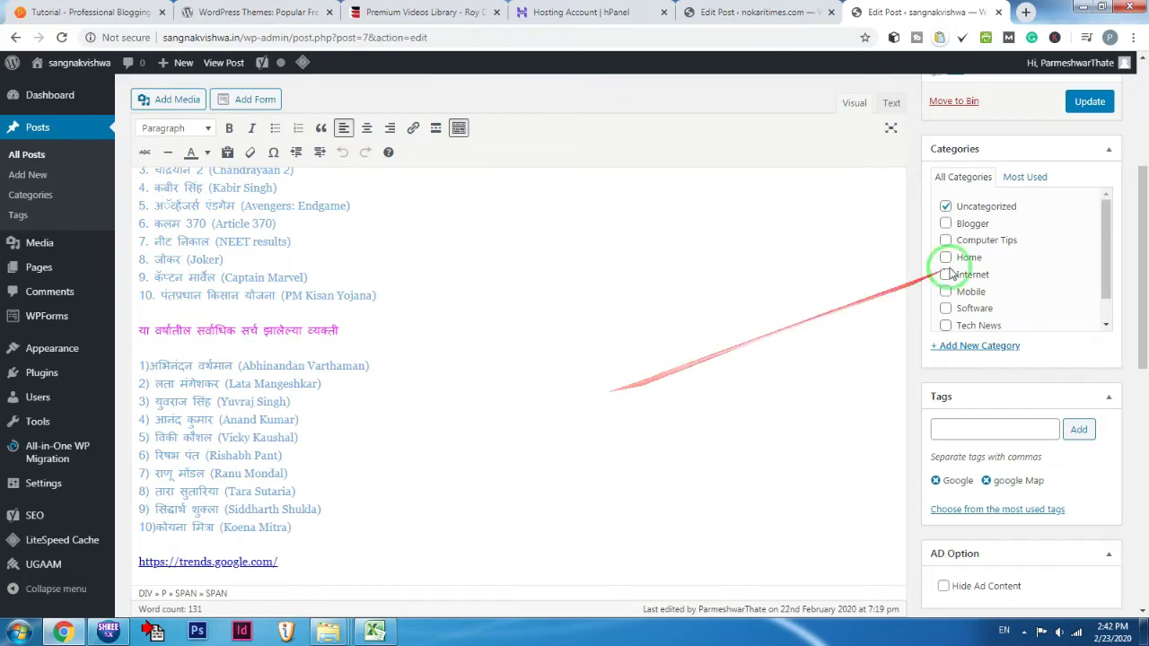
{"action": "left_click_drag", "start_coordinate": [1104, 248], "coordinate": [1107, 286]}
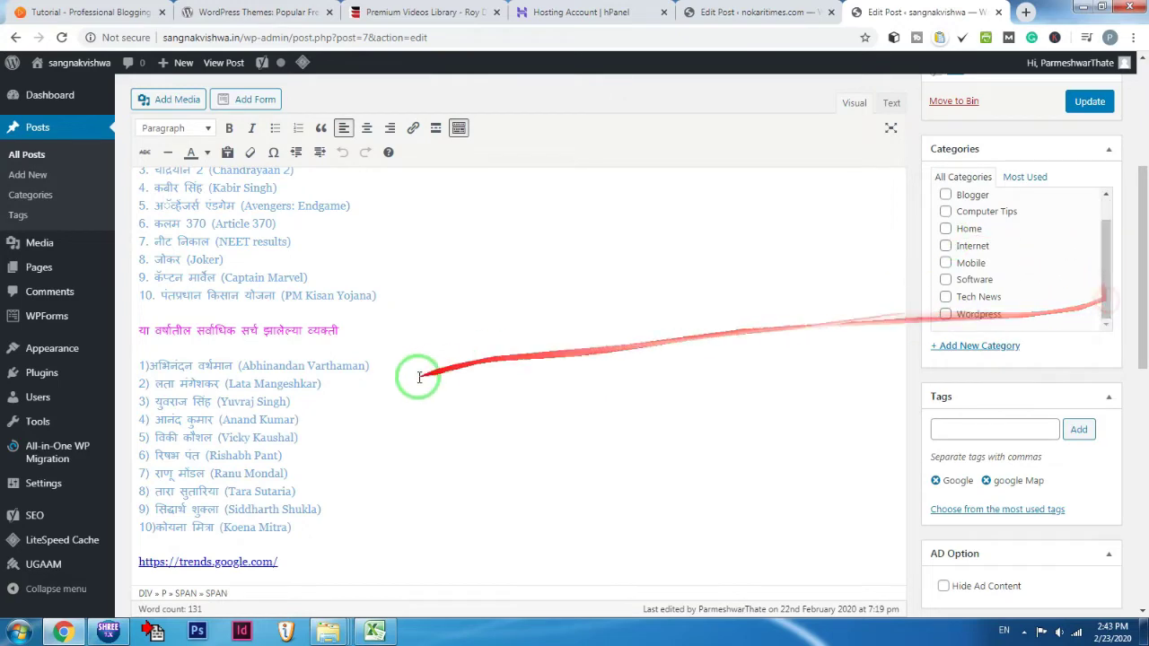
{"action": "scroll", "coordinate": [405, 382], "scroll_direction": "up", "scroll_amount": 3}
{"action": "scroll", "coordinate": [409, 384], "scroll_direction": "down", "scroll_amount": 3}
{"action": "scroll", "coordinate": [885, 257], "scroll_direction": "down", "scroll_amount": 3}
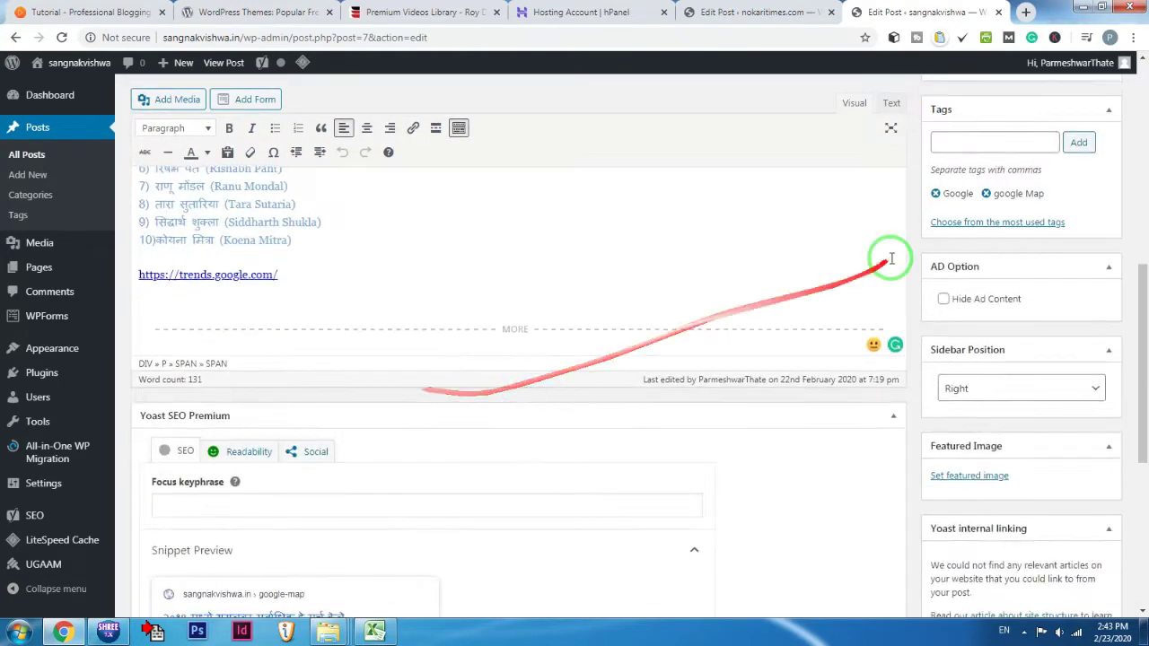
{"action": "scroll", "coordinate": [885, 259], "scroll_direction": "up", "scroll_amount": 5}
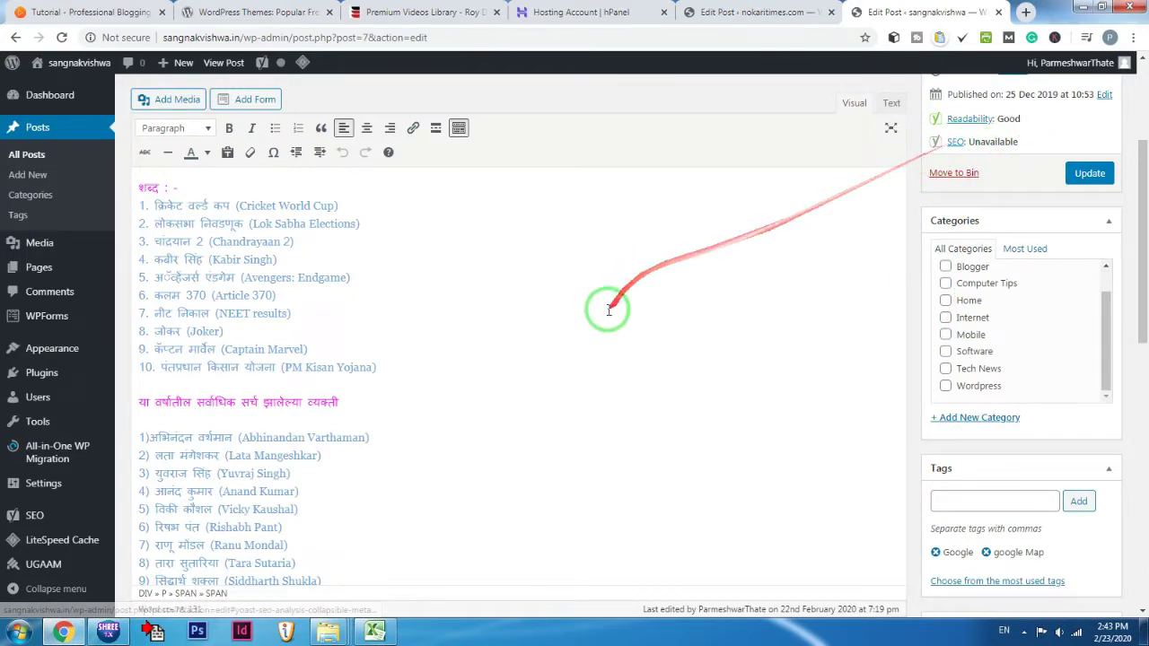
Step: Show the Readability analysis in the post's Yoast SEO Premium section and review its problems and good results
{"action": "scroll", "coordinate": [608, 311], "scroll_direction": "down", "scroll_amount": 4}
{"action": "scroll", "coordinate": [506, 390], "scroll_direction": "down", "scroll_amount": 3}
{"action": "scroll", "coordinate": [257, 431], "scroll_direction": "up", "scroll_amount": 1}
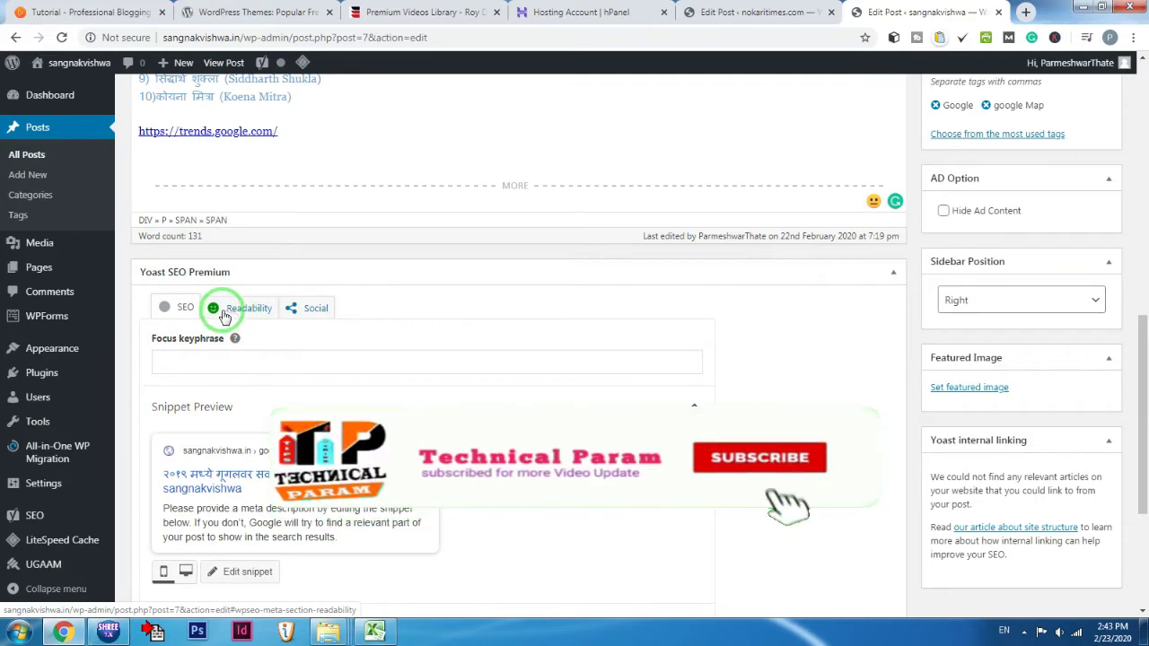
{"action": "left_click", "coordinate": [223, 309]}
{"action": "scroll", "coordinate": [198, 413], "scroll_direction": "down", "scroll_amount": 1}
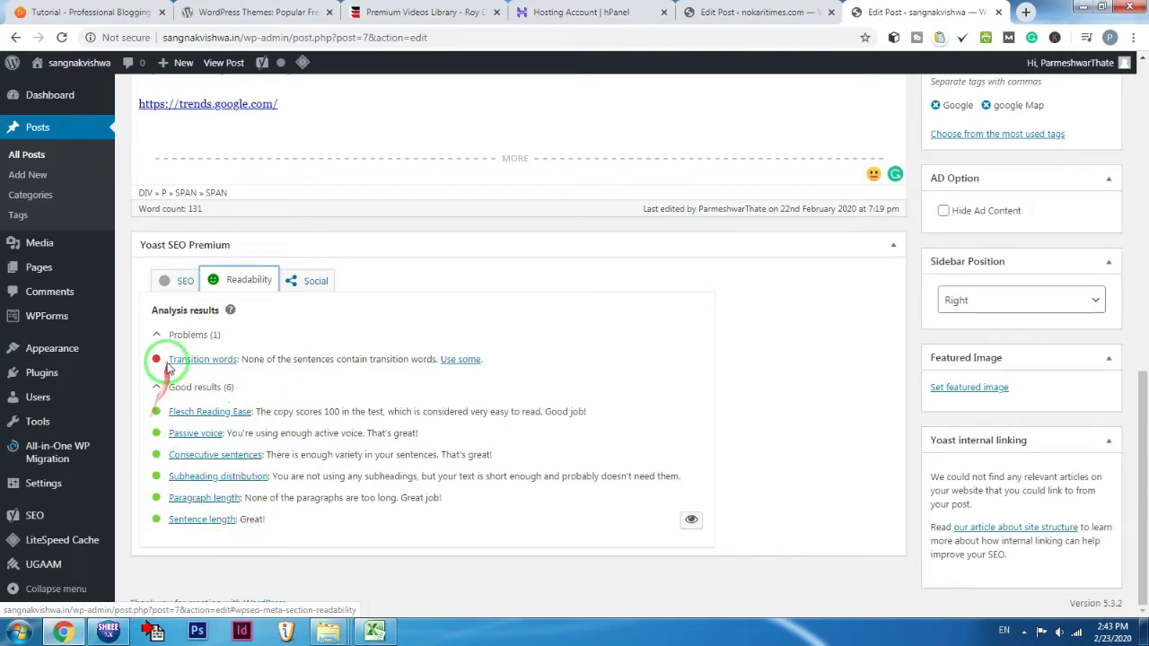
{"action": "scroll", "coordinate": [329, 410], "scroll_direction": "up", "scroll_amount": 4}
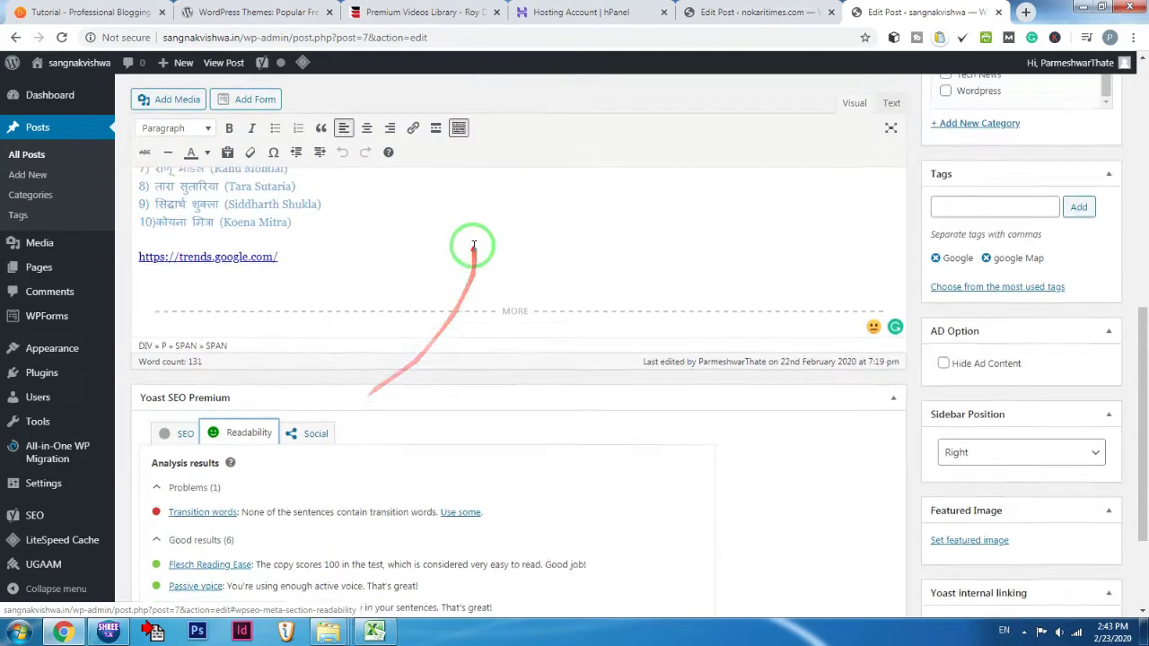
Step: Switch to the nokaritimes.com post editor and check the content and sections below it for comparison with the other post
{"action": "left_click", "coordinate": [731, 11]}
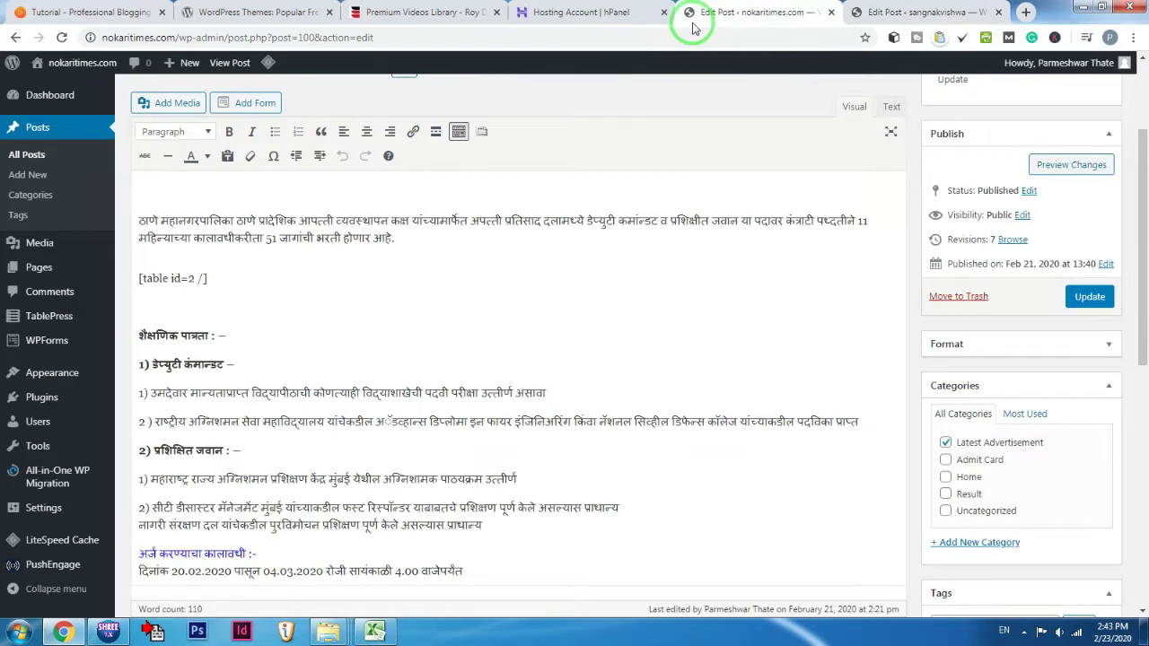
{"action": "scroll", "coordinate": [482, 195], "scroll_direction": "up", "scroll_amount": 1}
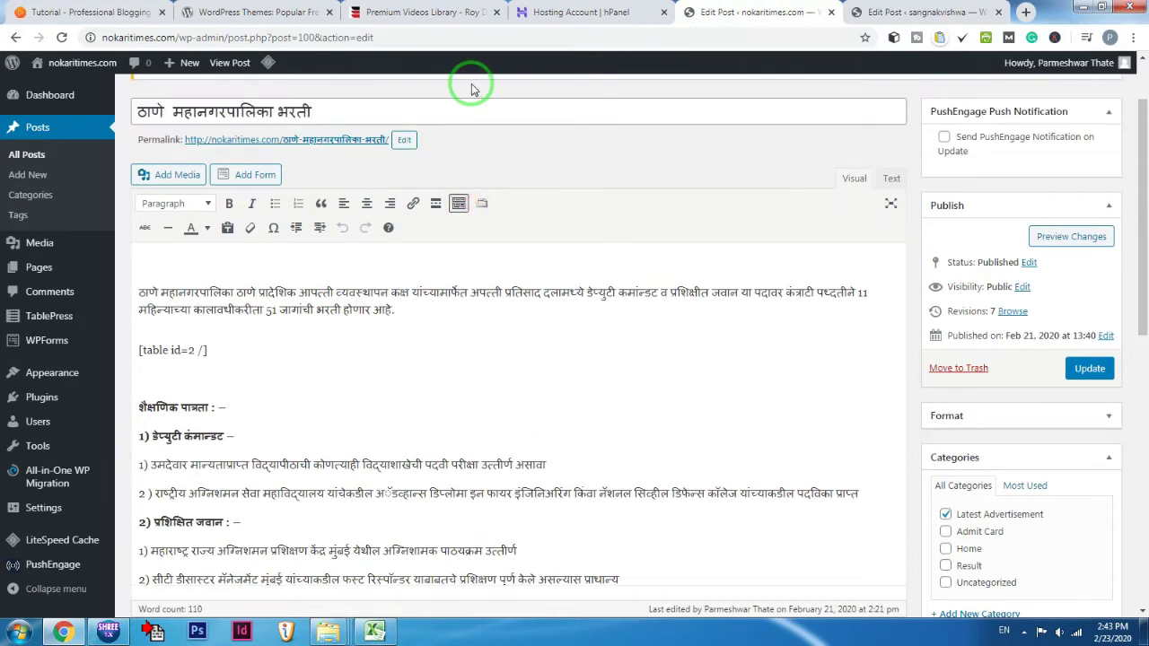
{"action": "scroll", "coordinate": [403, 248], "scroll_direction": "up", "scroll_amount": 1}
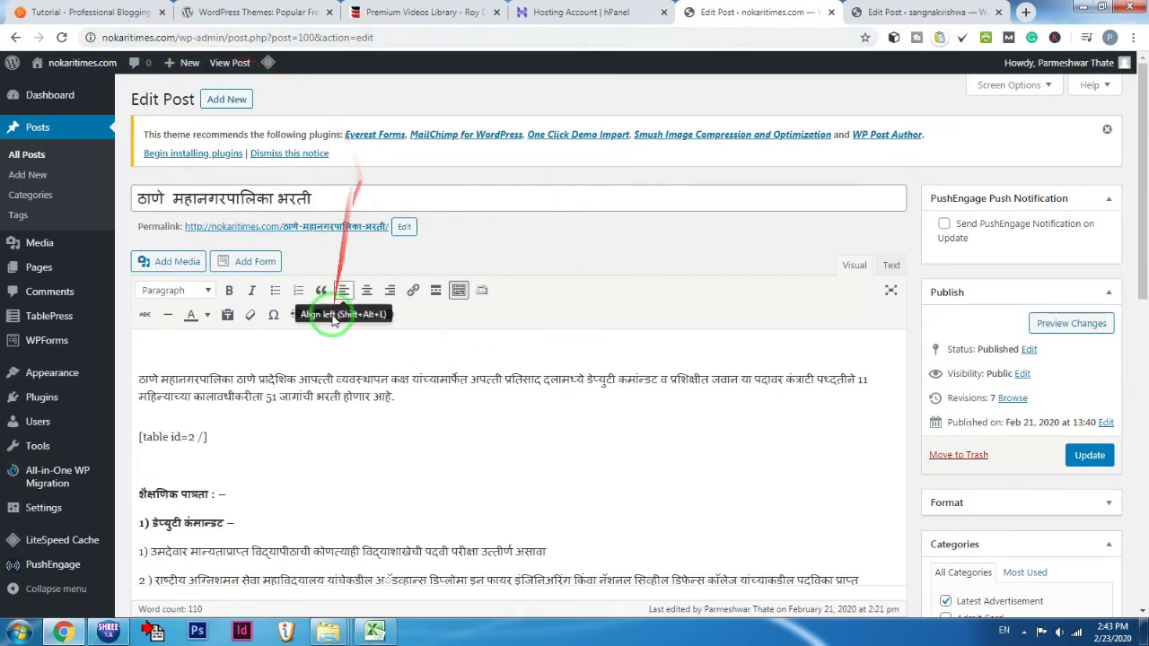
{"action": "left_click_drag", "start_coordinate": [300, 377], "coordinate": [348, 413]}
{"action": "scroll", "coordinate": [347, 411], "scroll_direction": "down", "scroll_amount": 2}
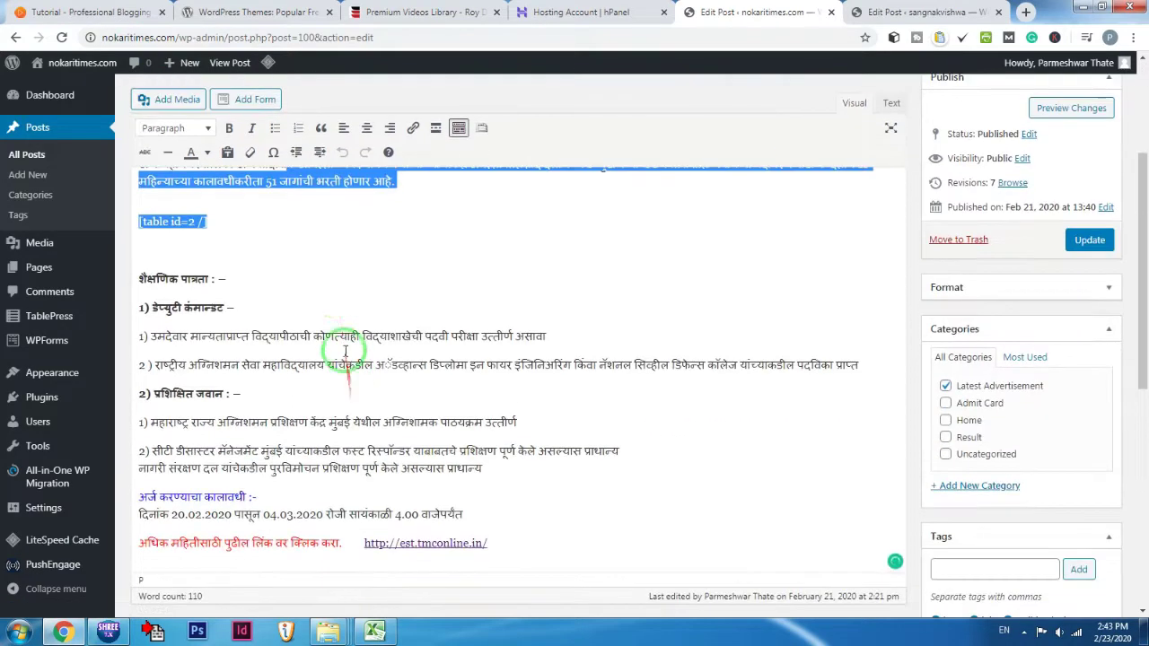
{"action": "scroll", "coordinate": [339, 288], "scroll_direction": "down", "scroll_amount": 5}
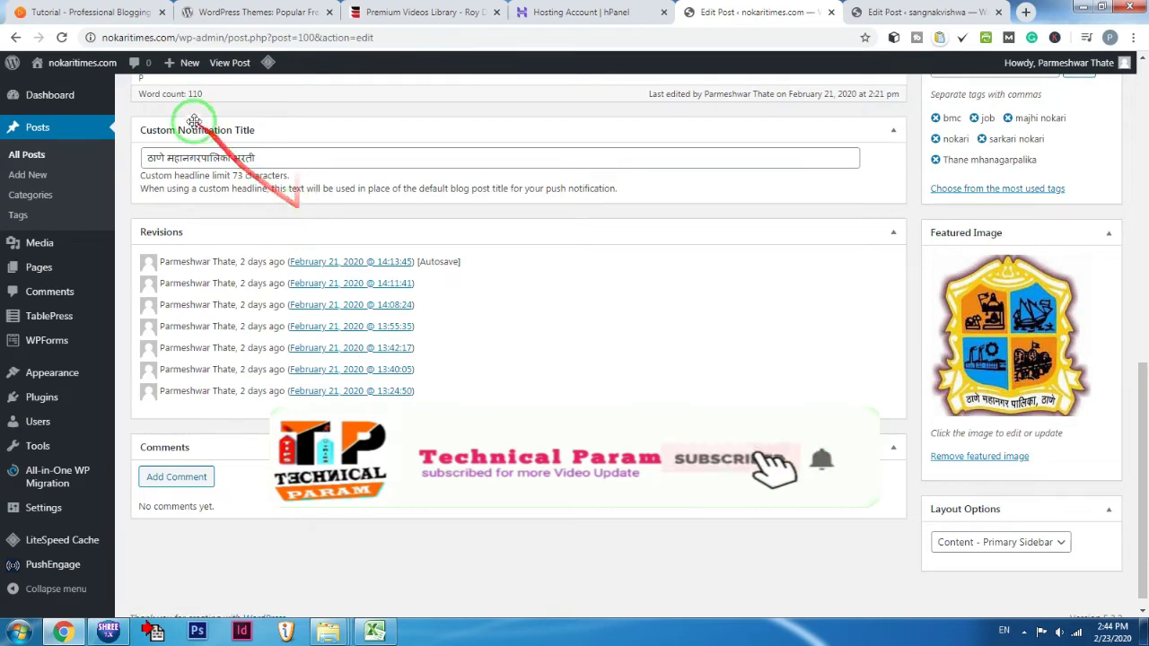
{"action": "left_click_drag", "start_coordinate": [153, 221], "coordinate": [534, 188]}
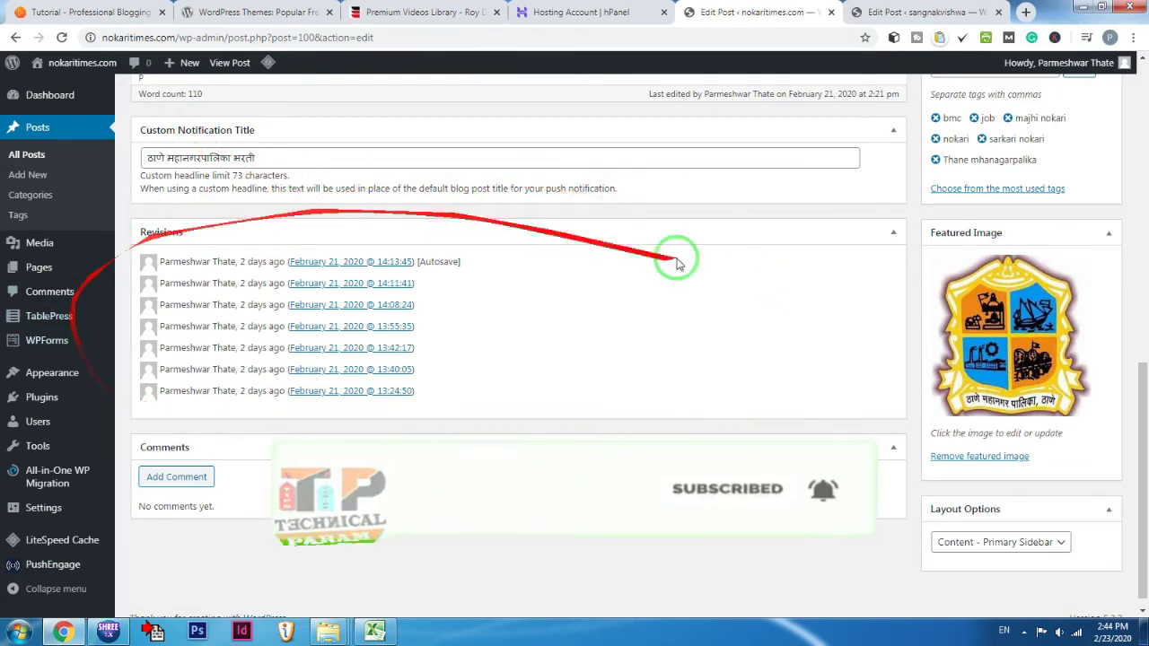
Step: Return to the sangnakvishwa.in post editor and look over the post body and its Yoast SEO Premium section
{"action": "left_click", "coordinate": [925, 7]}
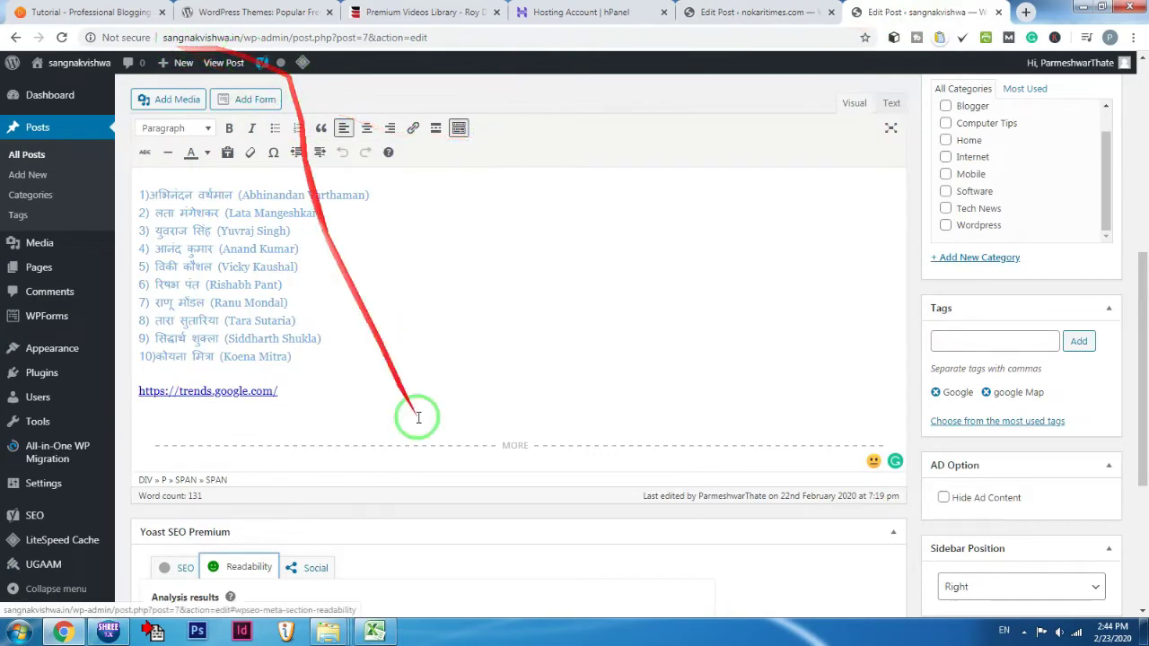
{"action": "scroll", "coordinate": [403, 461], "scroll_direction": "down", "scroll_amount": 4}
{"action": "scroll", "coordinate": [560, 311], "scroll_direction": "up", "scroll_amount": 5}
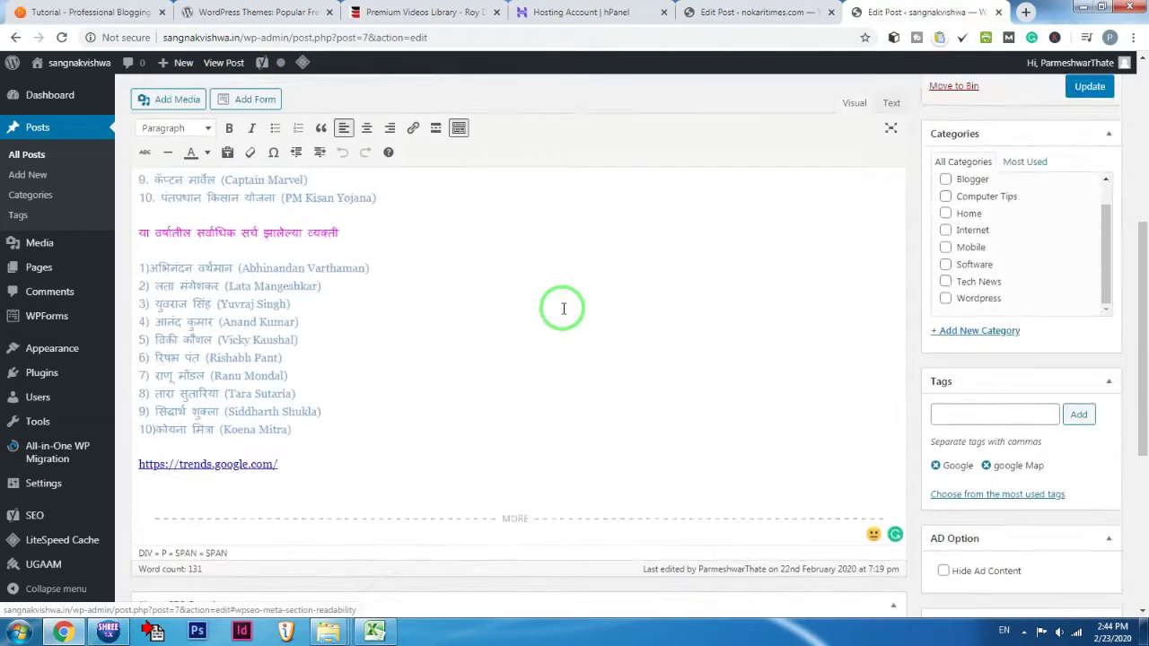
Step: Look over the sangnakvishwa.in post's body and check the readability and SEO status in its publishing details
{"action": "scroll", "coordinate": [564, 309], "scroll_direction": "up", "scroll_amount": 4}
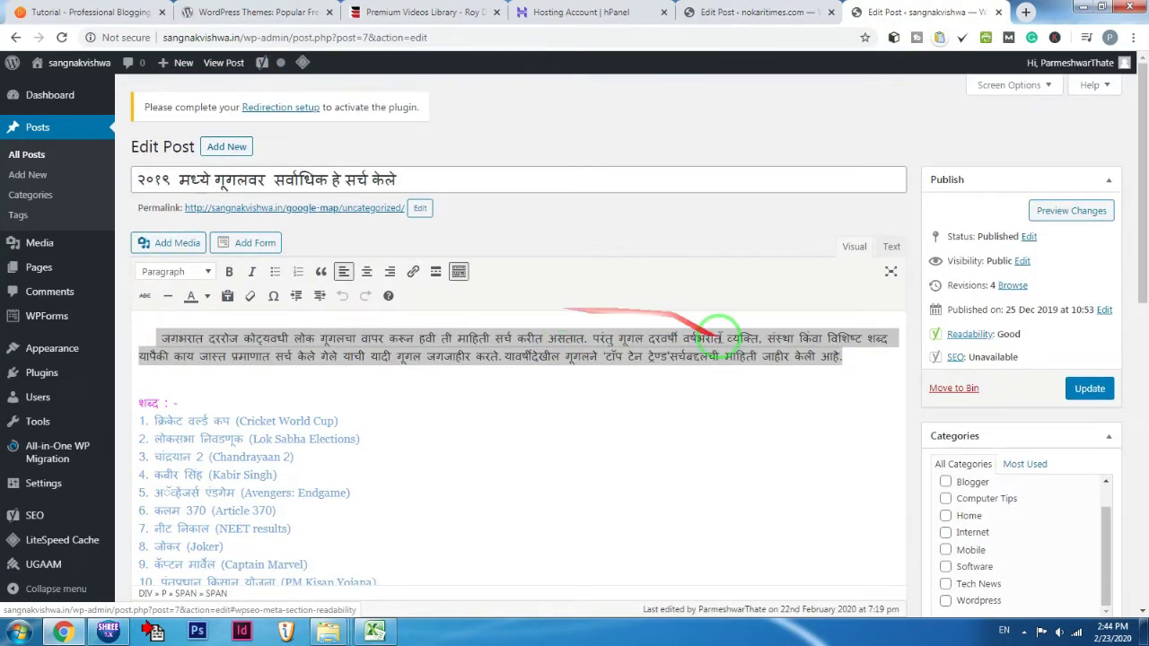
{"action": "scroll", "coordinate": [853, 328], "scroll_direction": "down", "scroll_amount": 2}
{"action": "scroll", "coordinate": [978, 261], "scroll_direction": "up", "scroll_amount": 2}
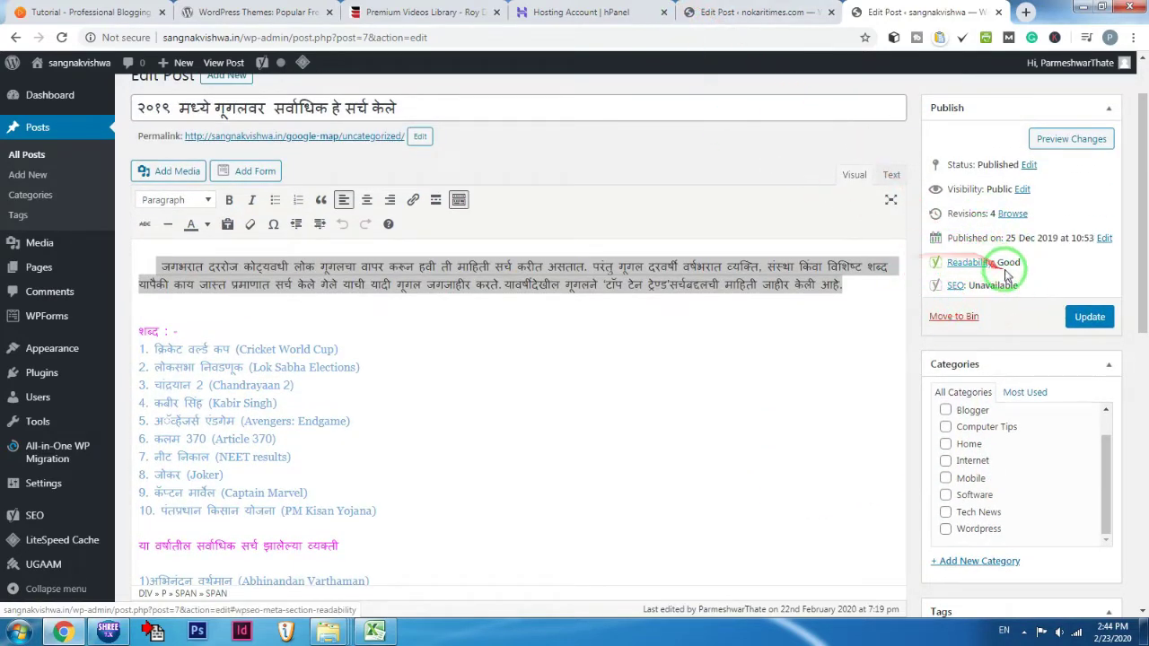
Step: Switch to the nokaritimes.com post editor and compare its content, categories, tags and publishing details with the other post
{"action": "left_click", "coordinate": [763, 13]}
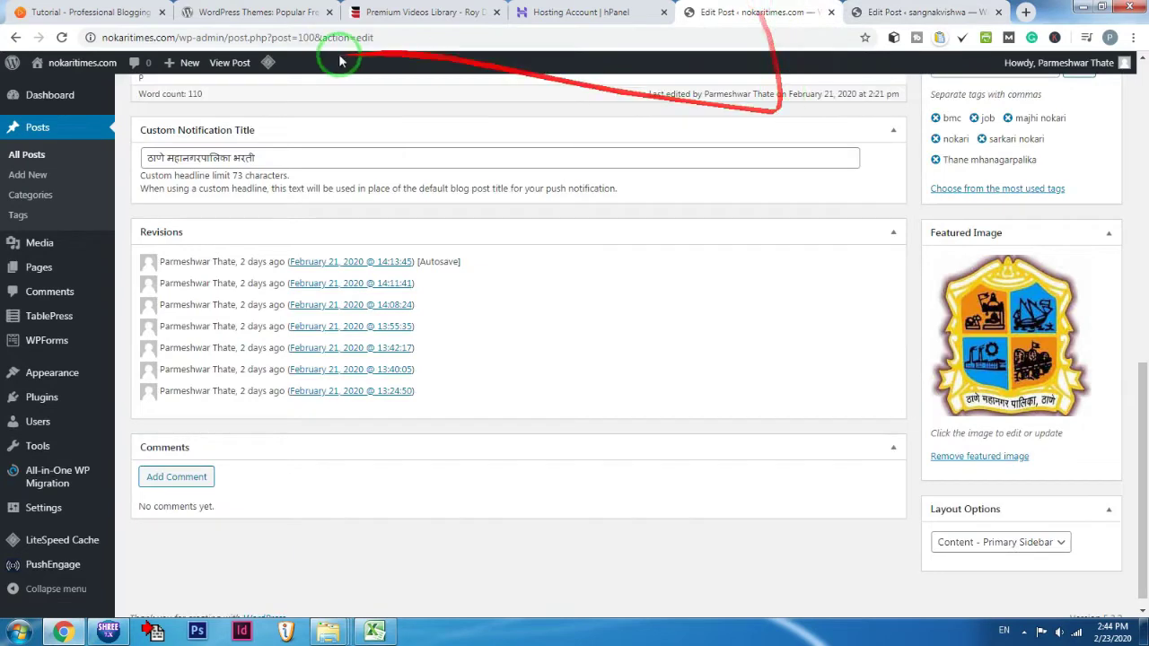
{"action": "scroll", "coordinate": [970, 215], "scroll_direction": "up", "scroll_amount": 2}
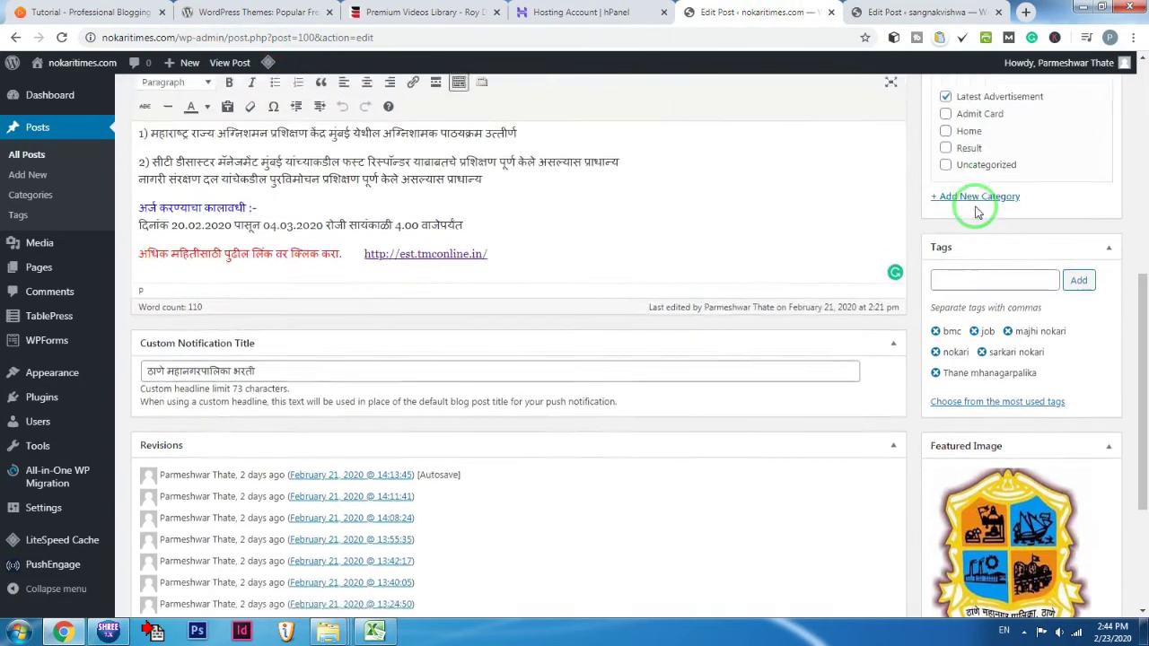
{"action": "scroll", "coordinate": [974, 216], "scroll_direction": "up", "scroll_amount": 2}
{"action": "scroll", "coordinate": [962, 162], "scroll_direction": "up", "scroll_amount": 3}
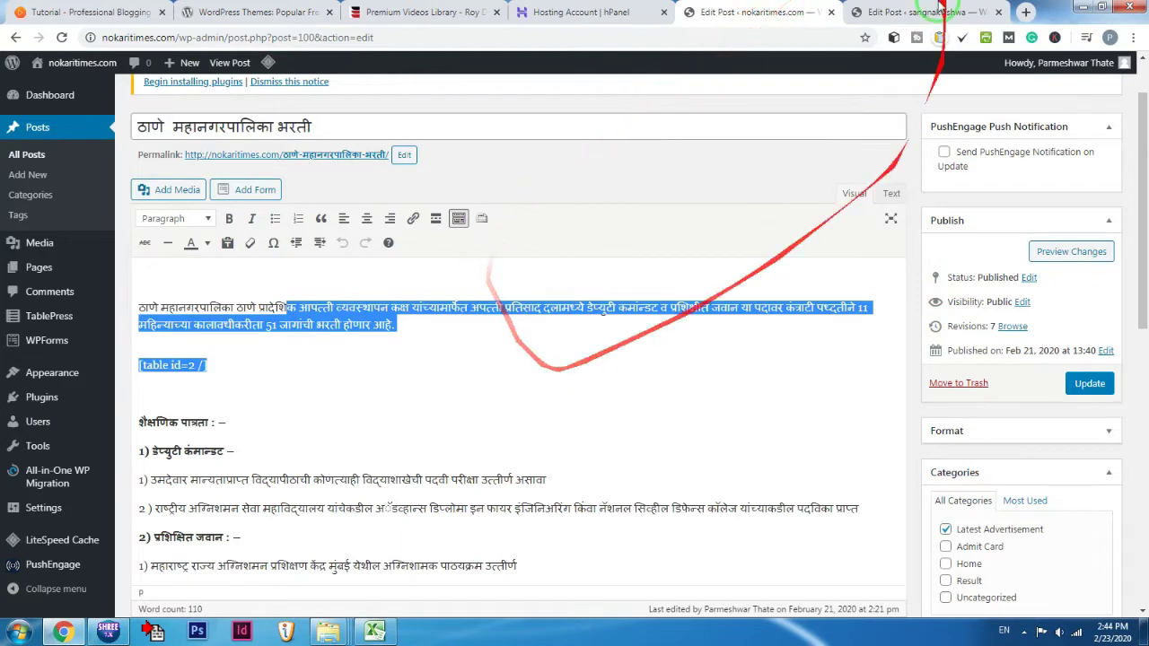
{"action": "scroll", "coordinate": [377, 407], "scroll_direction": "down", "scroll_amount": 1}
{"action": "double_click", "coordinate": [378, 408]}
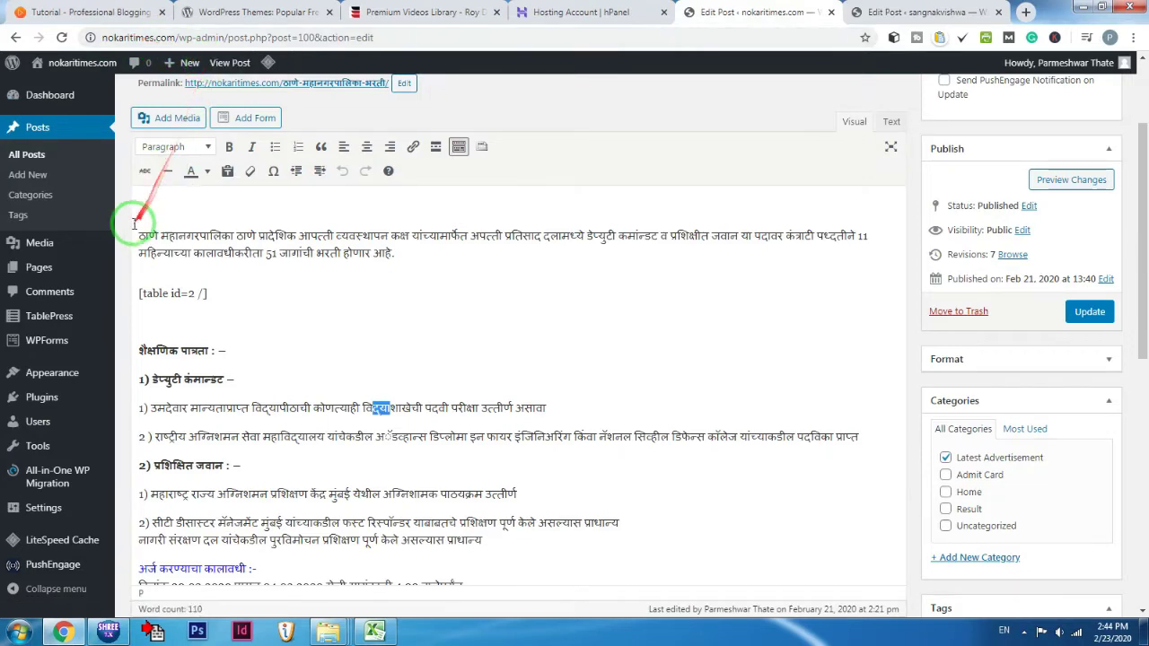
{"action": "scroll", "coordinate": [133, 314], "scroll_direction": "down", "scroll_amount": 1}
{"action": "scroll", "coordinate": [130, 364], "scroll_direction": "down", "scroll_amount": 2}
Step: Open the installed plugins list of nokaritimes.com and check it for an SEO plugin
{"action": "mouse_move", "coordinate": [64, 410]}
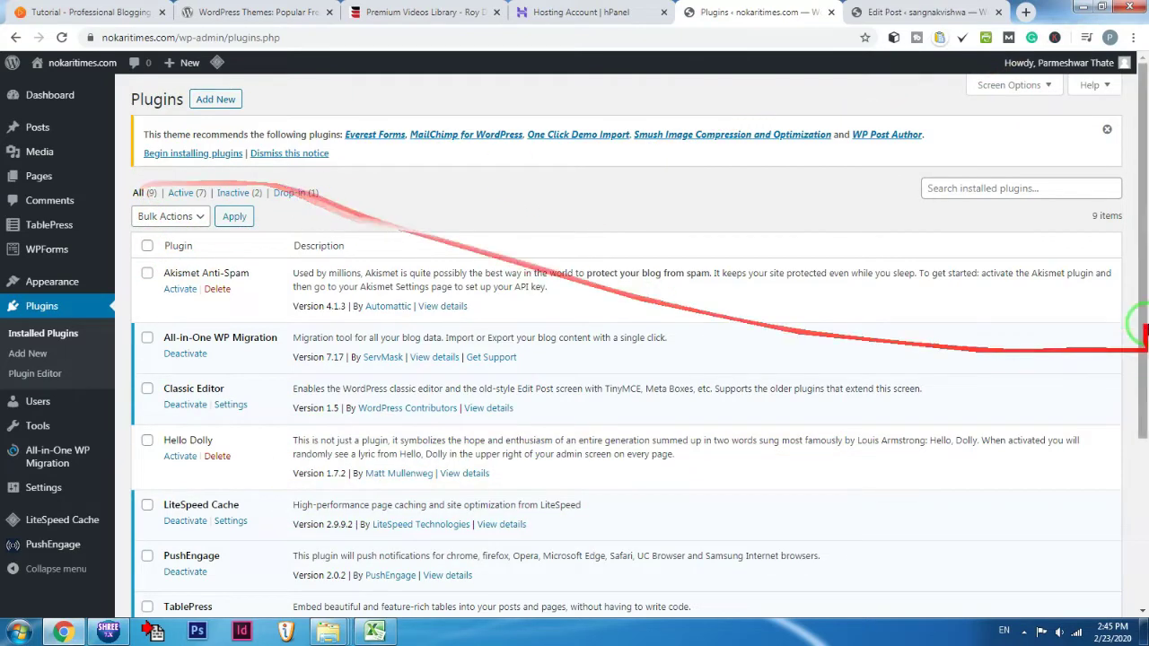
{"action": "left_click_drag", "start_coordinate": [1136, 185], "coordinate": [1108, 456]}
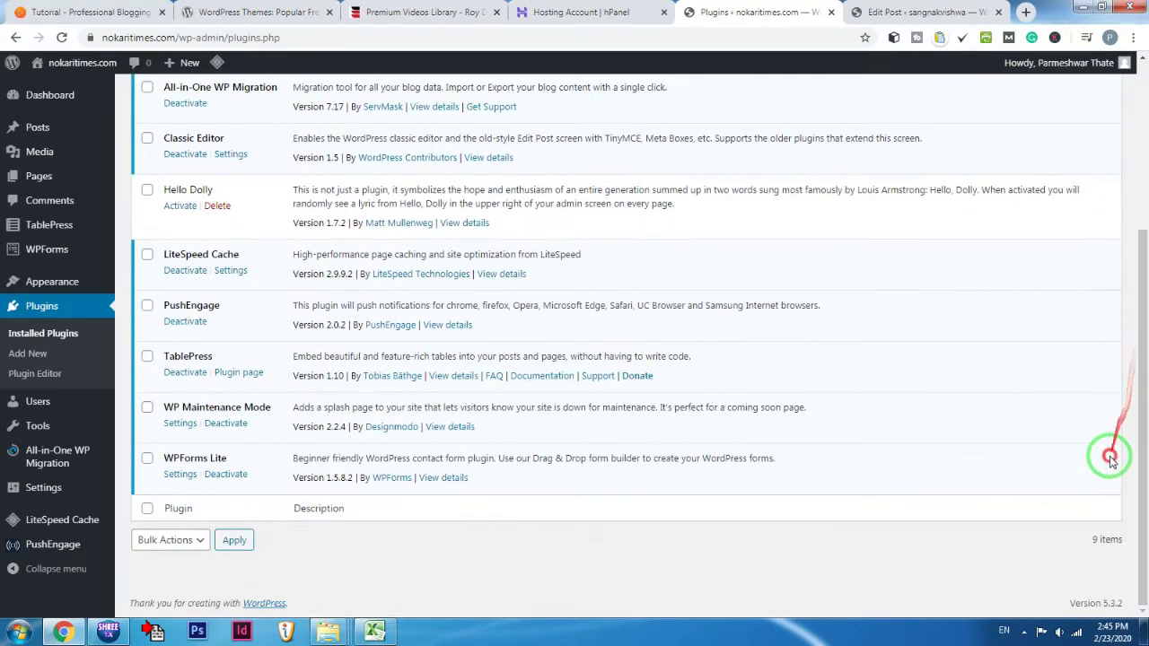
{"action": "scroll", "coordinate": [513, 418], "scroll_direction": "up", "scroll_amount": 5}
{"action": "scroll", "coordinate": [853, 288], "scroll_direction": "up", "scroll_amount": 1}
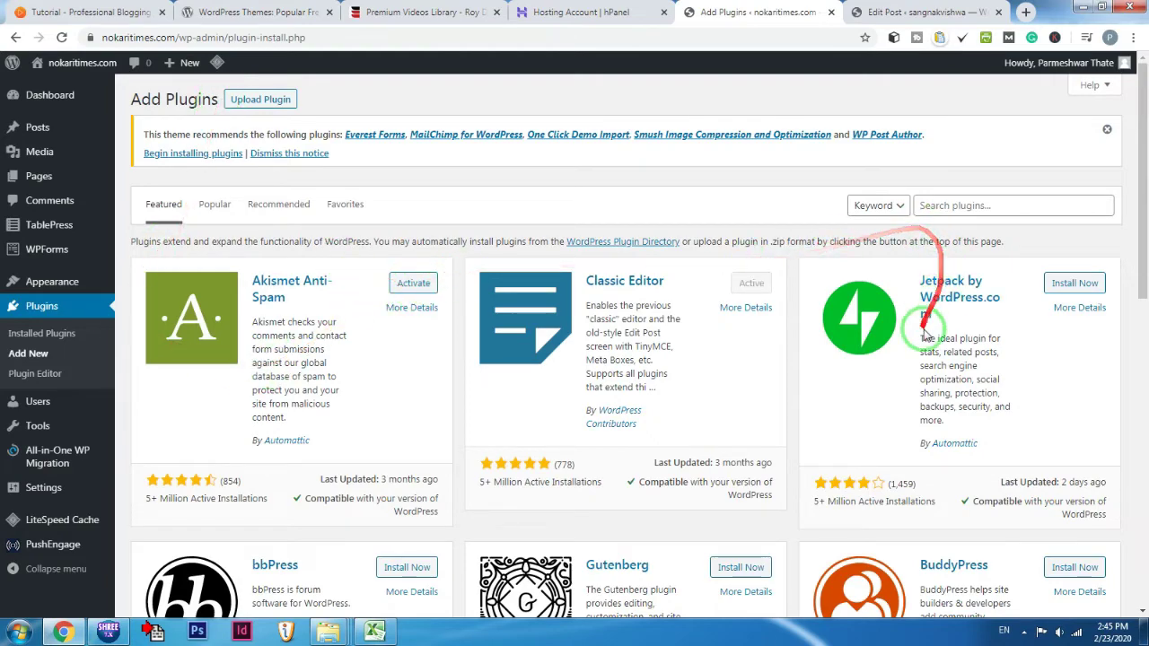
Step: Browse the featured plugins and popular tags on nokaritimes.com's Add Plugins page
{"action": "scroll", "coordinate": [644, 332], "scroll_direction": "down", "scroll_amount": 3}
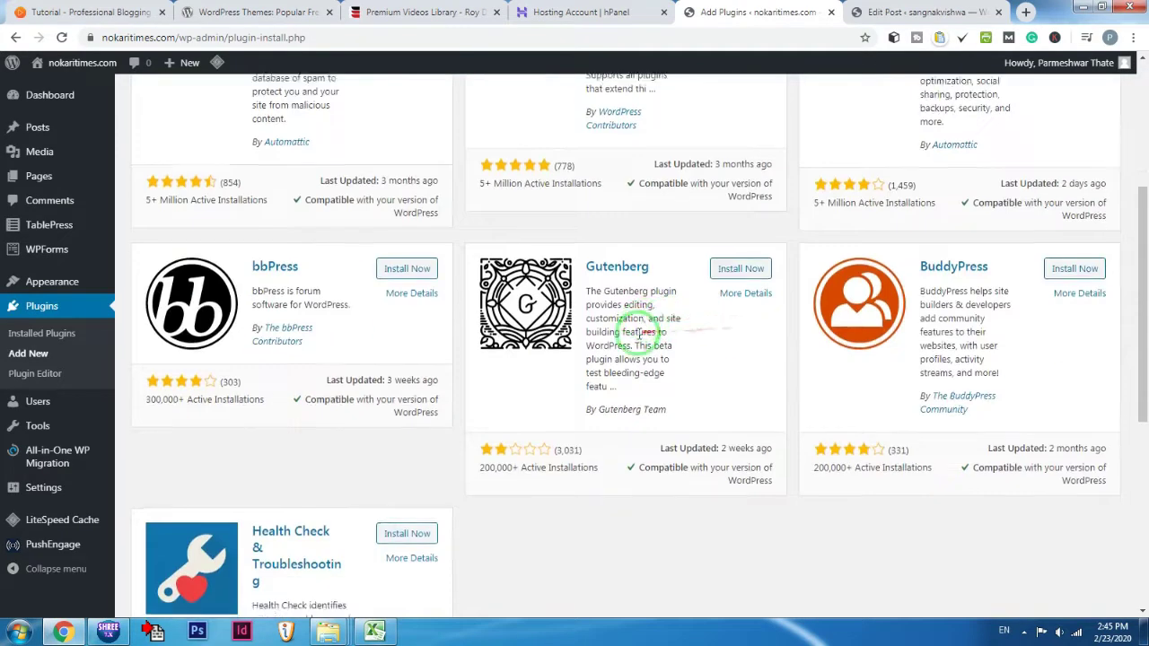
{"action": "scroll", "coordinate": [645, 333], "scroll_direction": "down", "scroll_amount": 5}
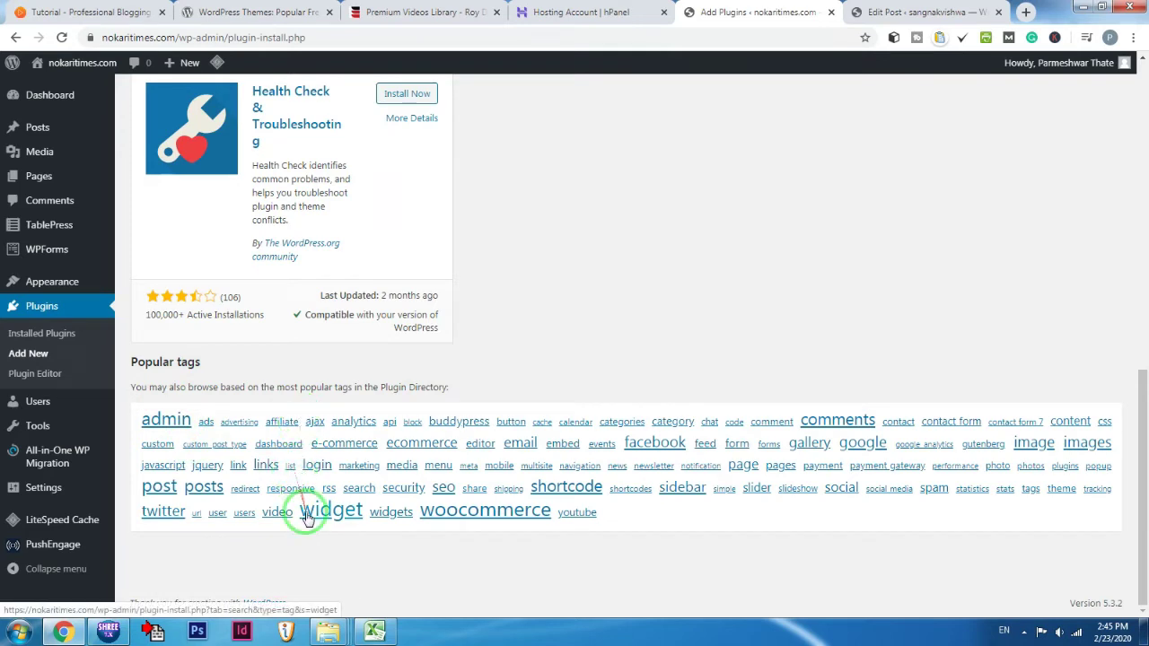
{"action": "left_click_drag", "start_coordinate": [439, 552], "coordinate": [308, 496]}
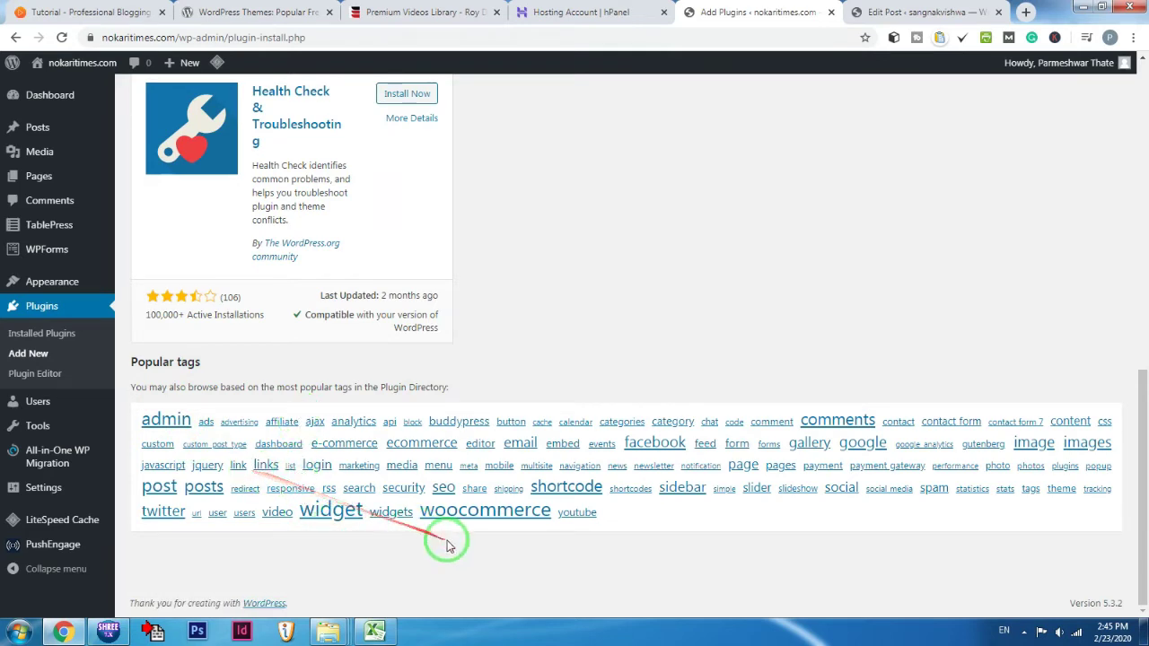
{"action": "scroll", "coordinate": [447, 545], "scroll_direction": "up", "scroll_amount": 5}
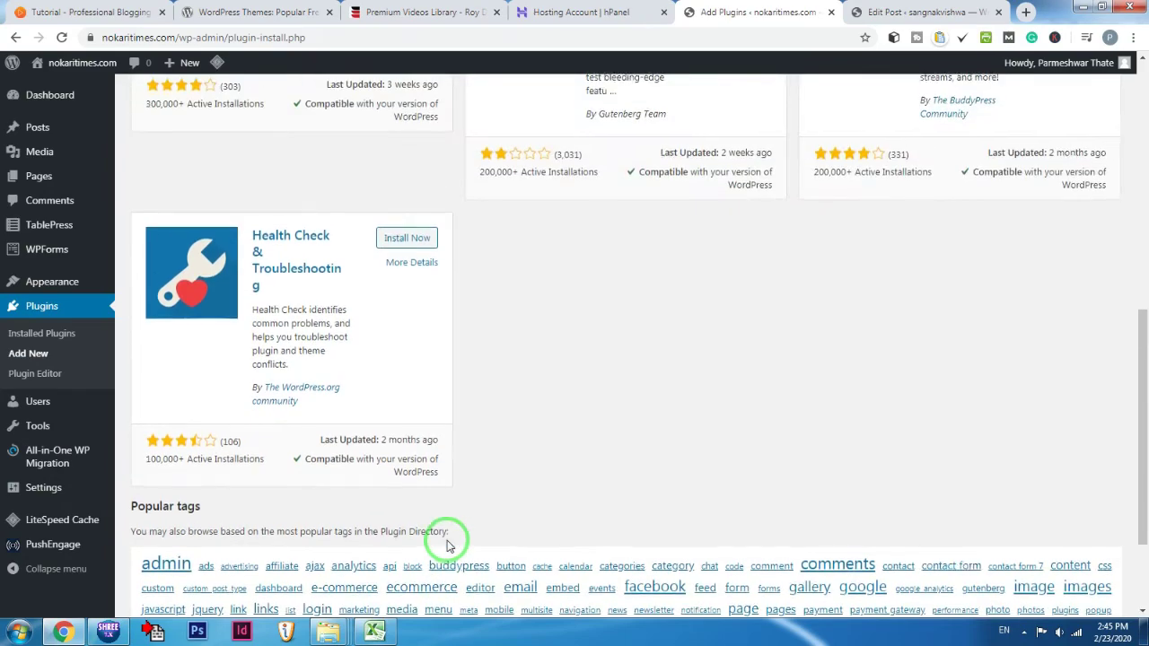
{"action": "scroll", "coordinate": [455, 561], "scroll_direction": "down", "scroll_amount": 4}
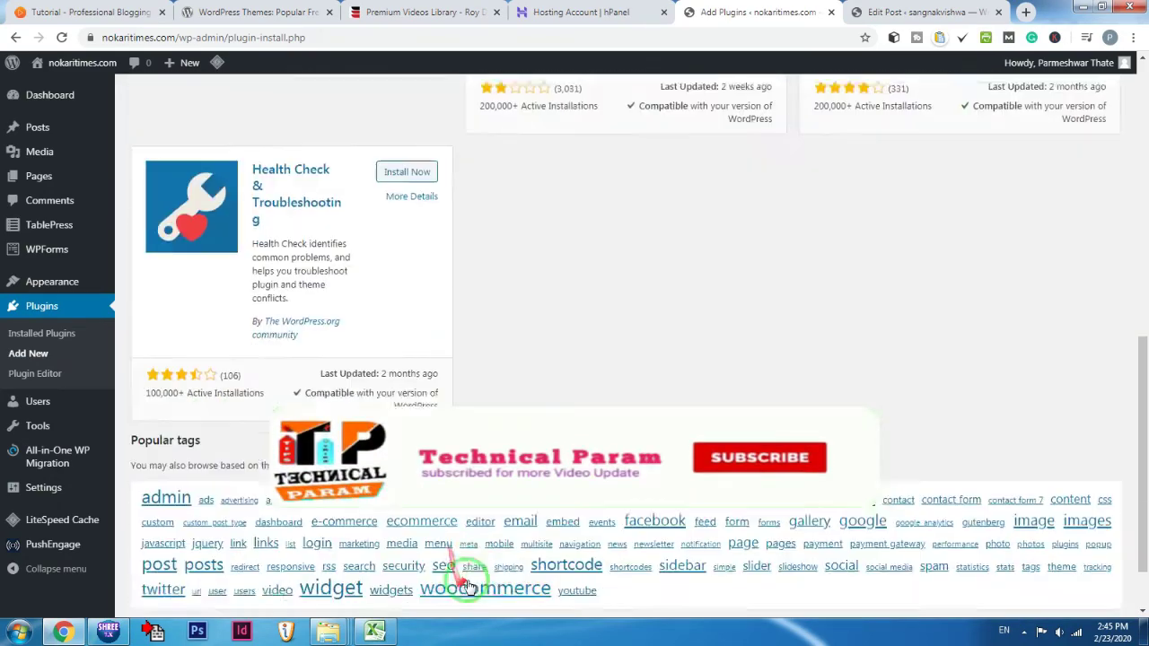
{"action": "scroll", "coordinate": [467, 573], "scroll_direction": "up", "scroll_amount": 5}
{"action": "scroll", "coordinate": [361, 379], "scroll_direction": "up", "scroll_amount": 3}
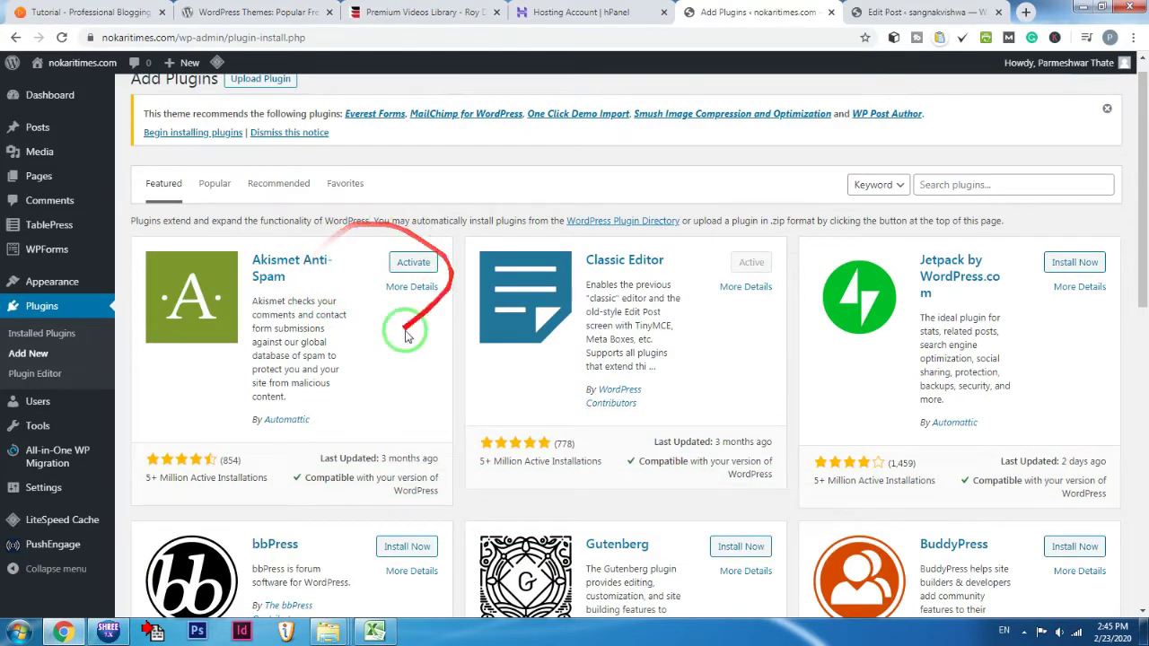
{"action": "scroll", "coordinate": [337, 364], "scroll_direction": "up", "scroll_amount": 1}
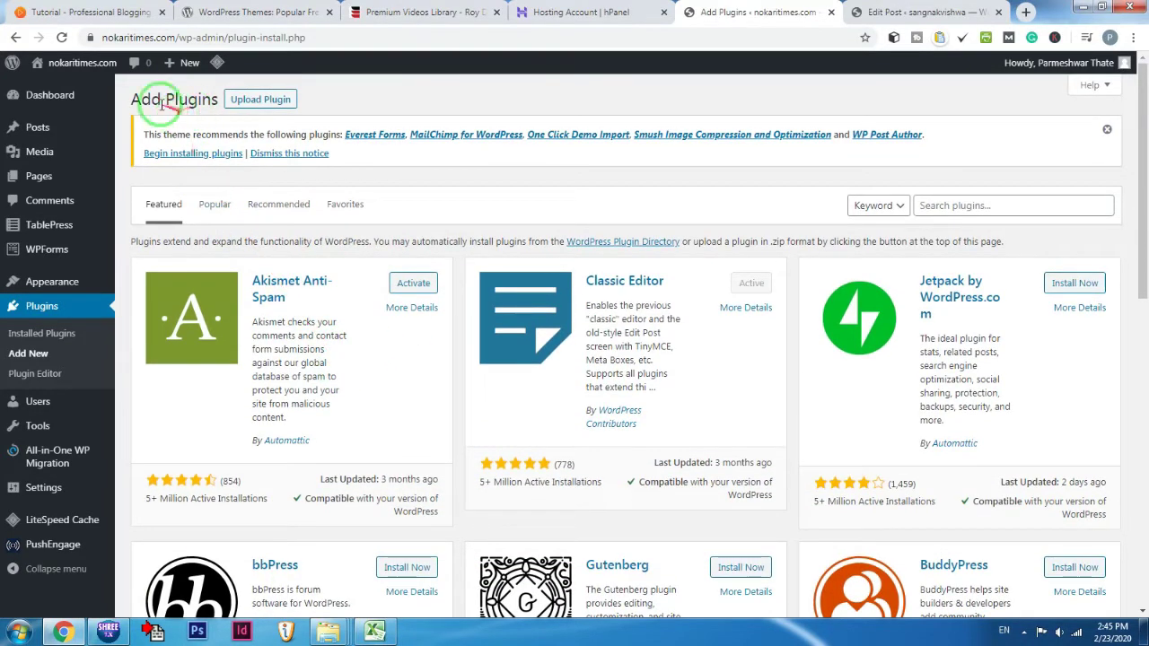
Step: Return to the installed plugins list and review the plugins already on the site
{"action": "left_click", "coordinate": [52, 308]}
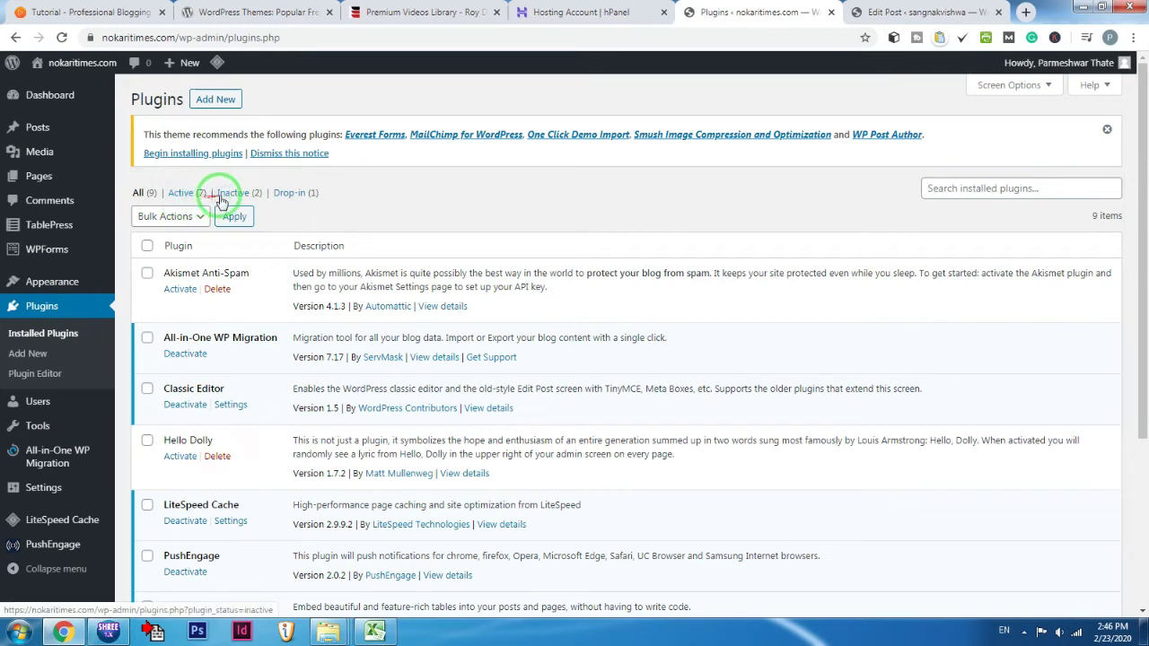
{"action": "scroll", "coordinate": [242, 206], "scroll_direction": "down", "scroll_amount": 3}
{"action": "left_click_drag", "start_coordinate": [187, 489], "coordinate": [154, 258]}
{"action": "scroll", "coordinate": [155, 259], "scroll_direction": "up", "scroll_amount": 3}
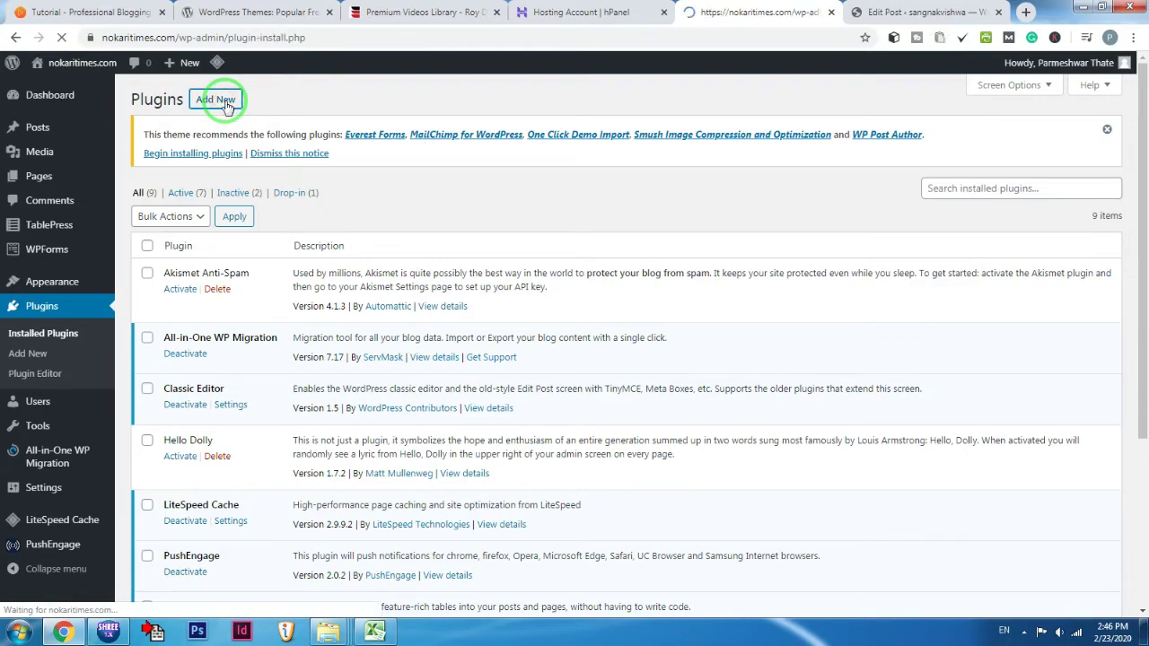
Step: Go back to adding a new plugin and show the Popular plugins
{"action": "scroll", "coordinate": [464, 296], "scroll_direction": "down", "scroll_amount": 7}
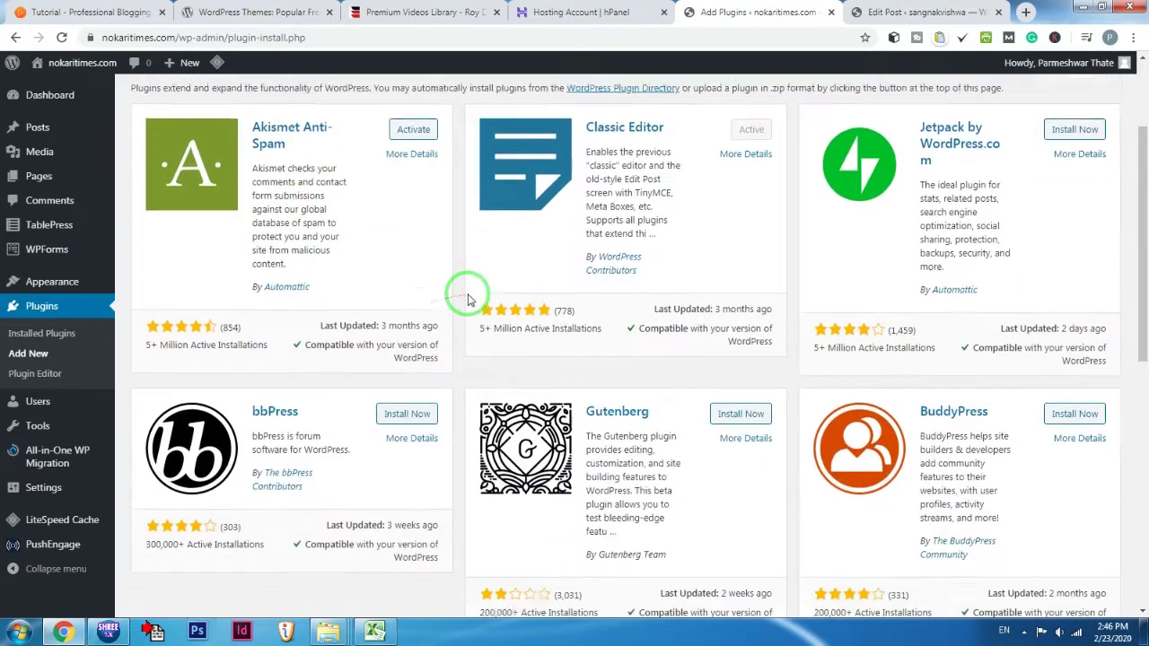
{"action": "scroll", "coordinate": [549, 351], "scroll_direction": "up", "scroll_amount": 7}
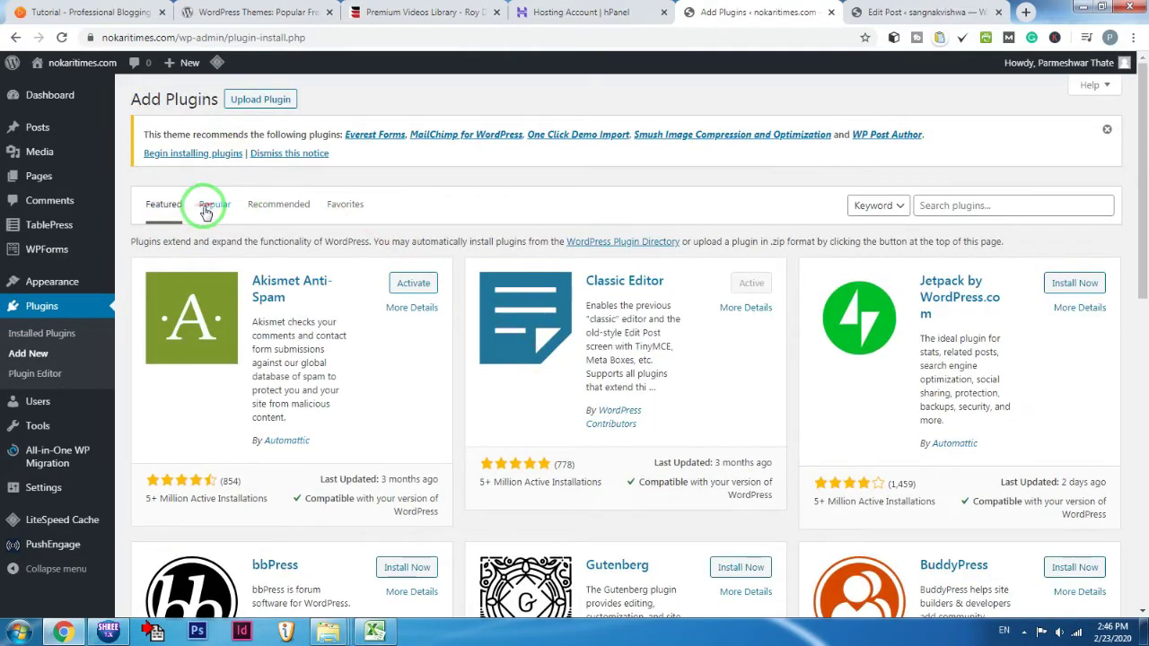
{"action": "left_click", "coordinate": [207, 206]}
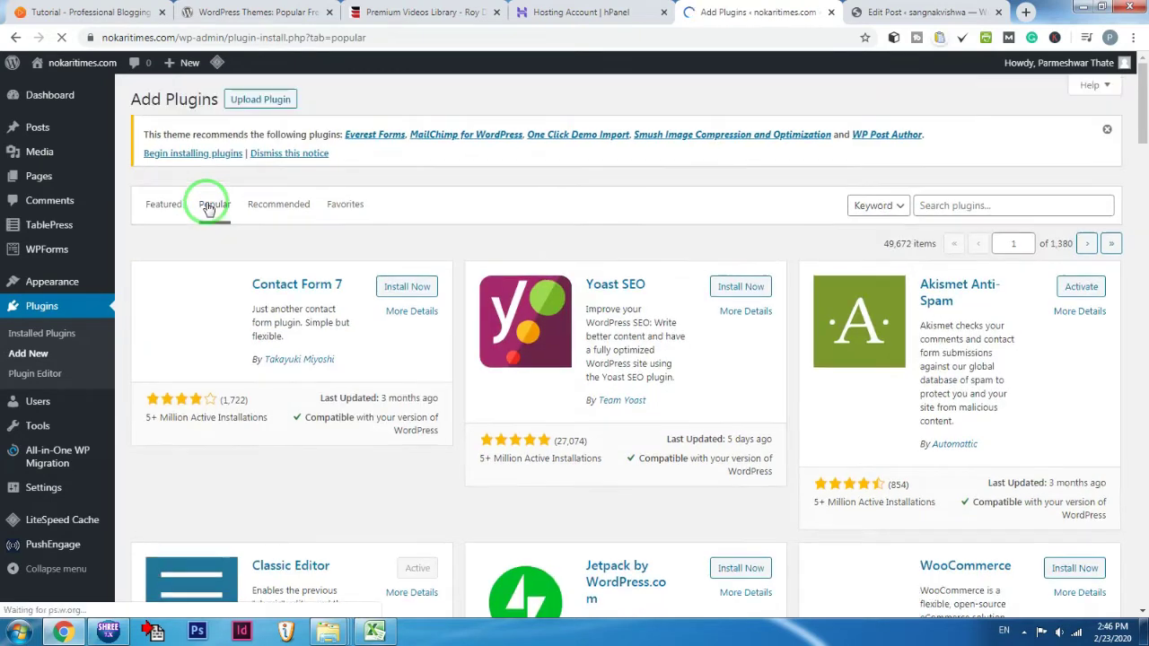
{"action": "left_click", "coordinate": [216, 350]}
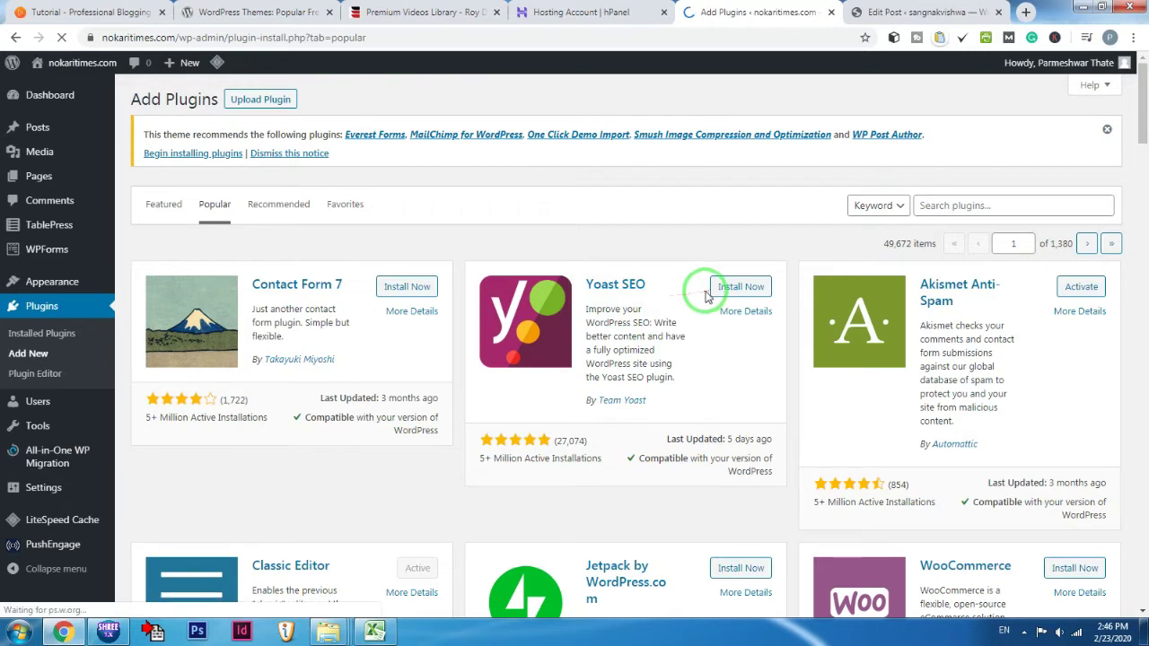
Step: Install the Yoast SEO plugin and activate it
{"action": "left_click", "coordinate": [605, 269]}
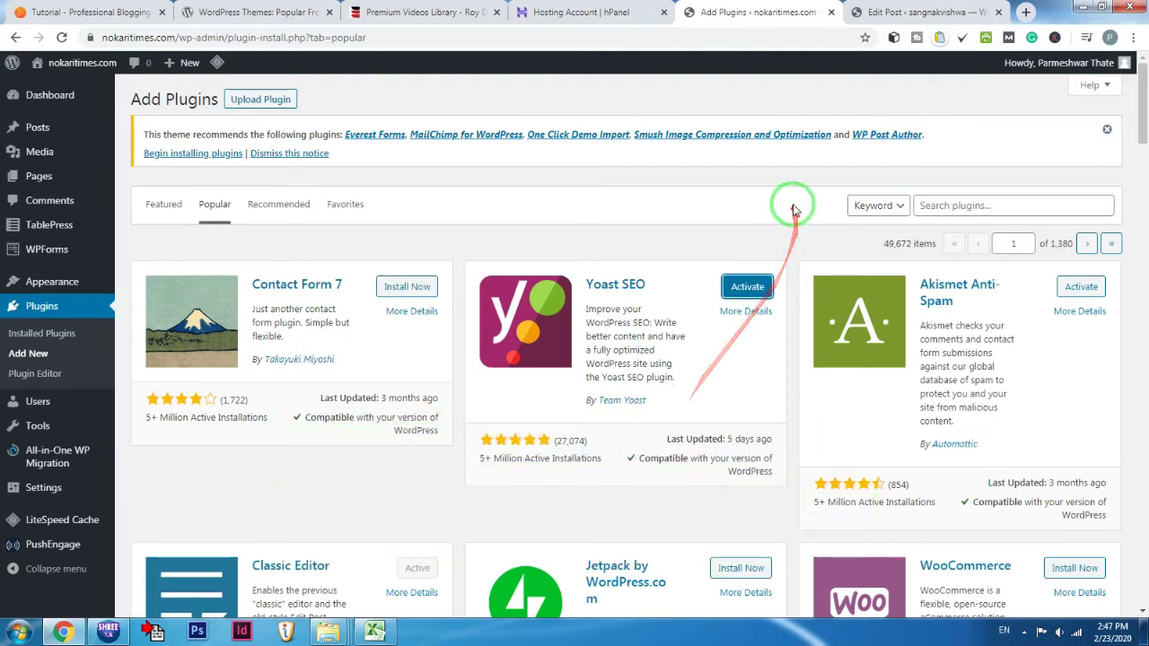
{"action": "left_click", "coordinate": [748, 288]}
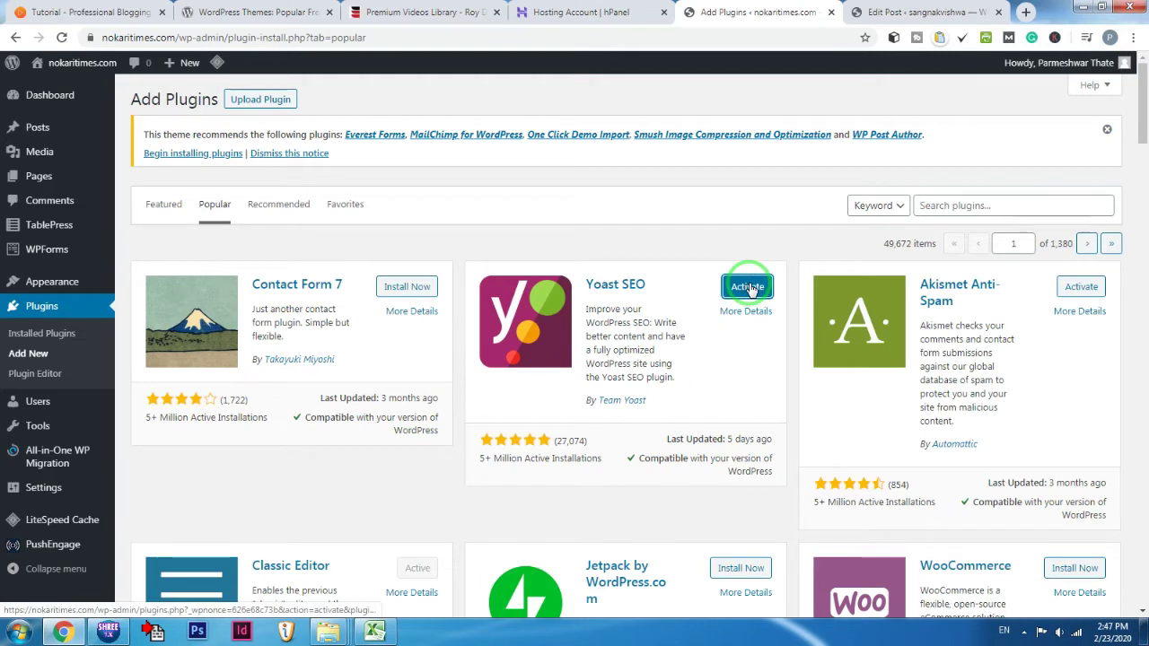
{"action": "left_click", "coordinate": [748, 288]}
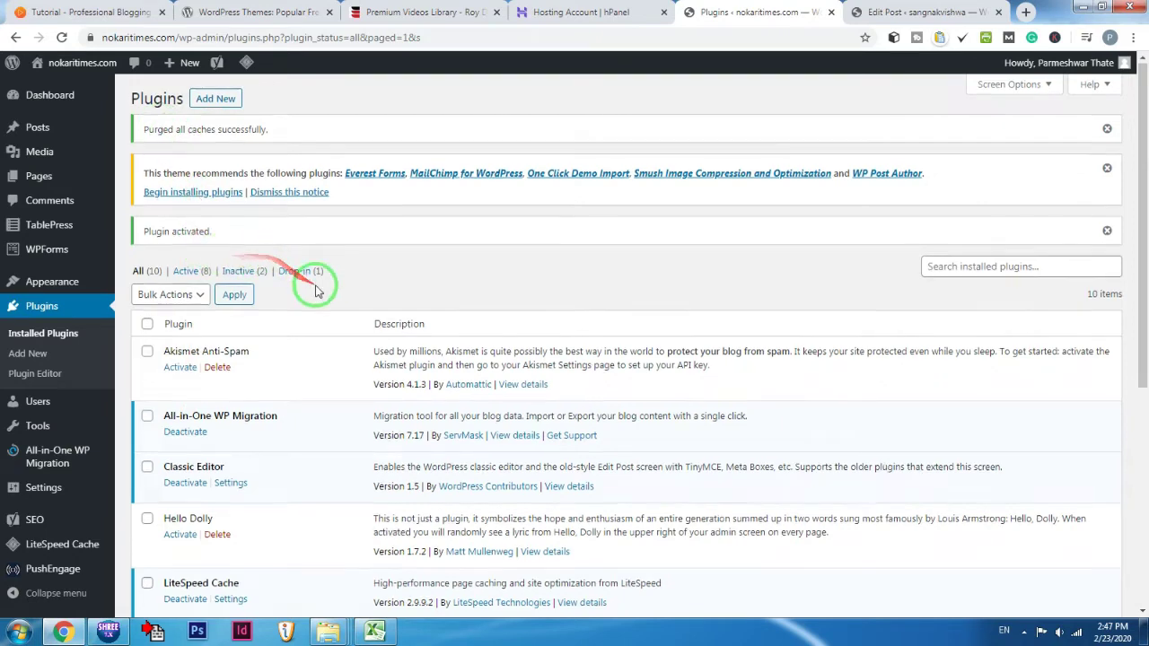
Step: Check the installed plugins list, open Yoast SEO's General dashboard and look through its sections
{"action": "scroll", "coordinate": [316, 287], "scroll_direction": "down", "scroll_amount": 2}
{"action": "scroll", "coordinate": [192, 395], "scroll_direction": "down", "scroll_amount": 2}
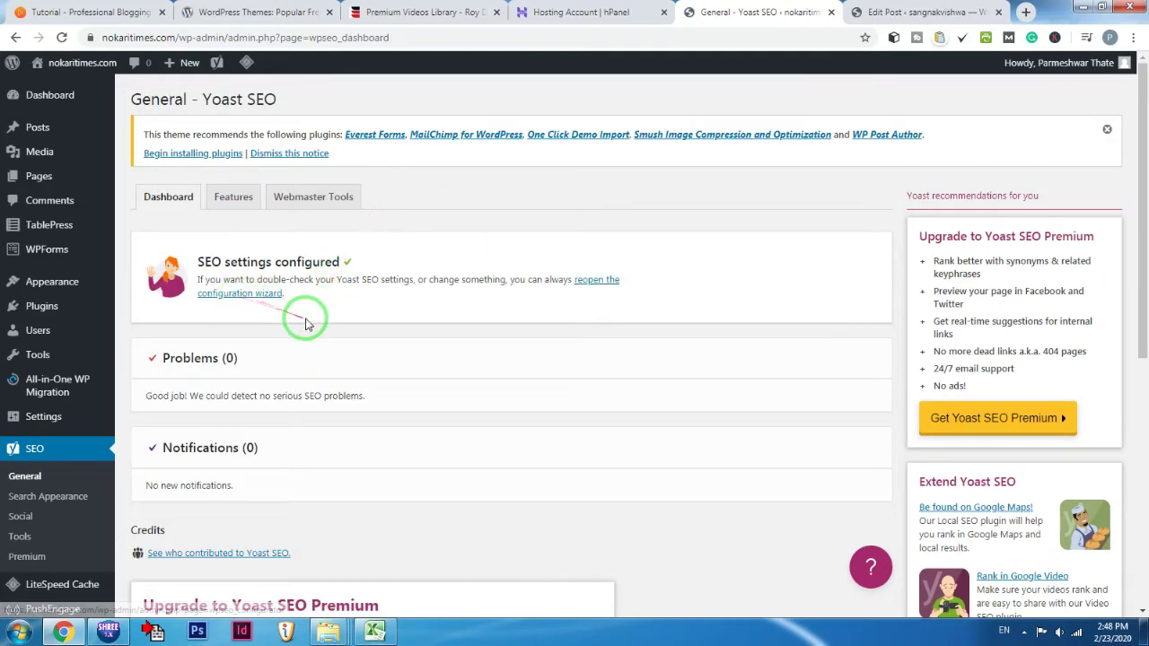
{"action": "scroll", "coordinate": [308, 329], "scroll_direction": "down", "scroll_amount": 2}
{"action": "scroll", "coordinate": [309, 329], "scroll_direction": "down", "scroll_amount": 3}
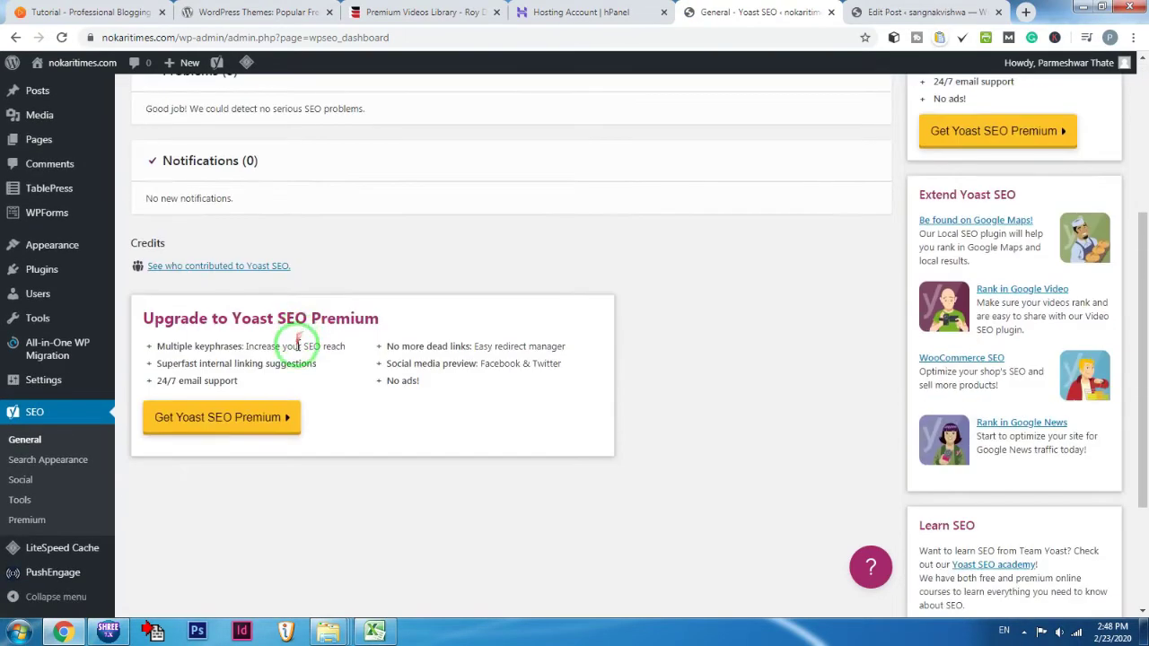
Step: Highlight the "Upgrade to Yoast SEO Premium" heading below the dashboard's credits to point out the premium offer
{"action": "left_click", "coordinate": [141, 318]}
{"action": "left_click_drag", "start_coordinate": [142, 318], "coordinate": [380, 325]}
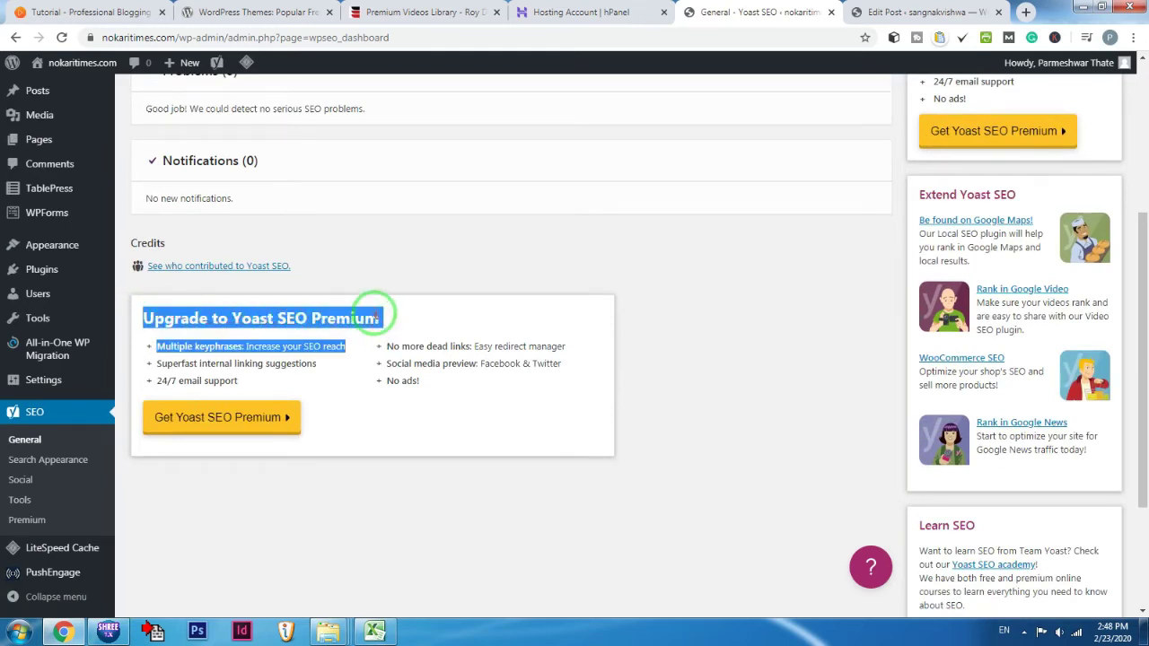
{"action": "left_click", "coordinate": [422, 268]}
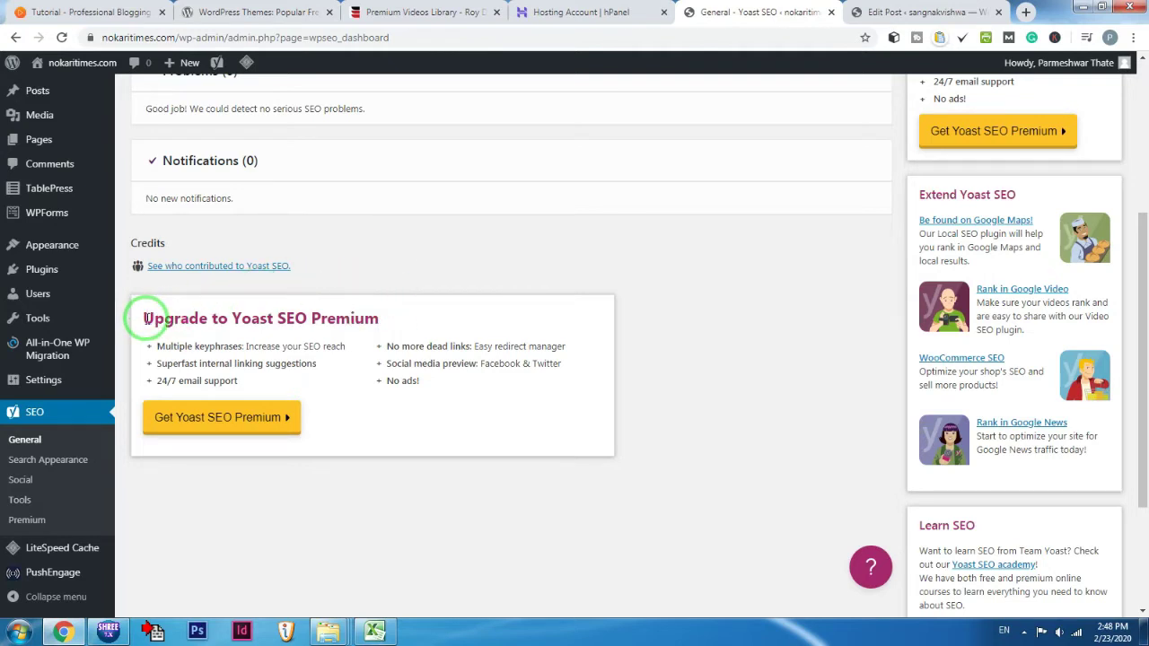
{"action": "left_click_drag", "start_coordinate": [143, 318], "coordinate": [385, 313]}
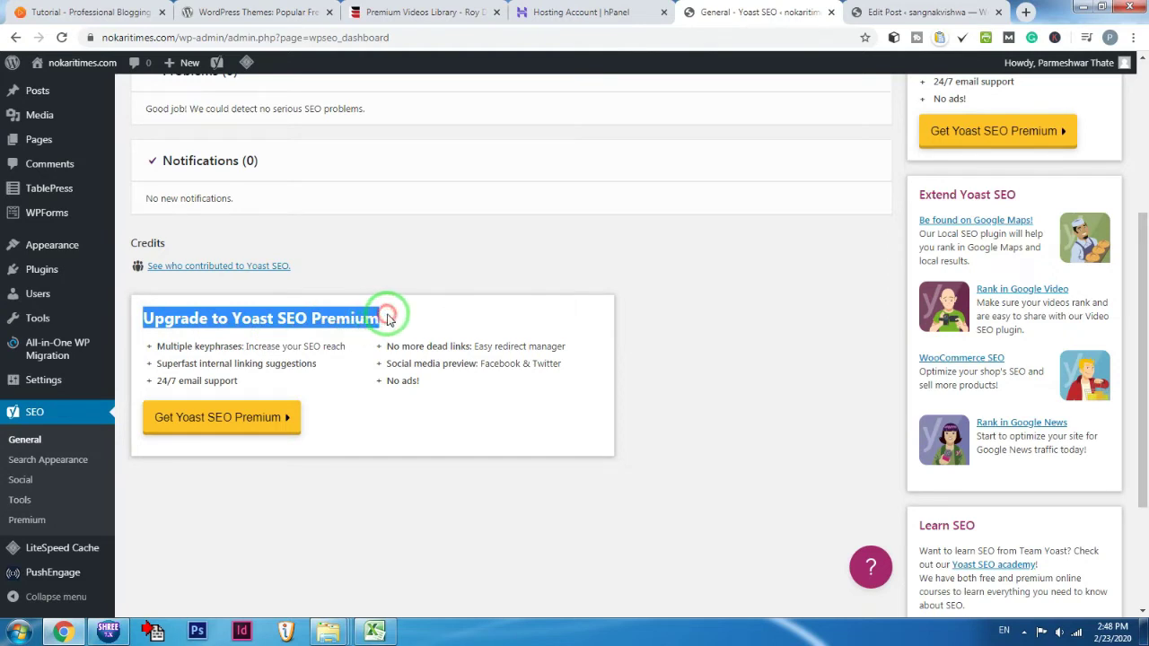
{"action": "left_click", "coordinate": [401, 272]}
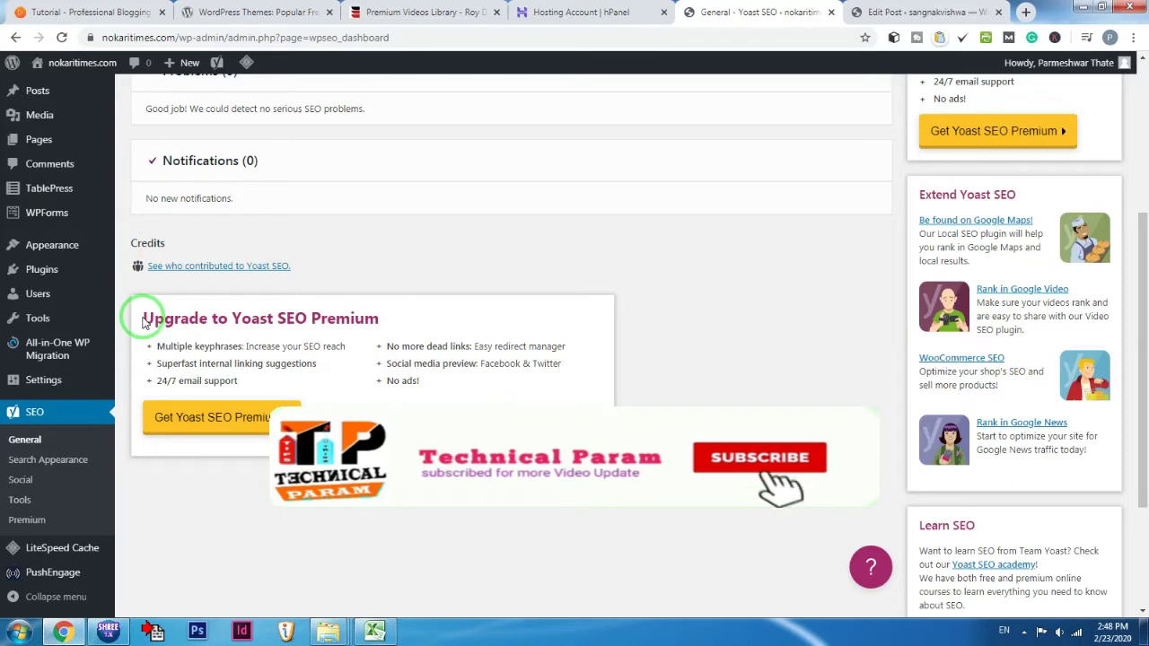
{"action": "left_click_drag", "start_coordinate": [142, 317], "coordinate": [178, 319]}
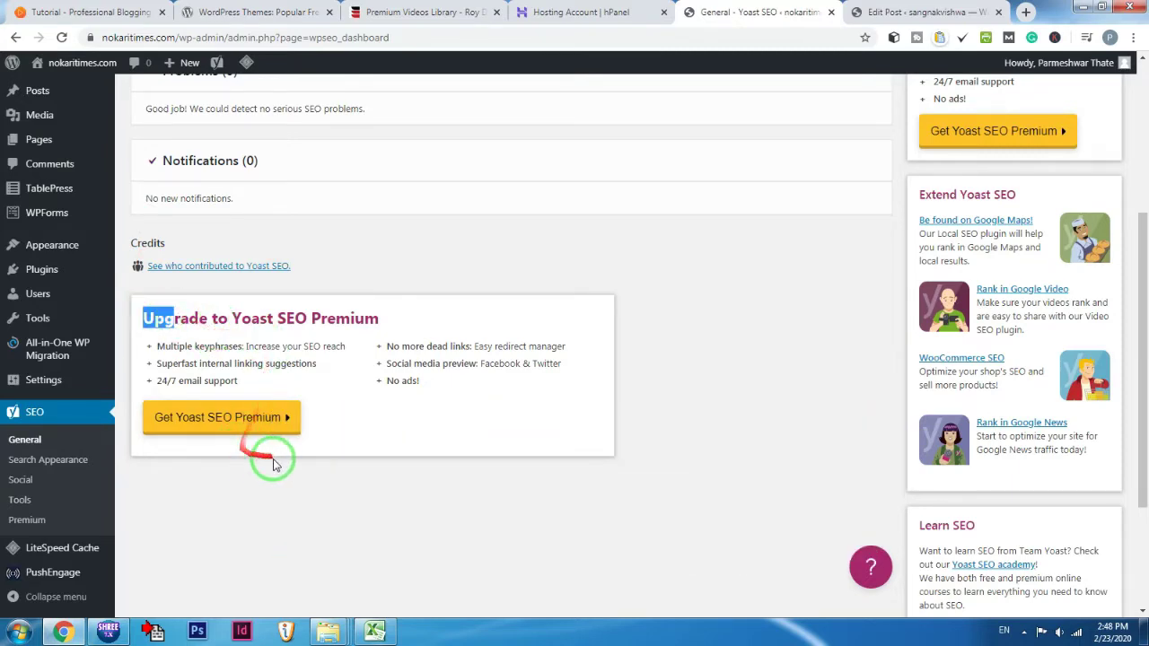
Step: Review the Yoast SEO dashboard's configuration status, problems, notifications and premium upgrade sections
{"action": "scroll", "coordinate": [465, 443], "scroll_direction": "up", "scroll_amount": 3}
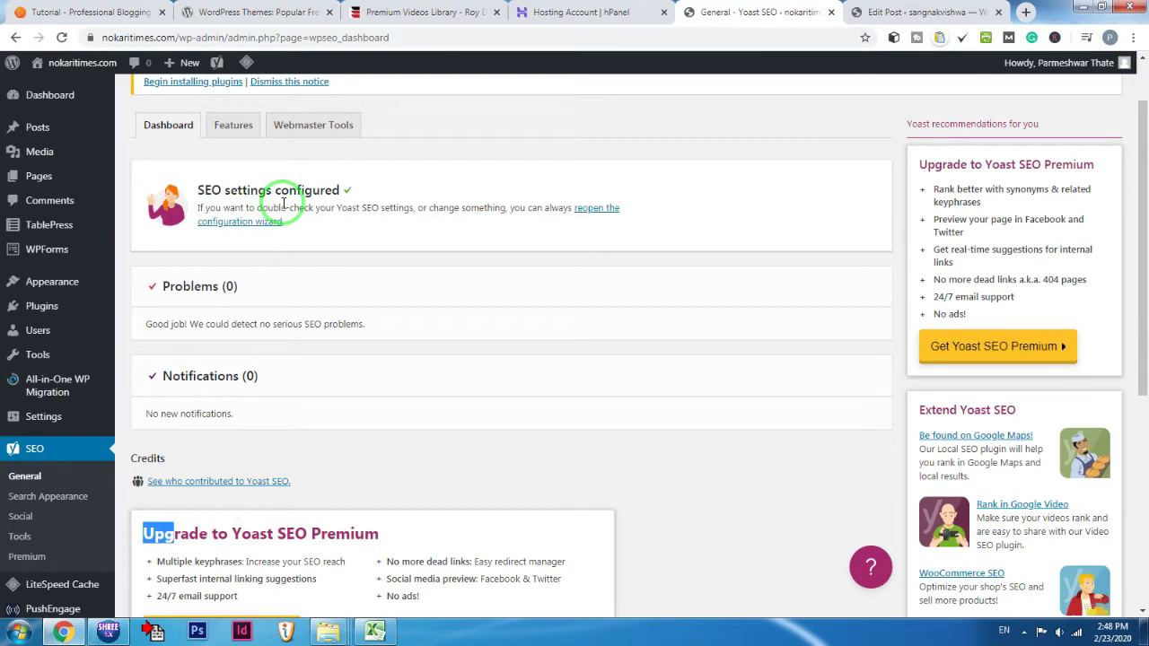
{"action": "scroll", "coordinate": [343, 316], "scroll_direction": "down", "scroll_amount": 3}
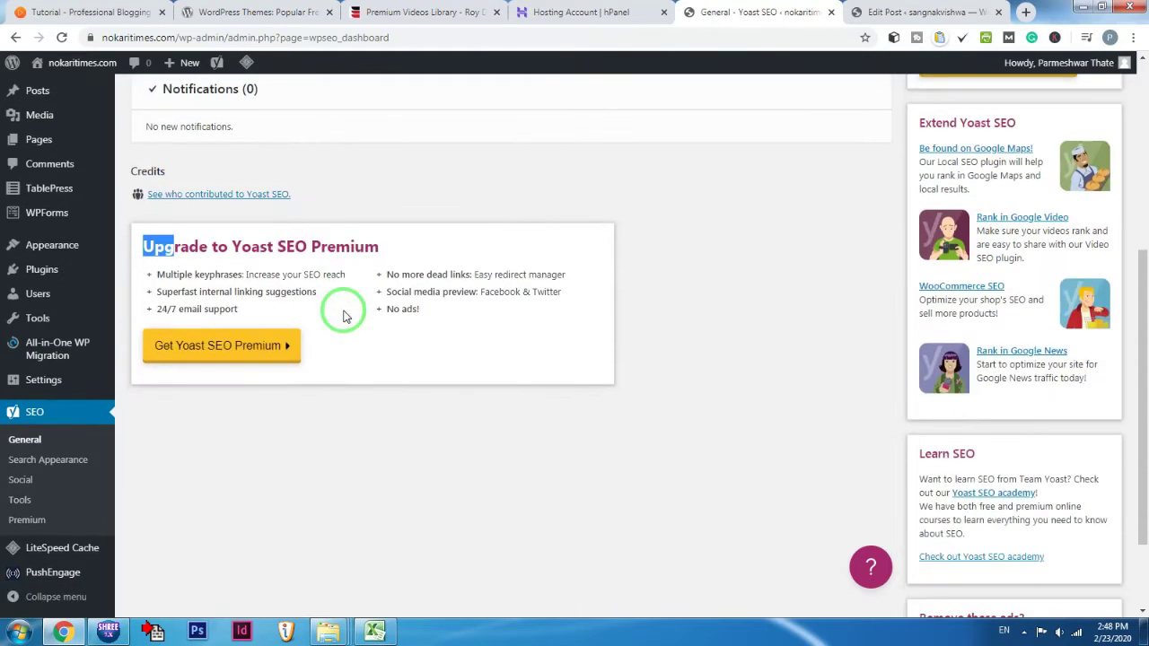
{"action": "scroll", "coordinate": [343, 316], "scroll_direction": "up", "scroll_amount": 4}
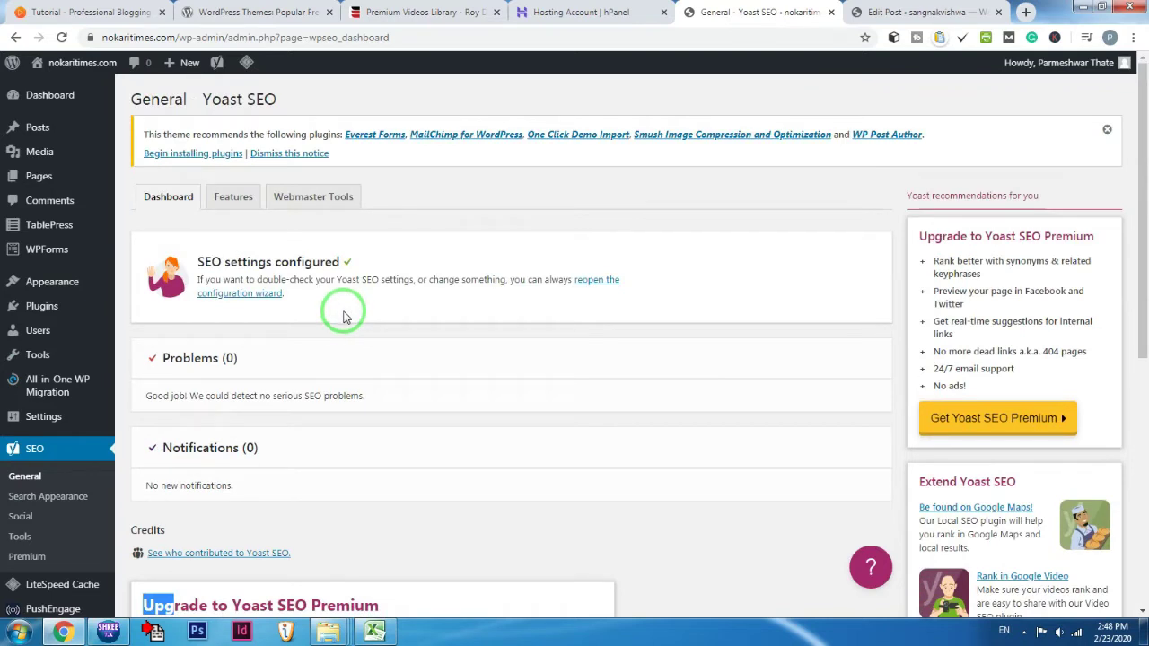
Step: Deactivate the free Yoast SEO plugin in the installed plugins list
{"action": "scroll", "coordinate": [295, 279], "scroll_direction": "down", "scroll_amount": 5}
{"action": "scroll", "coordinate": [261, 296], "scroll_direction": "up", "scroll_amount": 5}
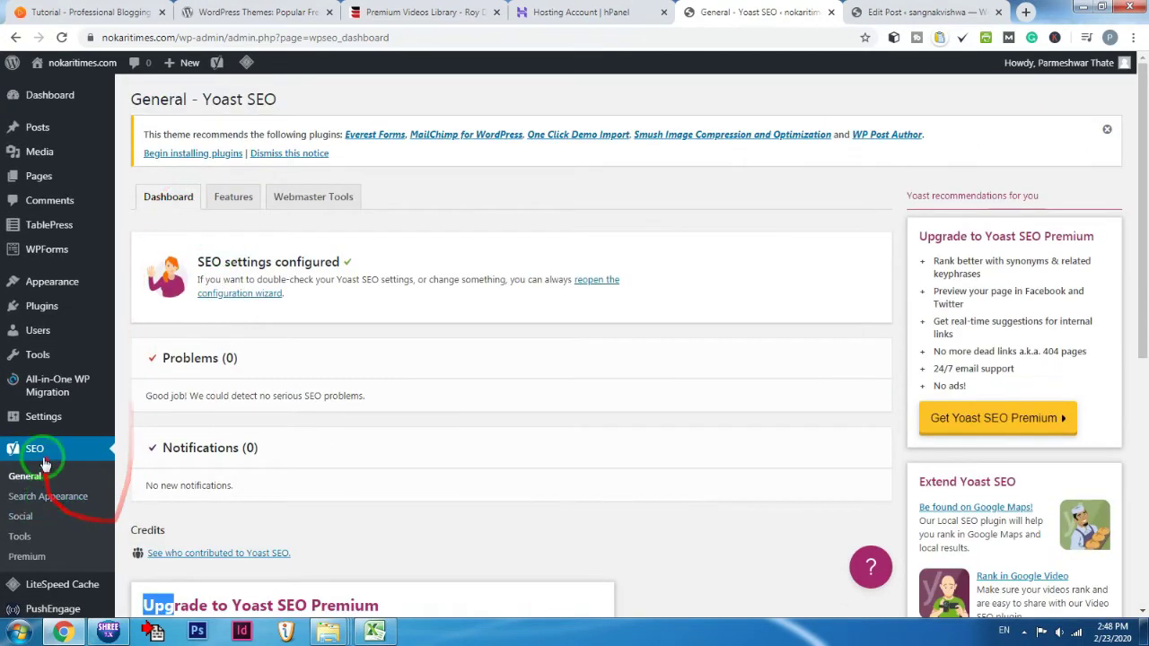
{"action": "mouse_move", "coordinate": [52, 309]}
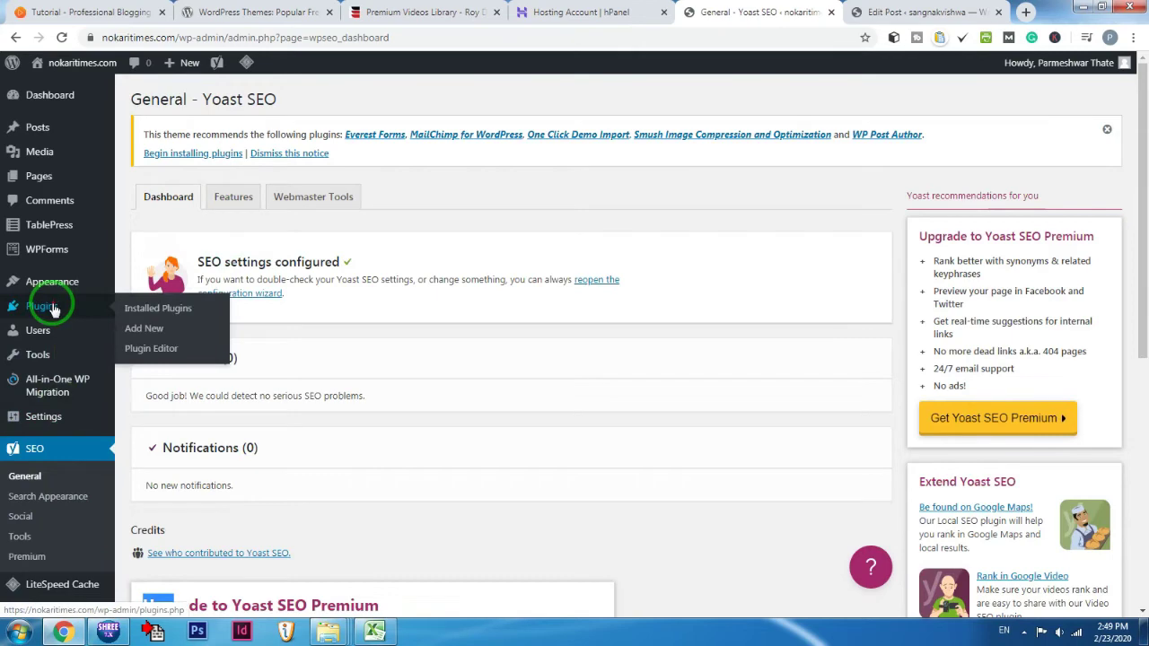
{"action": "left_click", "coordinate": [144, 312]}
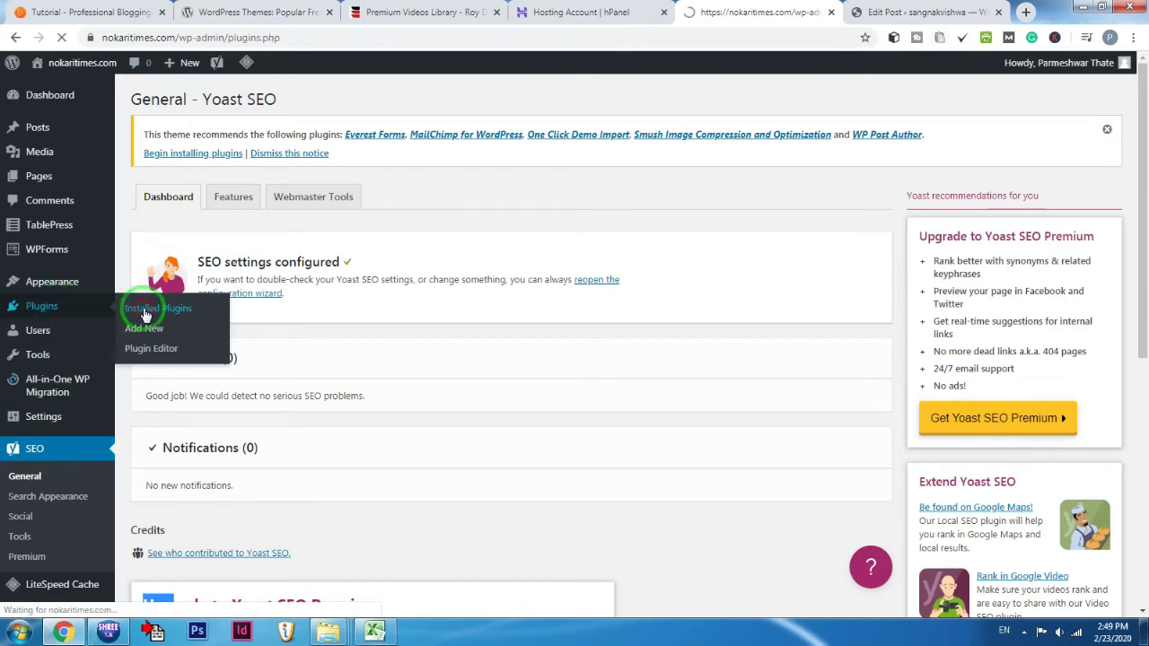
{"action": "scroll", "coordinate": [218, 384], "scroll_direction": "down", "scroll_amount": 4}
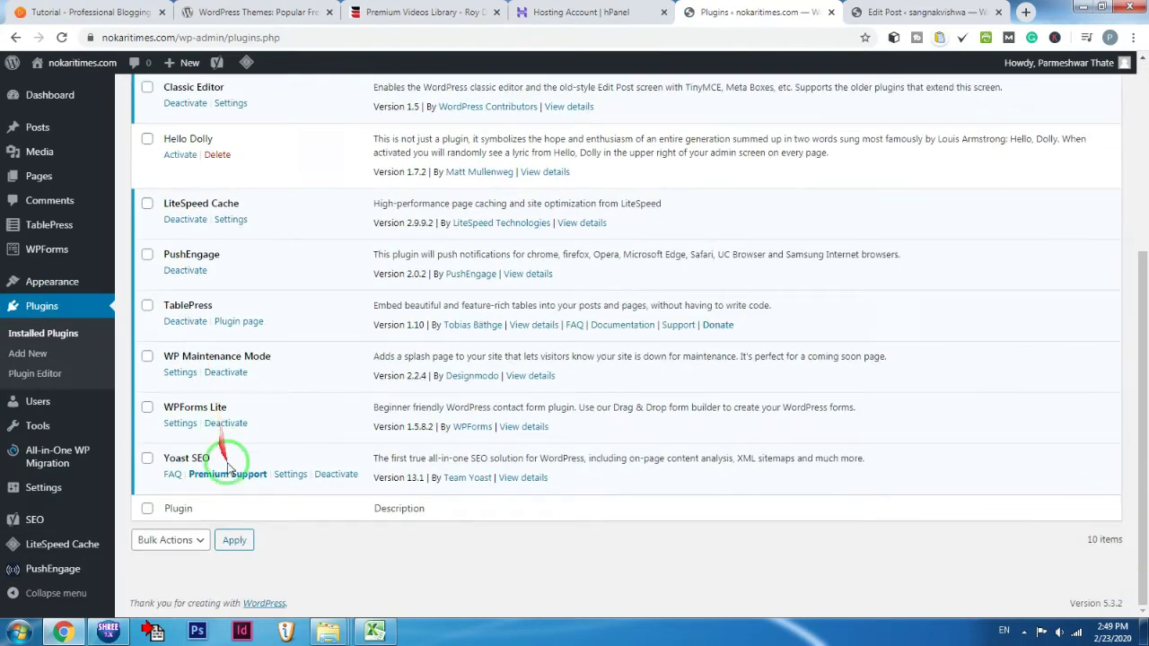
{"action": "left_click", "coordinate": [345, 476]}
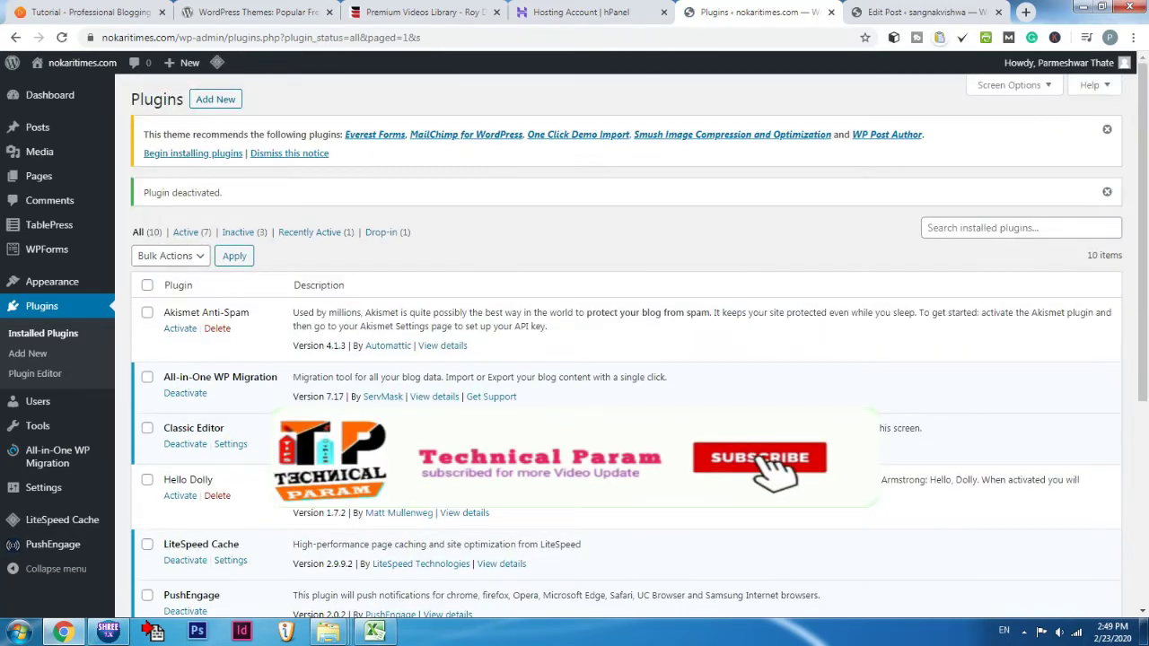
Step: Delete the deactivated Yoast SEO plugin together with its data
{"action": "scroll", "coordinate": [575, 359], "scroll_direction": "down", "scroll_amount": 4}
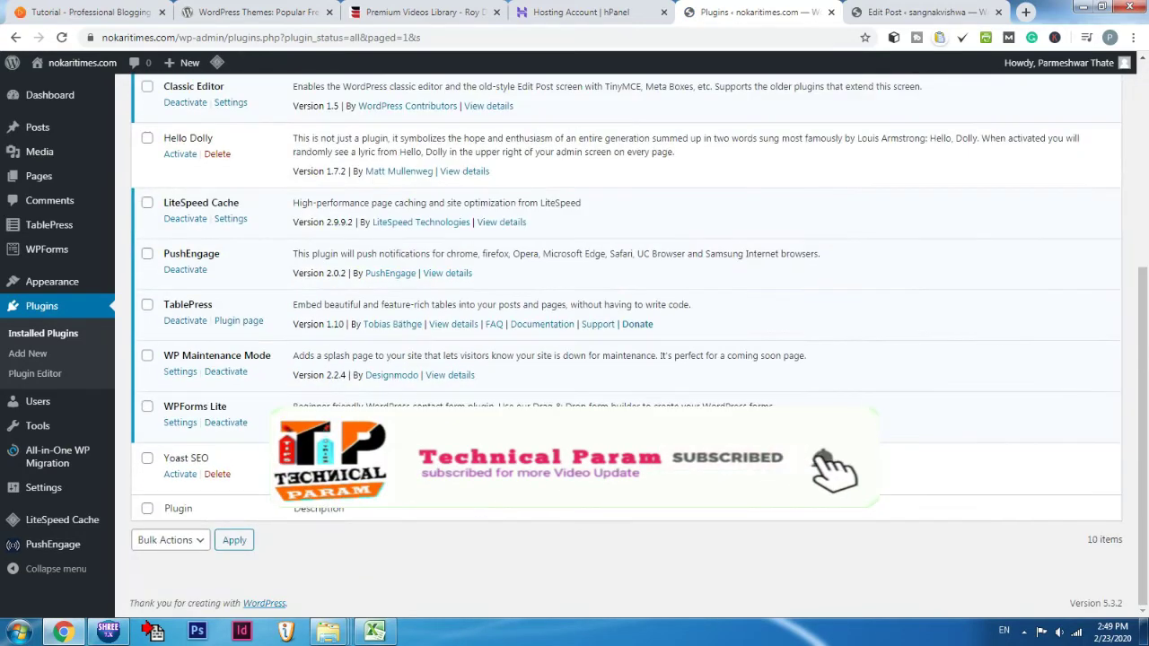
{"action": "left_click", "coordinate": [218, 475]}
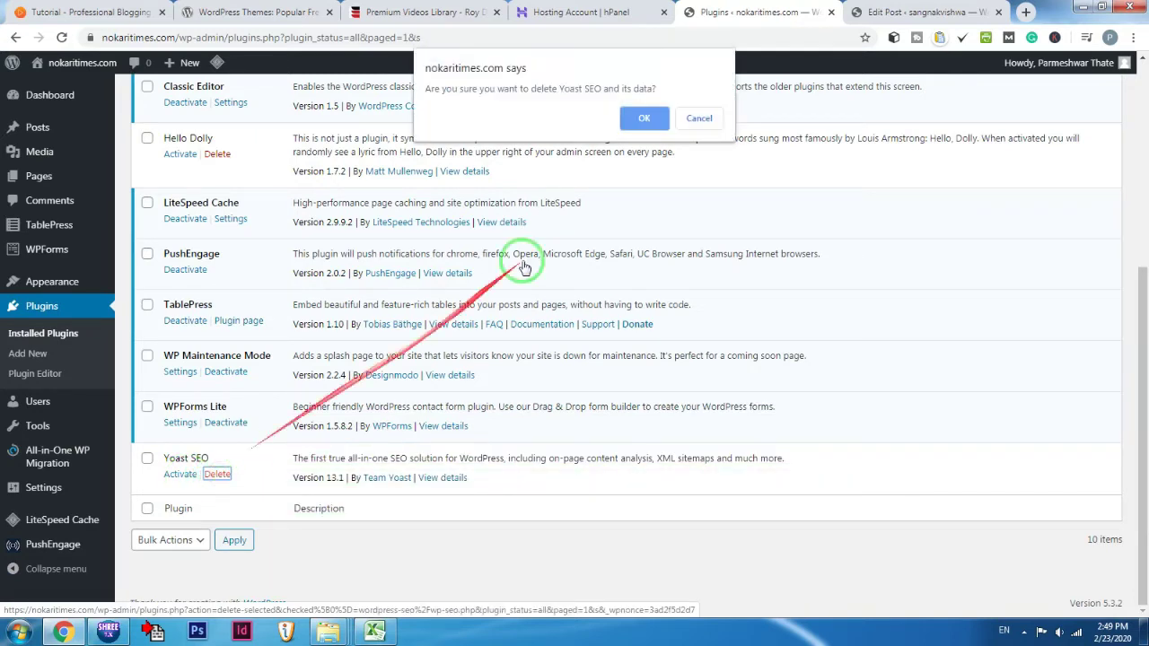
{"action": "left_click", "coordinate": [643, 121]}
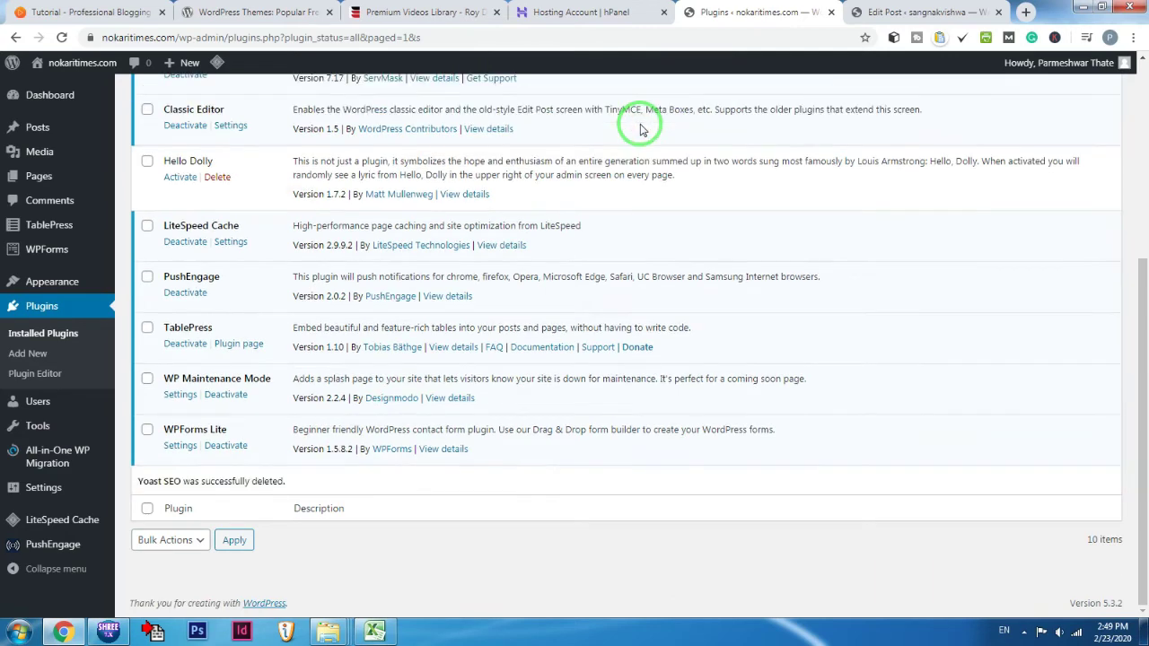
Step: Go to adding a new plugin, show the zip upload form and start choosing a plugin file
{"action": "scroll", "coordinate": [270, 350], "scroll_direction": "up", "scroll_amount": 4}
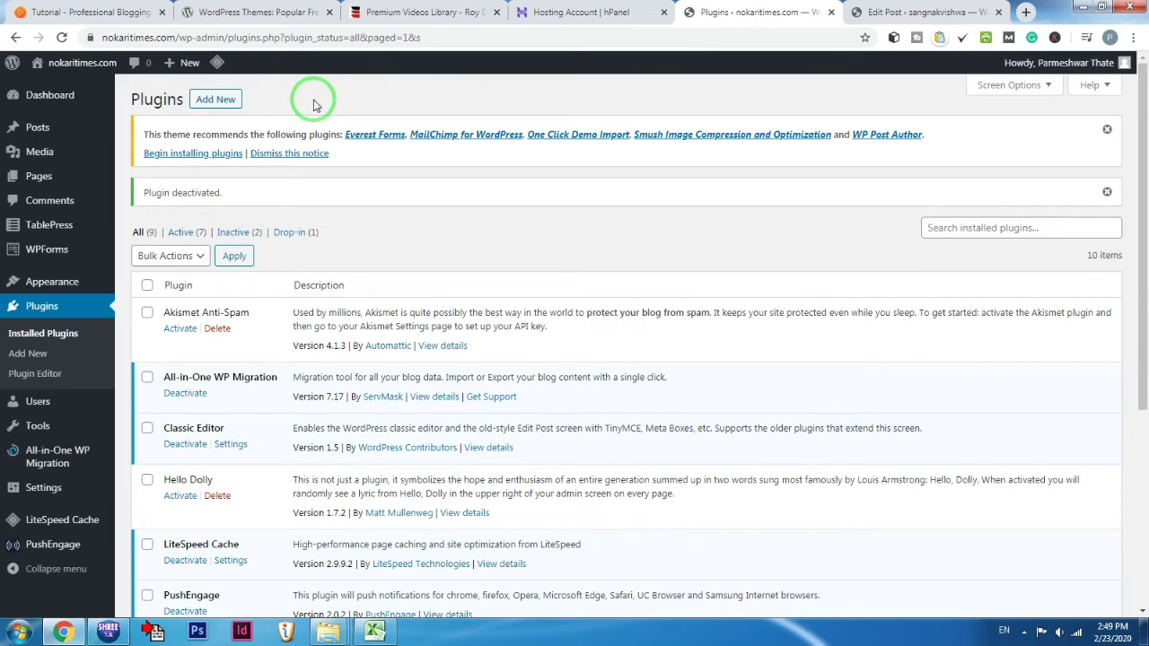
{"action": "left_click", "coordinate": [219, 106]}
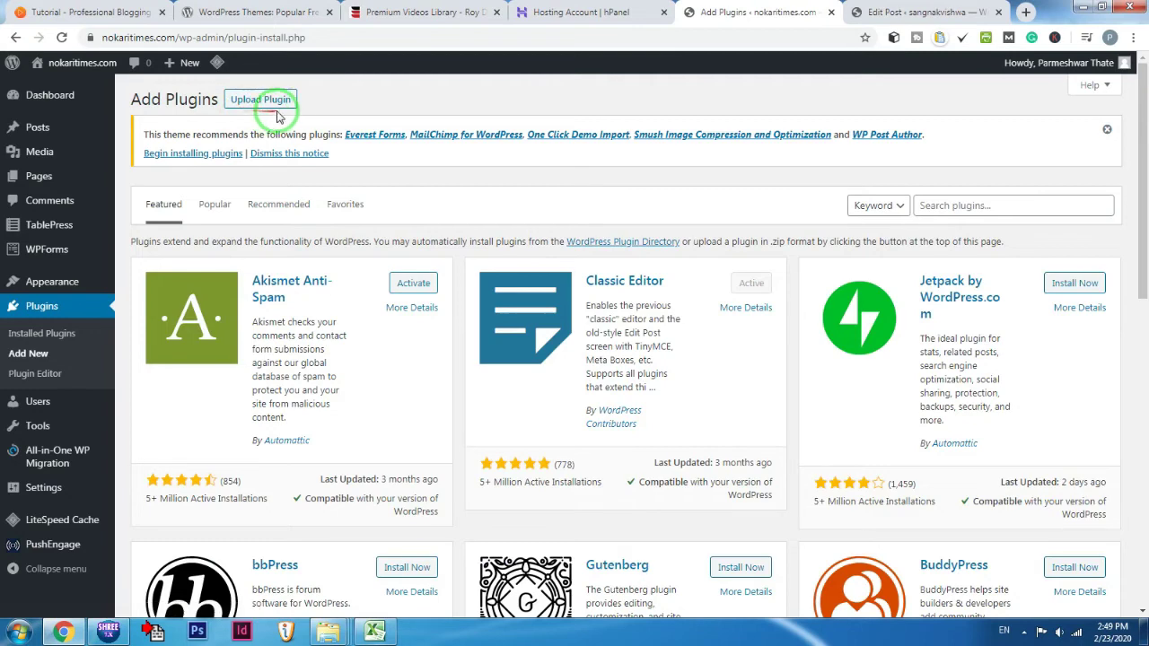
{"action": "left_click_drag", "start_coordinate": [123, 94], "coordinate": [243, 123]}
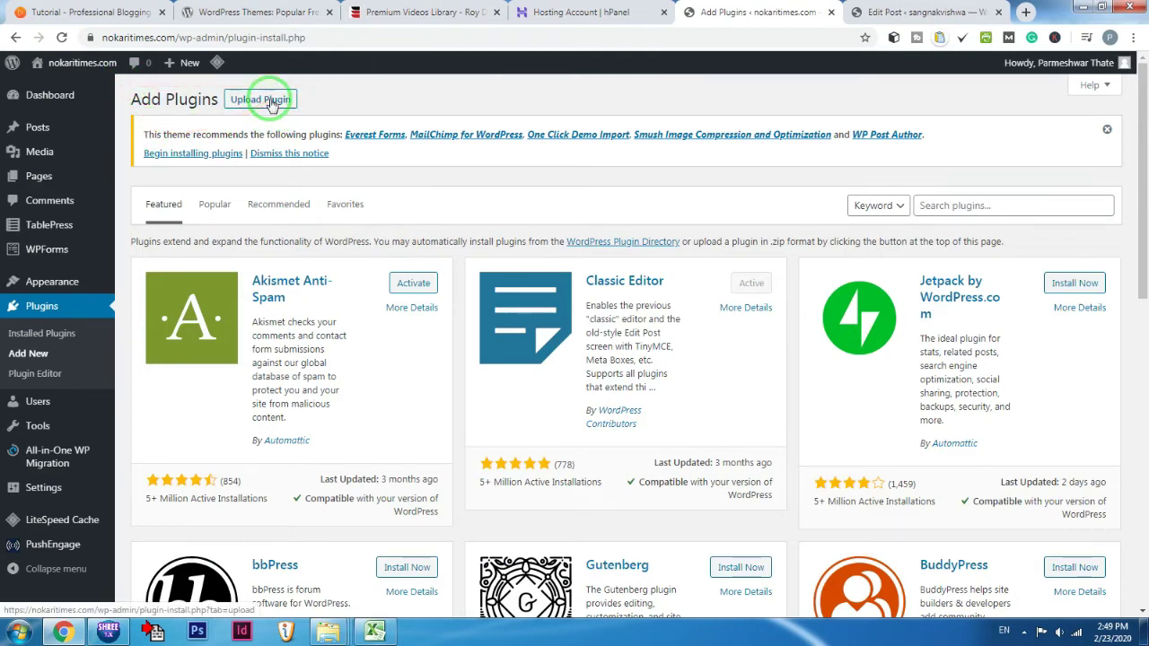
{"action": "left_click", "coordinate": [262, 100]}
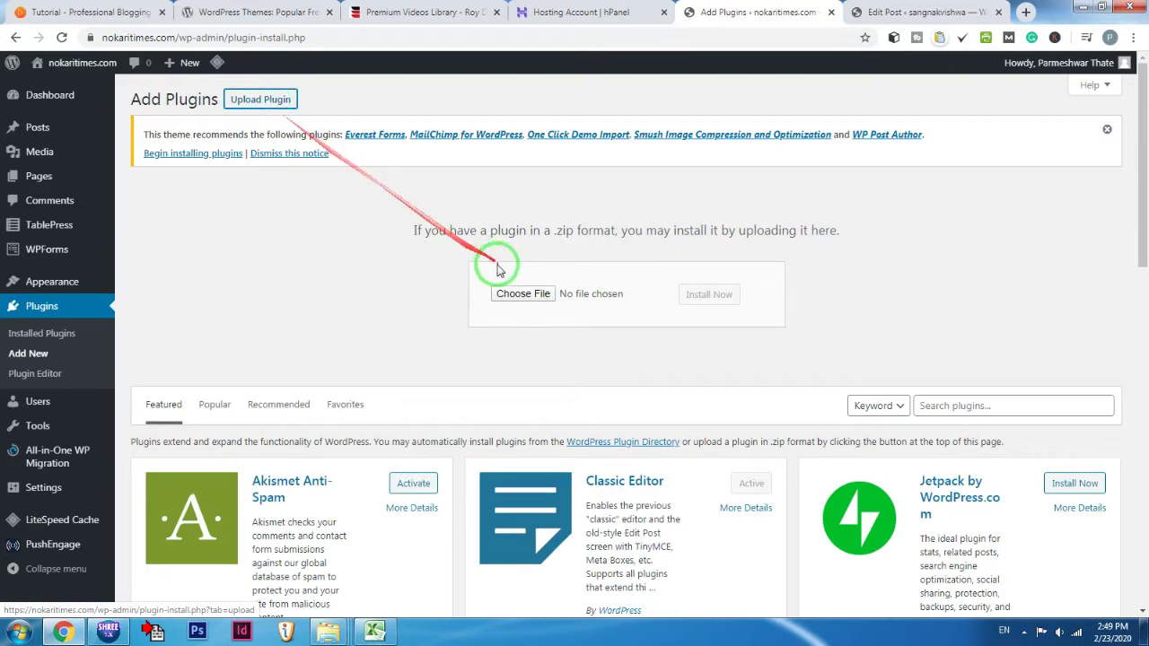
{"action": "left_click", "coordinate": [528, 295]}
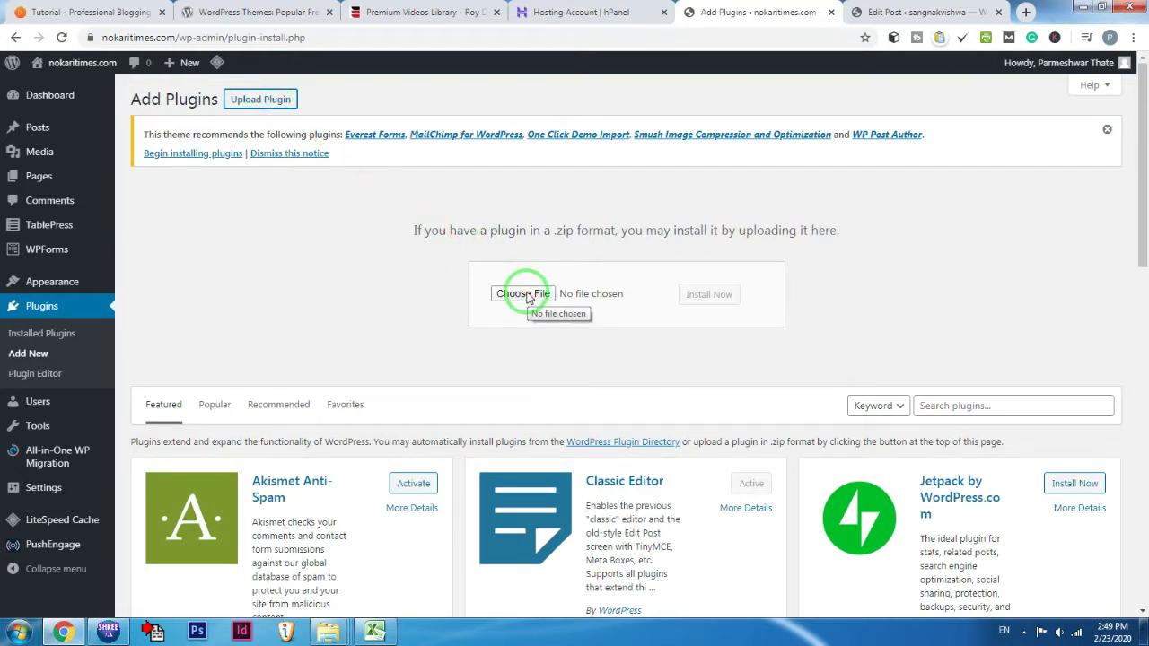
{"action": "left_click", "coordinate": [528, 295]}
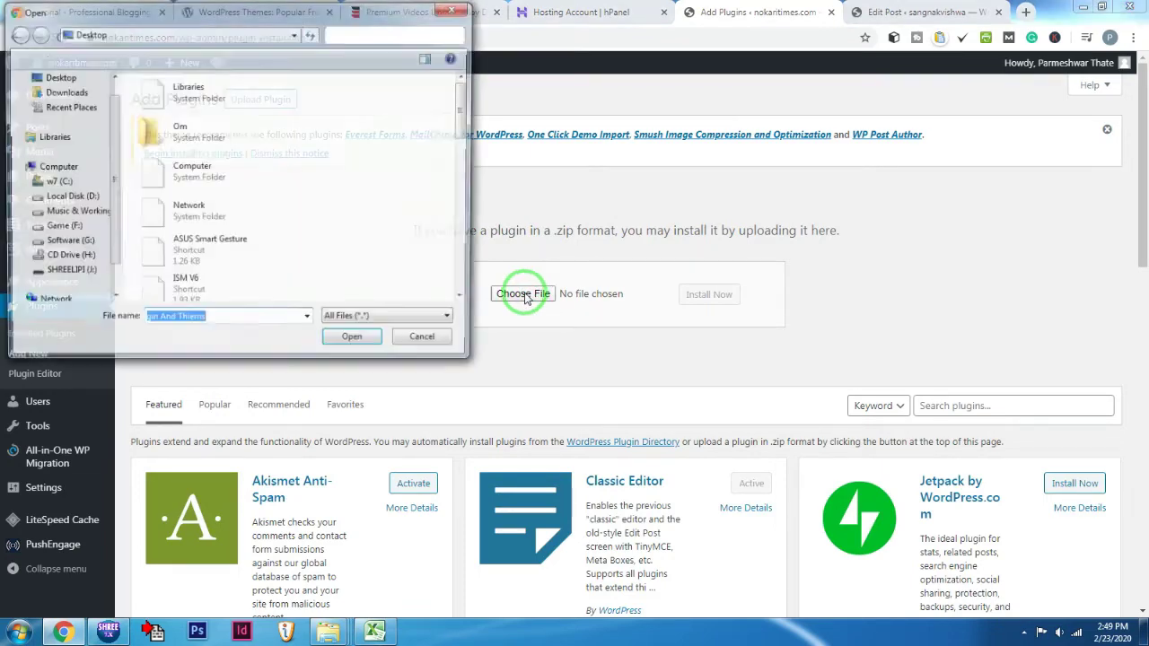
Step: Choose Yoast SEO Premium-wordpress.zip from drive F:, folder for blogger > Premium Plugin And Thiems > Plugin, as the upload file
{"action": "mouse_move", "coordinate": [461, 128]}
{"action": "left_mouse_down"}
{"action": "mouse_move", "coordinate": [468, 153]}
{"action": "mouse_move", "coordinate": [451, 126]}
{"action": "left_mouse_up"}
{"action": "double_click", "coordinate": [218, 79]}
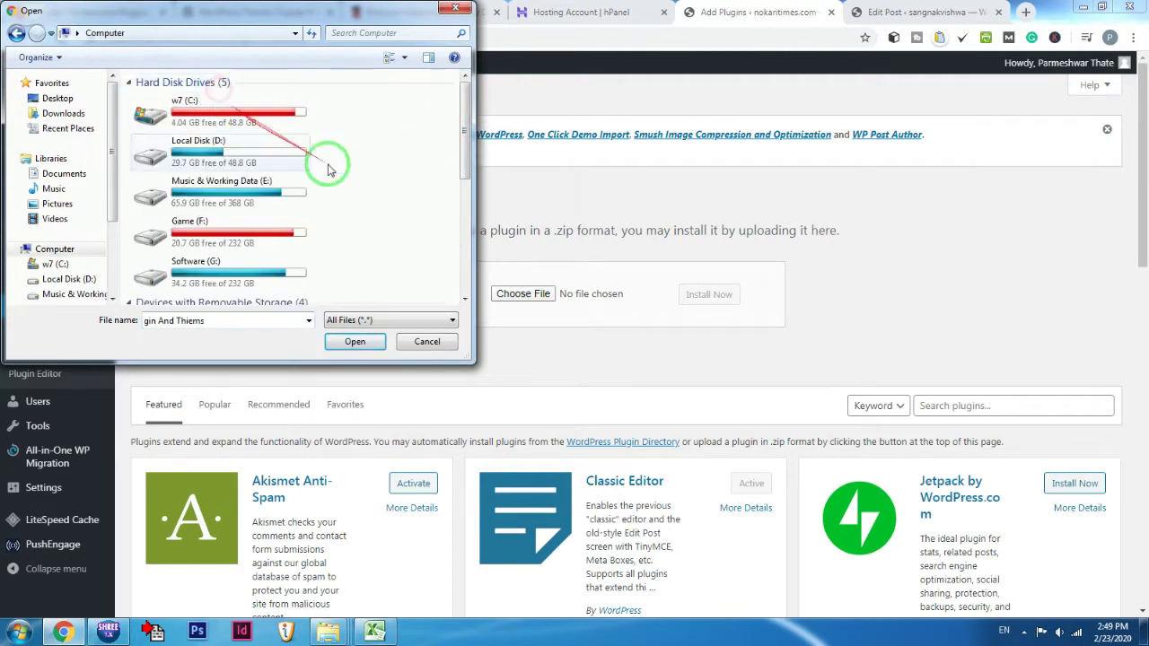
{"action": "left_click_drag", "start_coordinate": [462, 167], "coordinate": [462, 174]}
{"action": "double_click", "coordinate": [256, 190]}
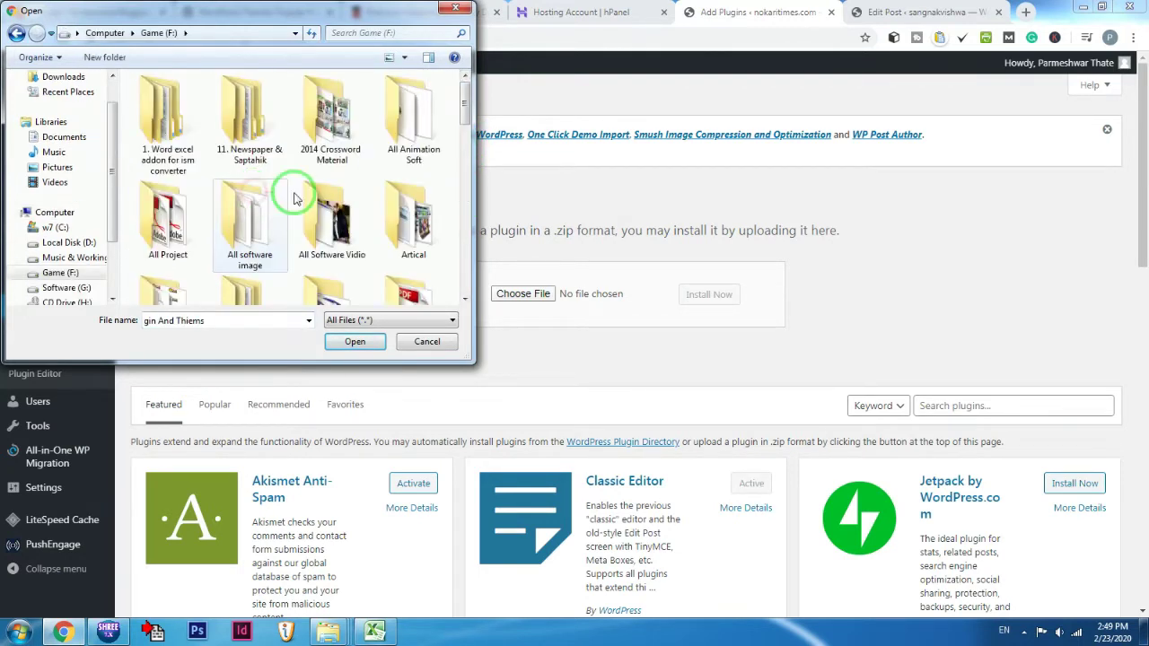
{"action": "left_click_drag", "start_coordinate": [464, 115], "coordinate": [469, 131]}
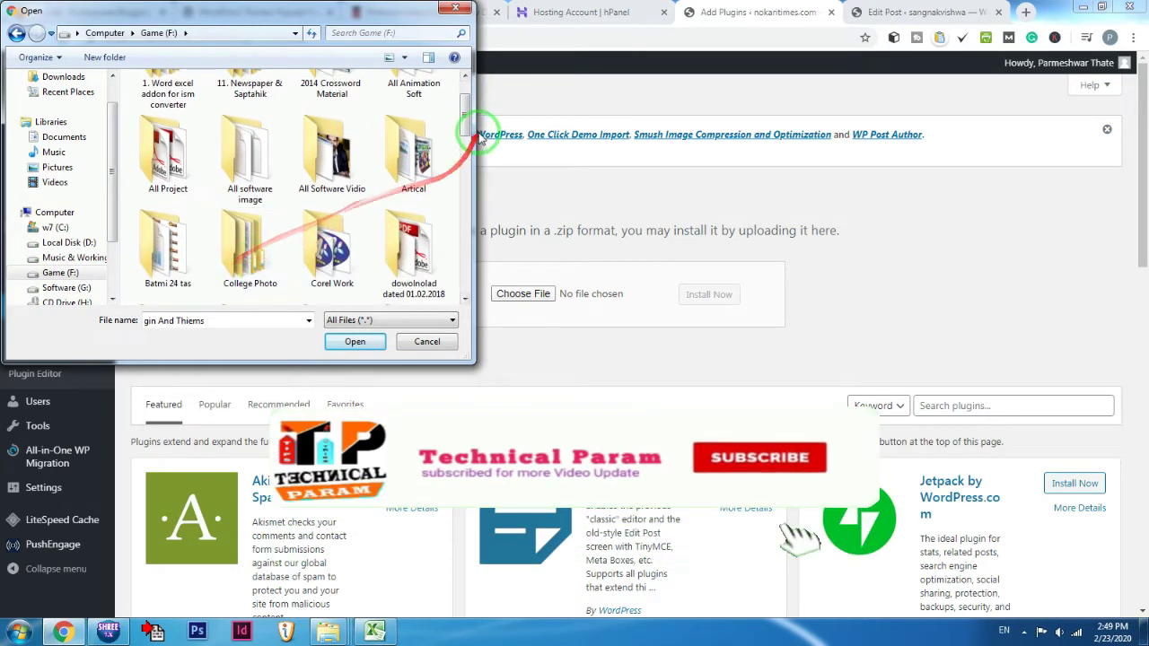
{"action": "left_click_drag", "start_coordinate": [467, 113], "coordinate": [467, 134]}
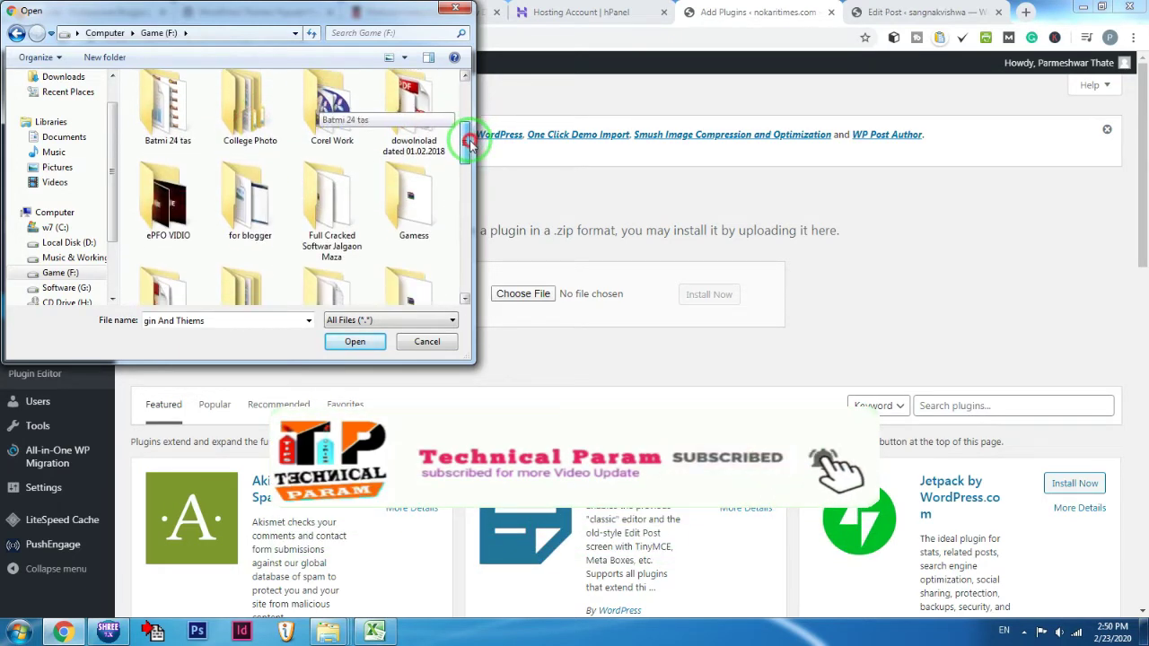
{"action": "double_click", "coordinate": [258, 199]}
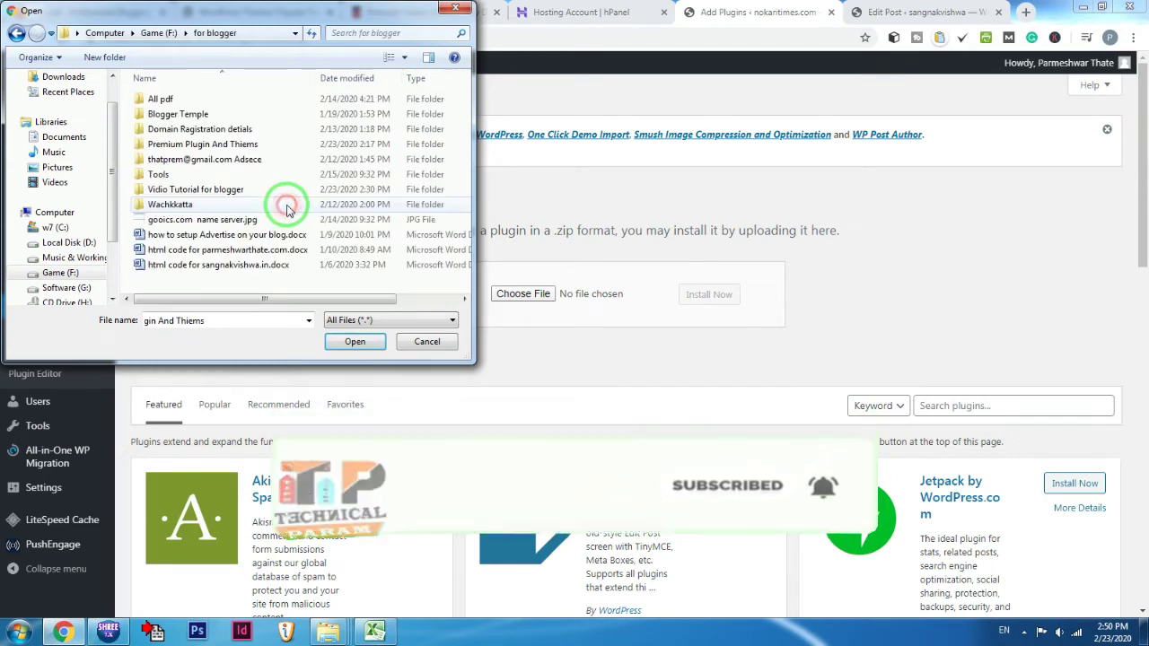
{"action": "double_click", "coordinate": [233, 145]}
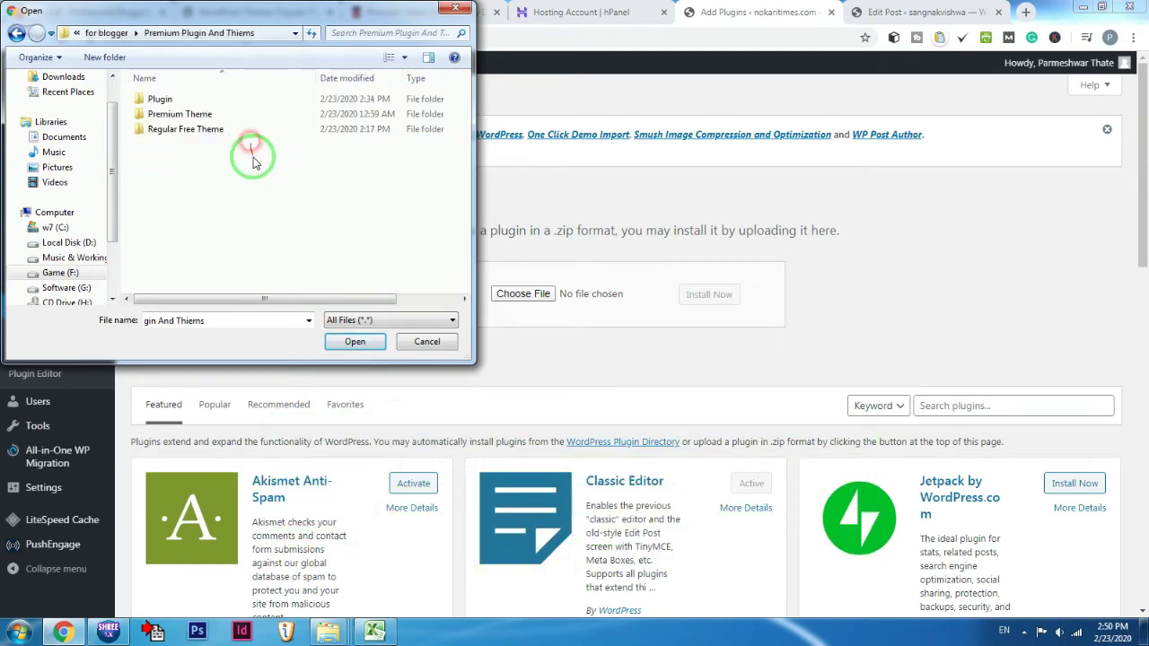
{"action": "double_click", "coordinate": [206, 98]}
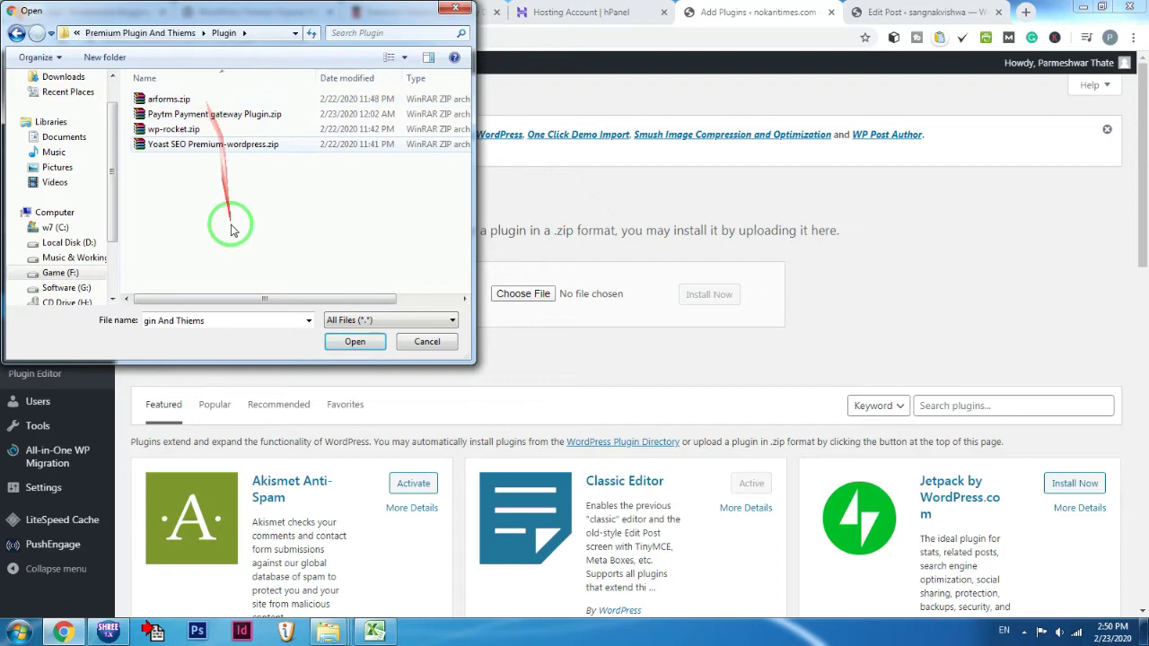
{"action": "left_click", "coordinate": [199, 145]}
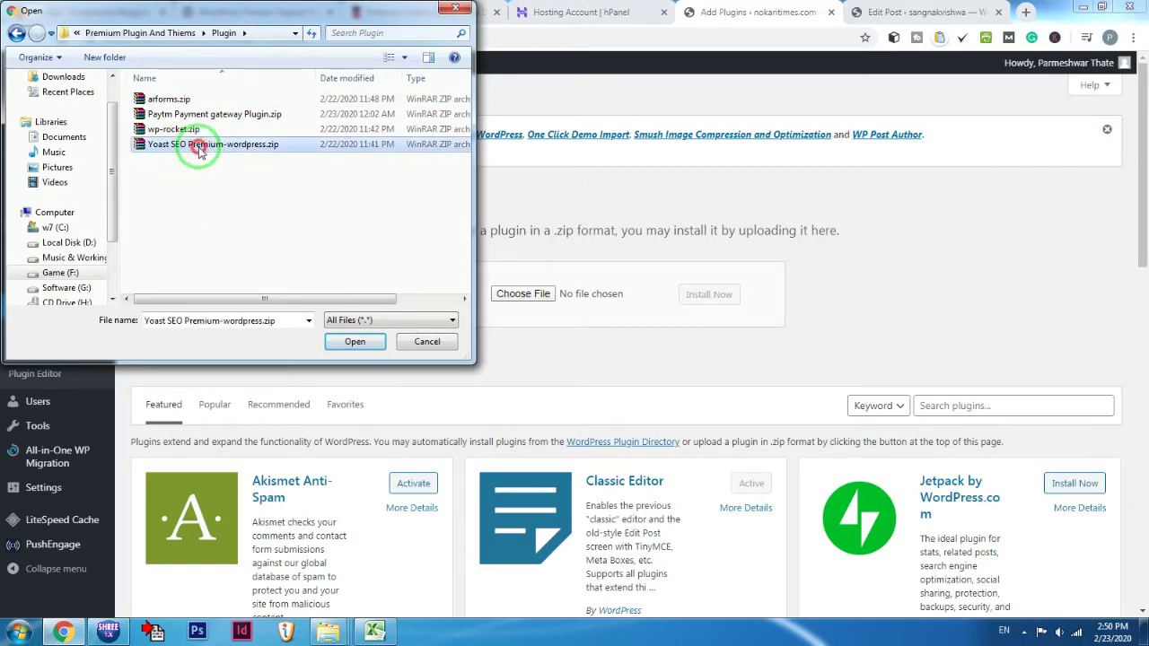
{"action": "left_click", "coordinate": [354, 341]}
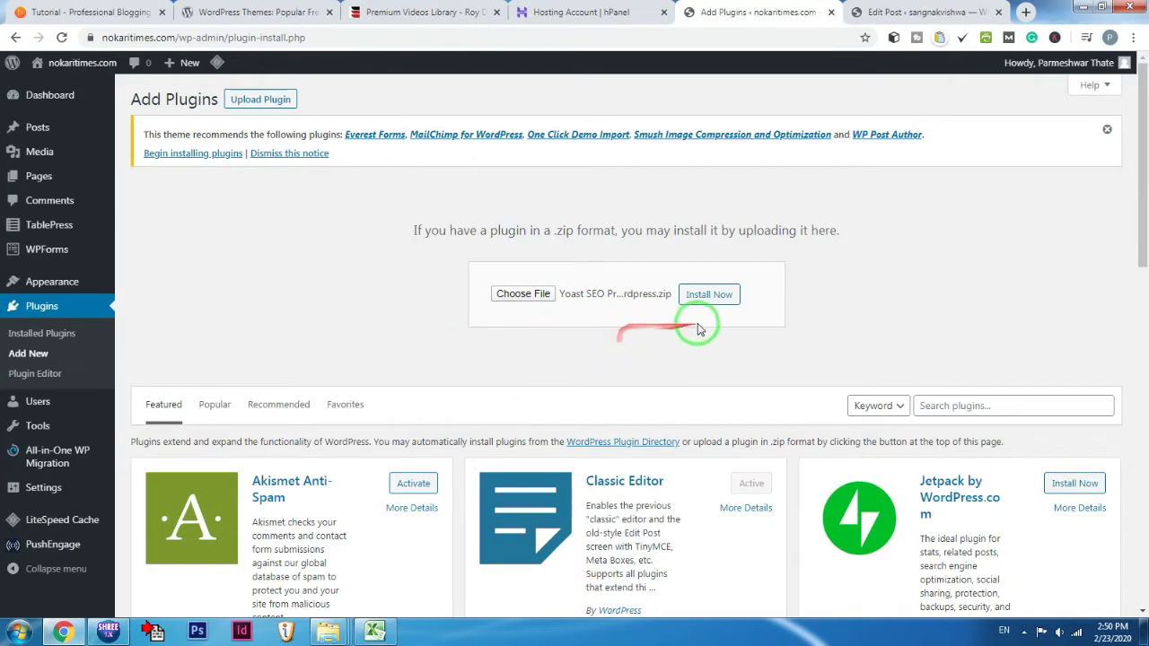
Step: Install the chosen Yoast SEO Premium zip, activate the plugin and check its entry in the installed plugins list
{"action": "left_click", "coordinate": [707, 295]}
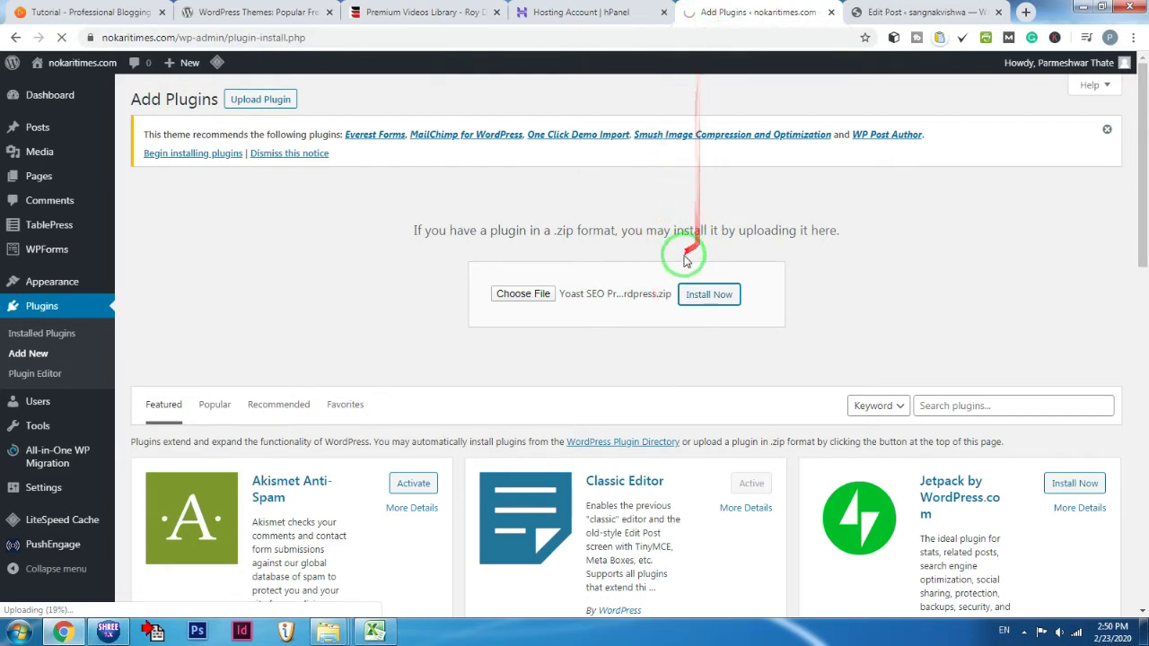
{"action": "left_click_drag", "start_coordinate": [669, 260], "coordinate": [474, 263]}
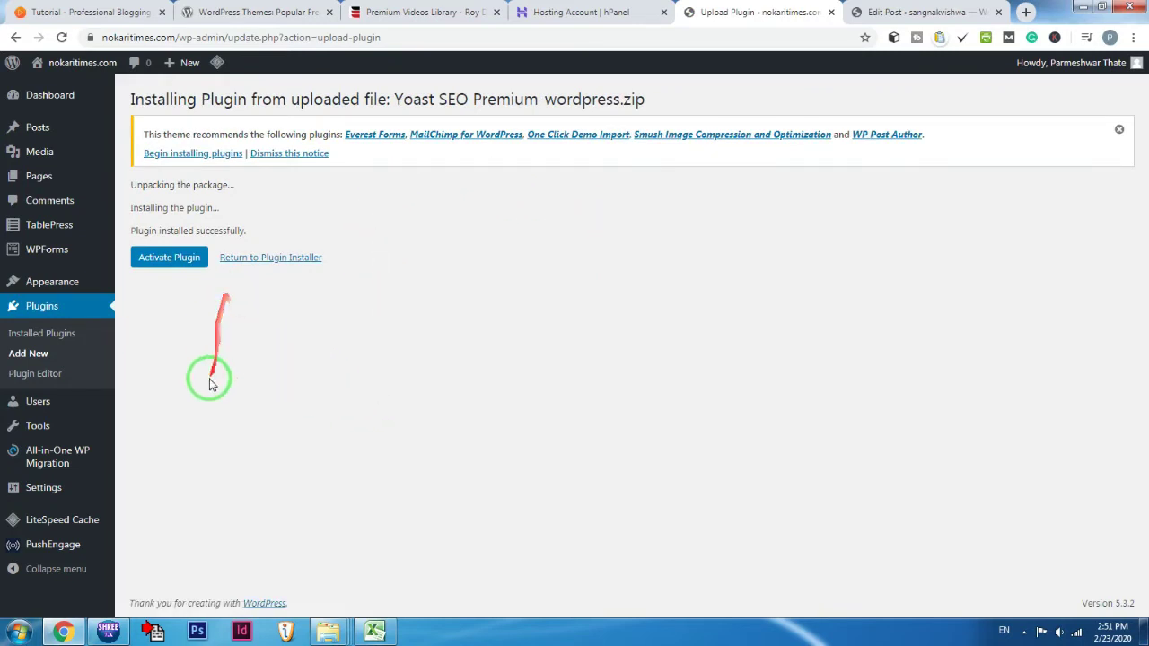
{"action": "left_click", "coordinate": [172, 261]}
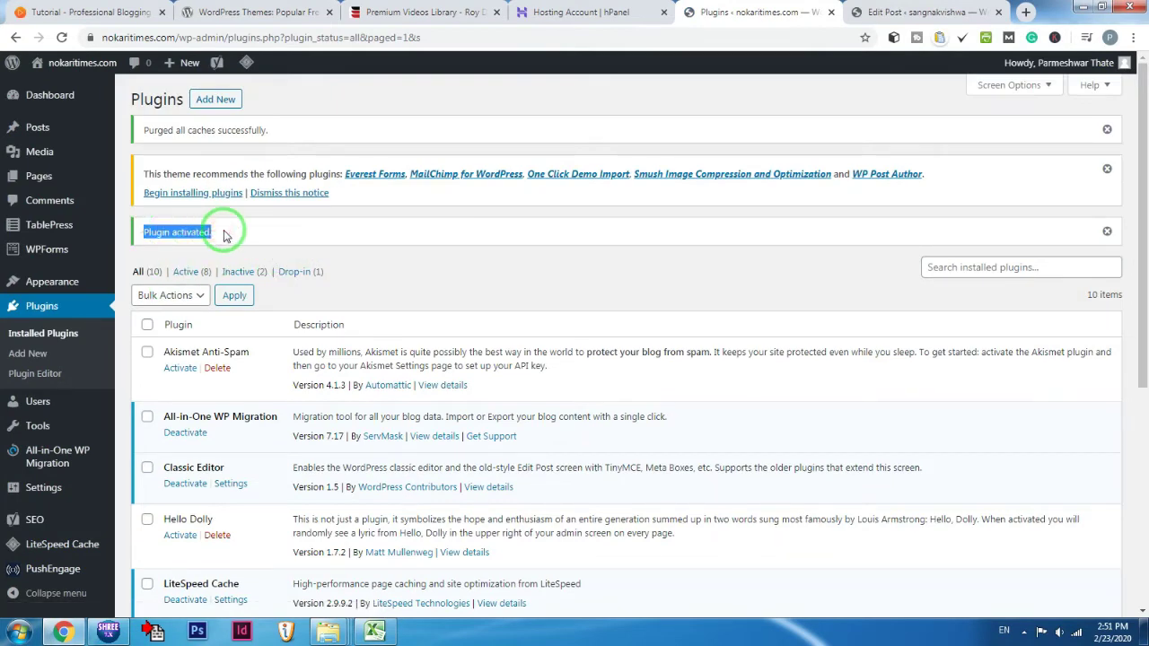
{"action": "scroll", "coordinate": [225, 231], "scroll_direction": "down", "scroll_amount": 5}
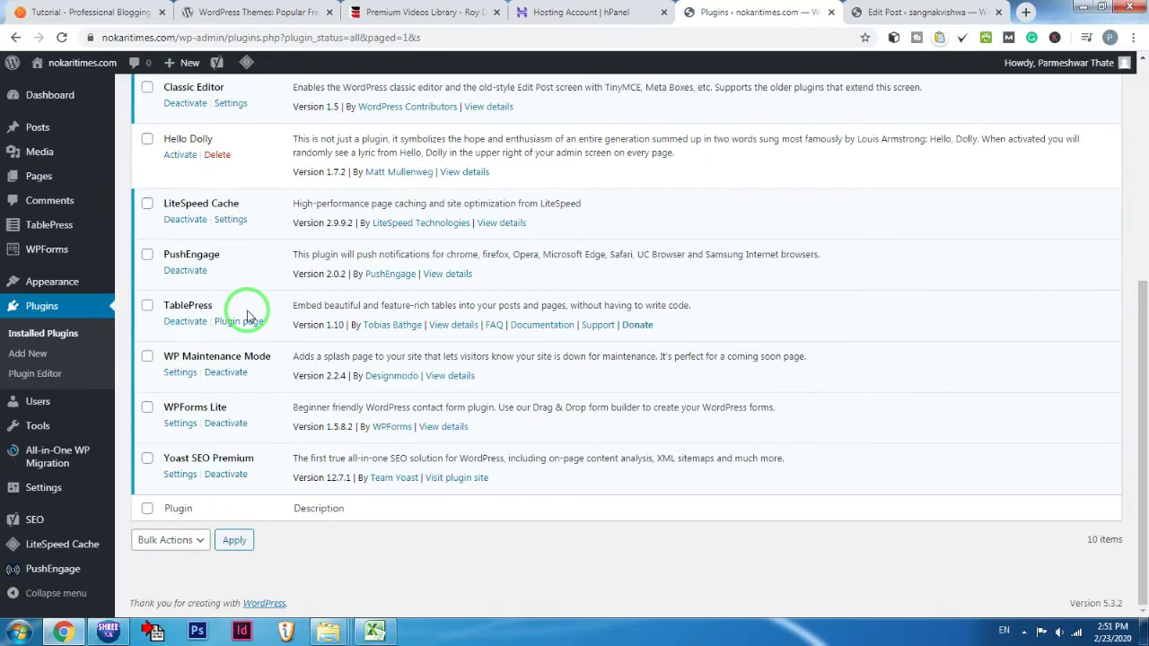
{"action": "left_click_drag", "start_coordinate": [205, 485], "coordinate": [328, 472]}
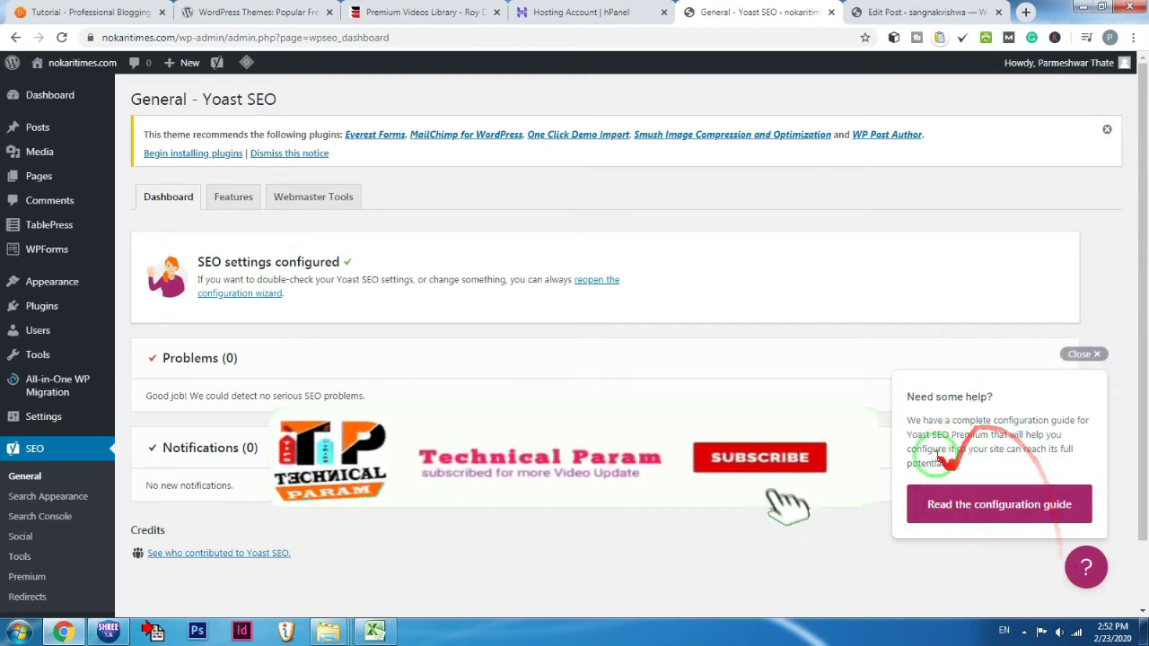
Step: Dismiss the dashboard's help popup, open the Yoast configuration wizard and accept Option A, site live and ready to be indexed
{"action": "left_click", "coordinate": [1083, 356]}
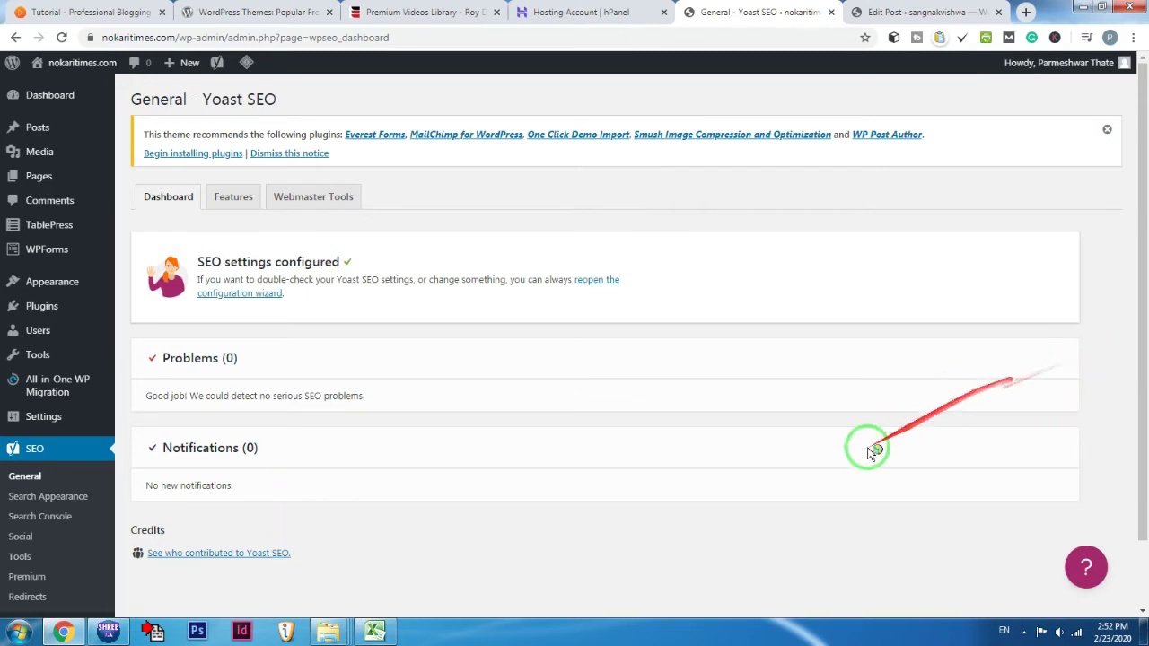
{"action": "left_click", "coordinate": [255, 294]}
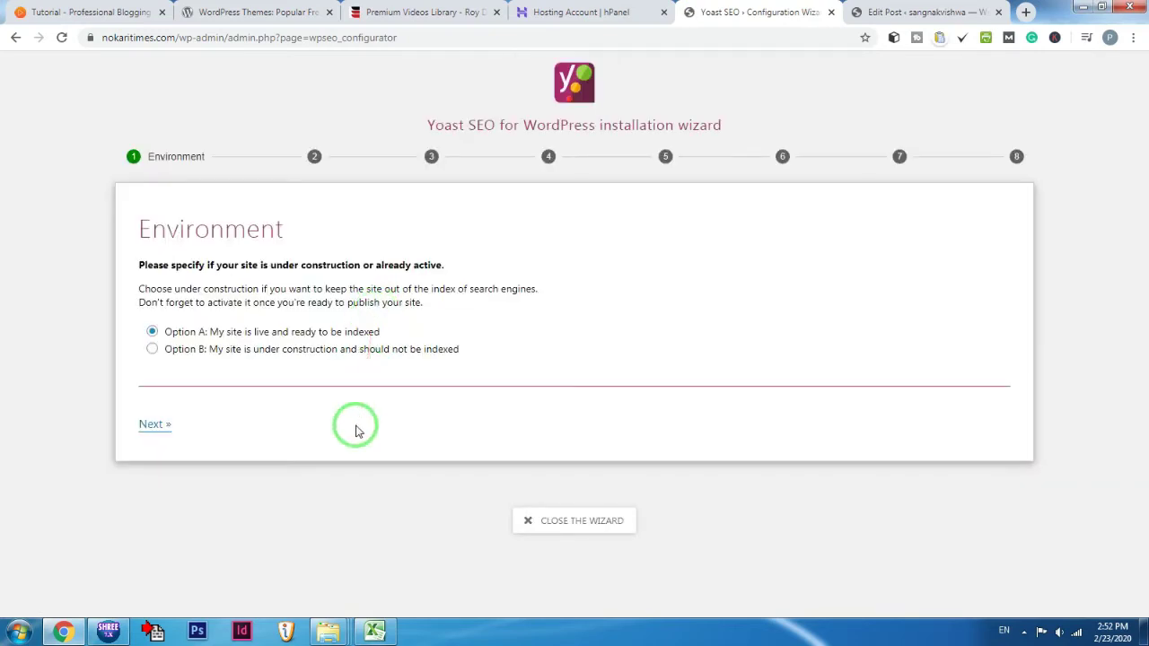
{"action": "double_click", "coordinate": [170, 234]}
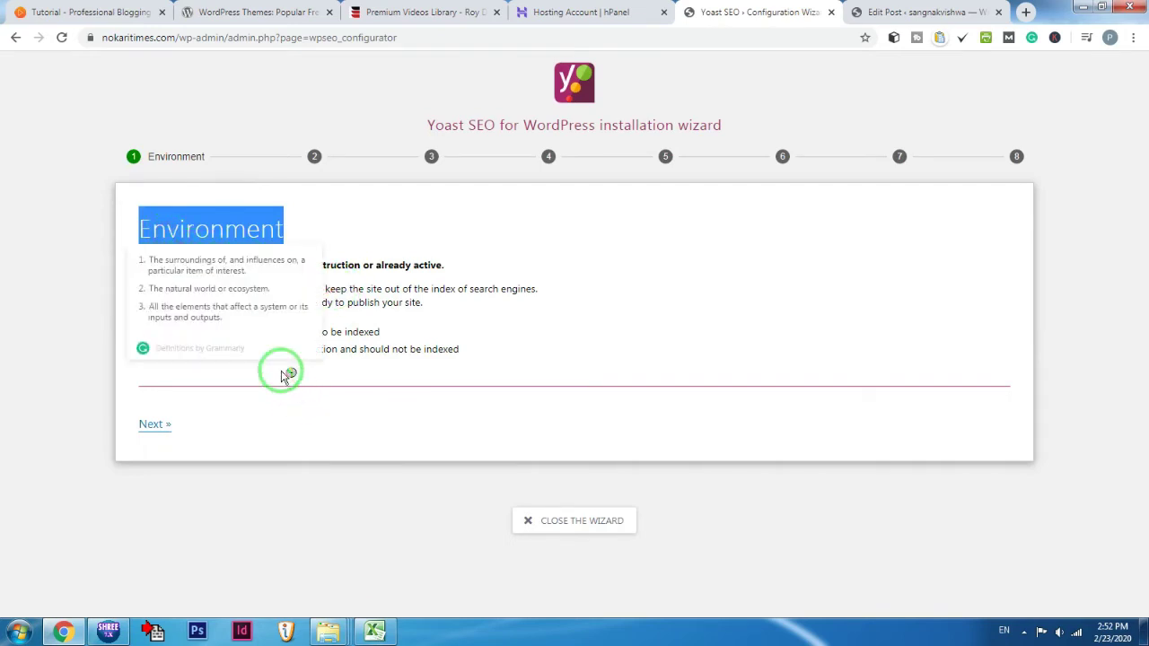
{"action": "left_click", "coordinate": [451, 314]}
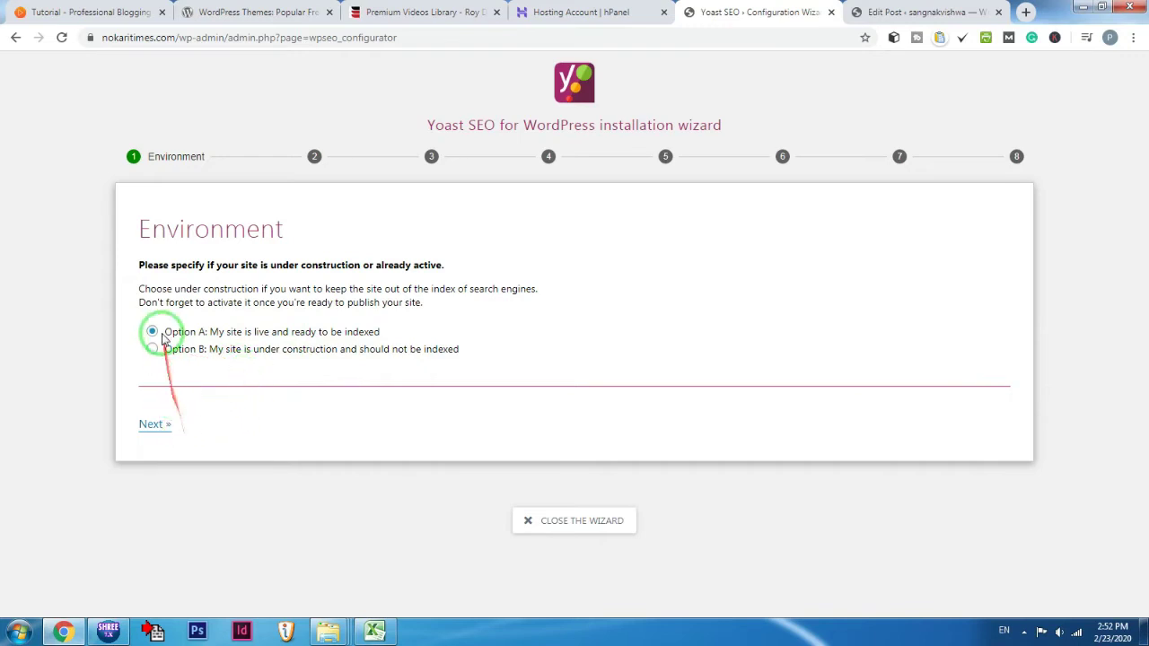
{"action": "left_click", "coordinate": [157, 425]}
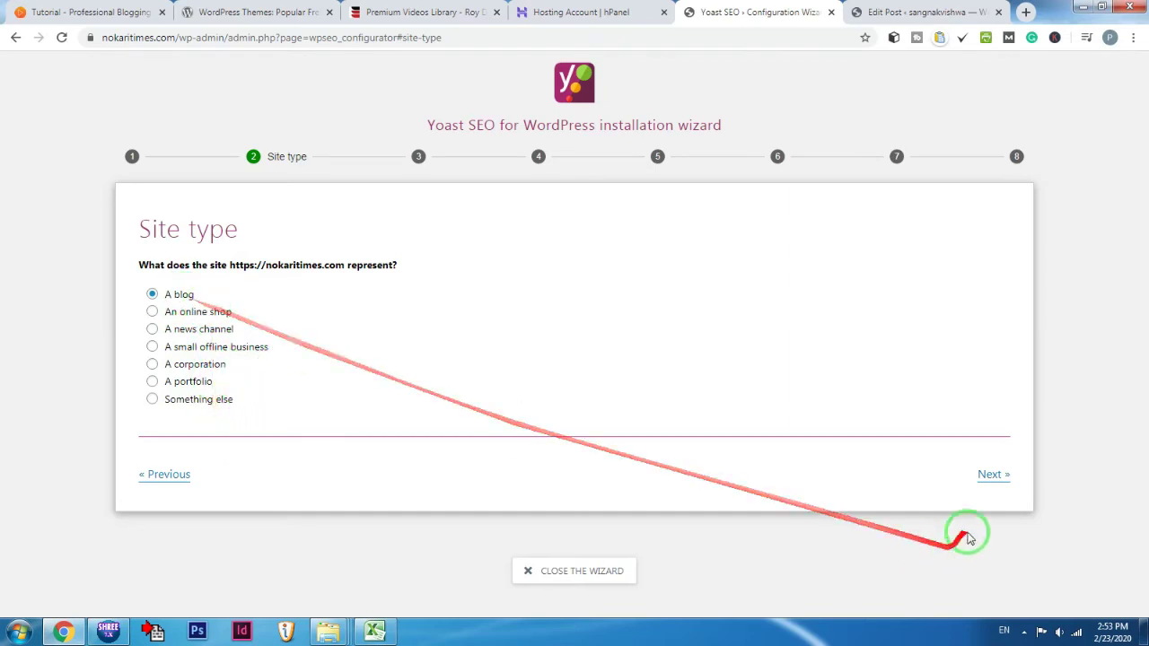
Step: Accept "A blog" as the site type and set the site to represent a Person in the configuration wizard
{"action": "left_click", "coordinate": [993, 476]}
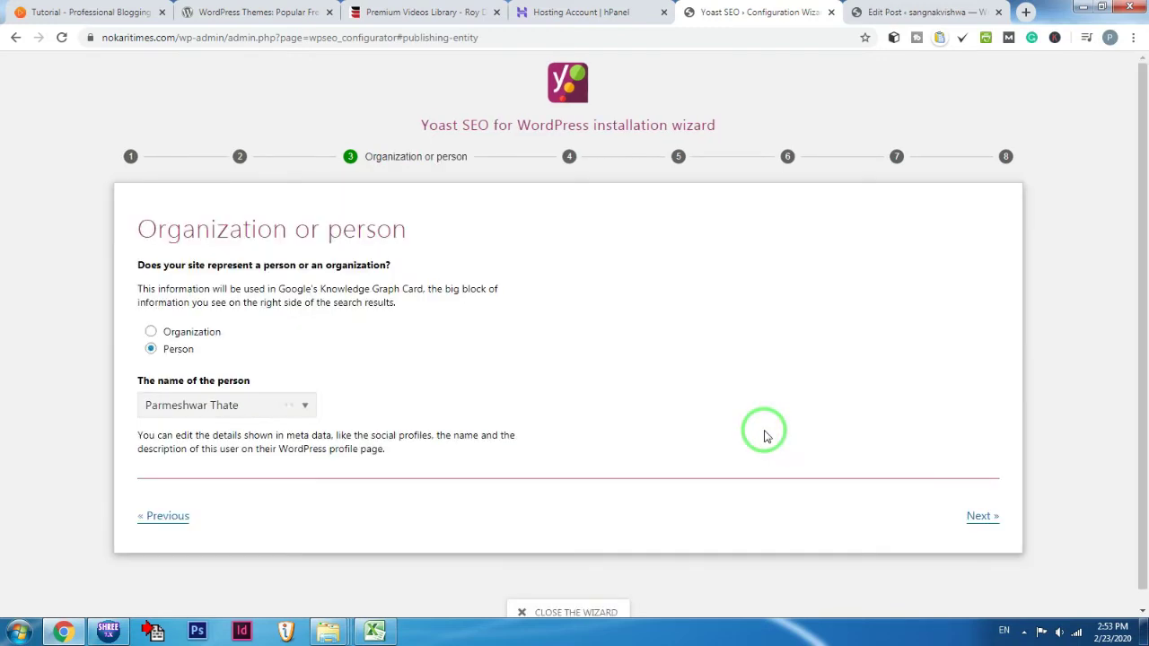
{"action": "left_click", "coordinate": [213, 338]}
{"action": "left_click", "coordinate": [174, 350]}
{"action": "left_click", "coordinate": [178, 350]}
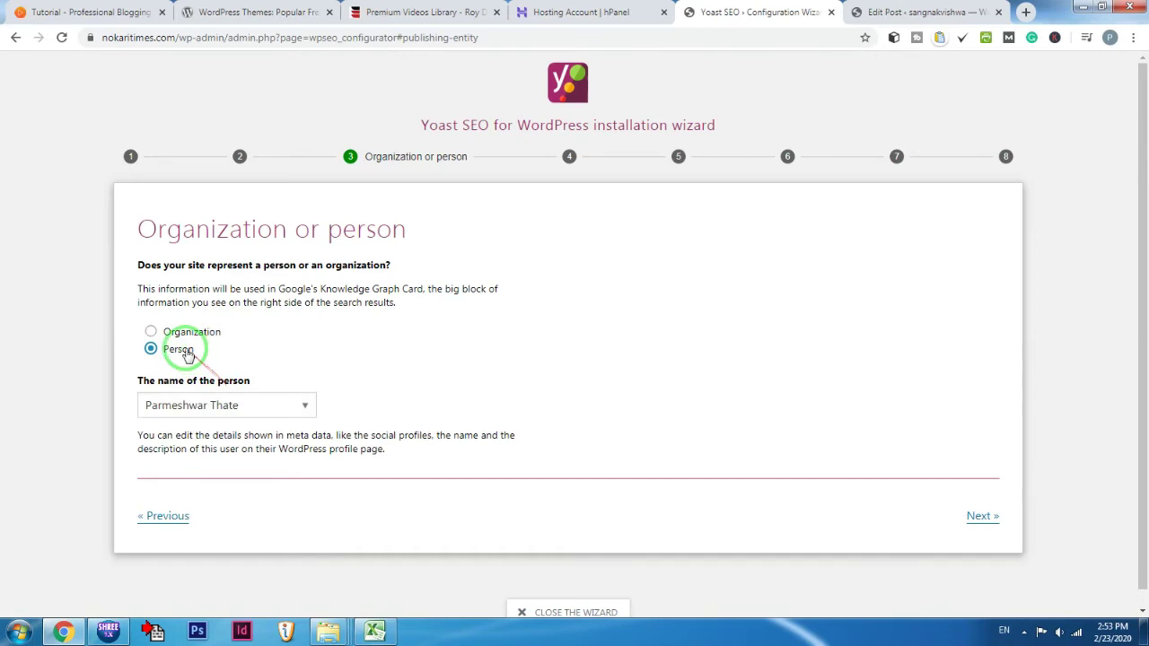
Step: Select the site owner's name as the represented person and accept Yes for showing both Posts and Pages in search results
{"action": "left_click", "coordinate": [312, 405]}
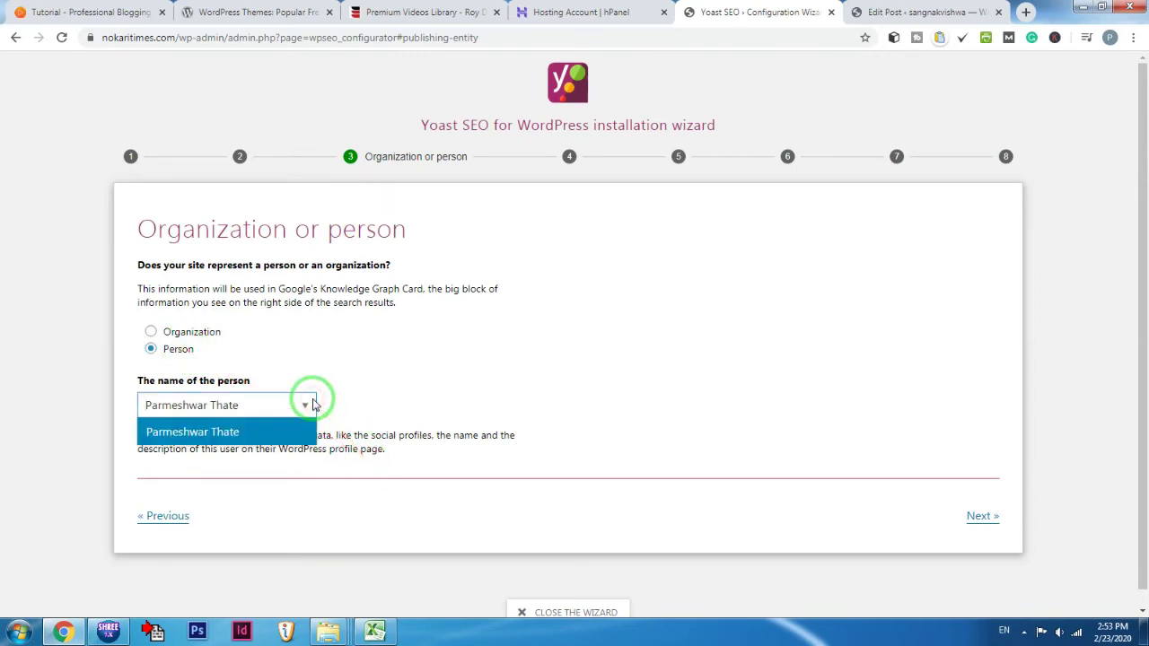
{"action": "left_click", "coordinate": [231, 432]}
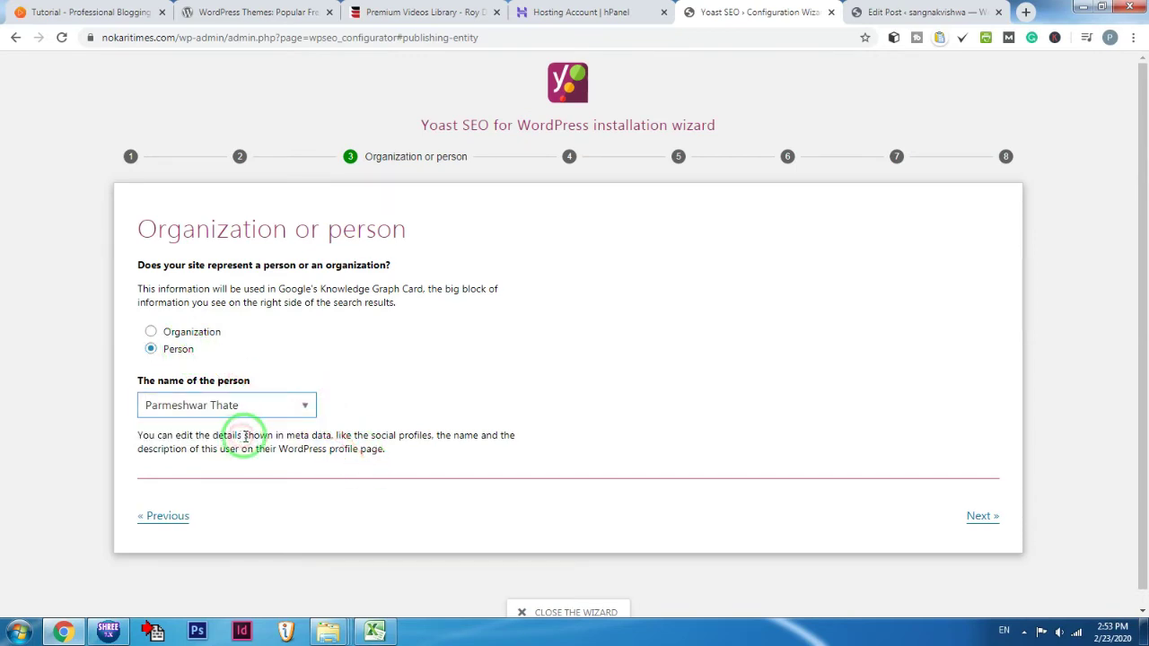
{"action": "left_click", "coordinate": [989, 519]}
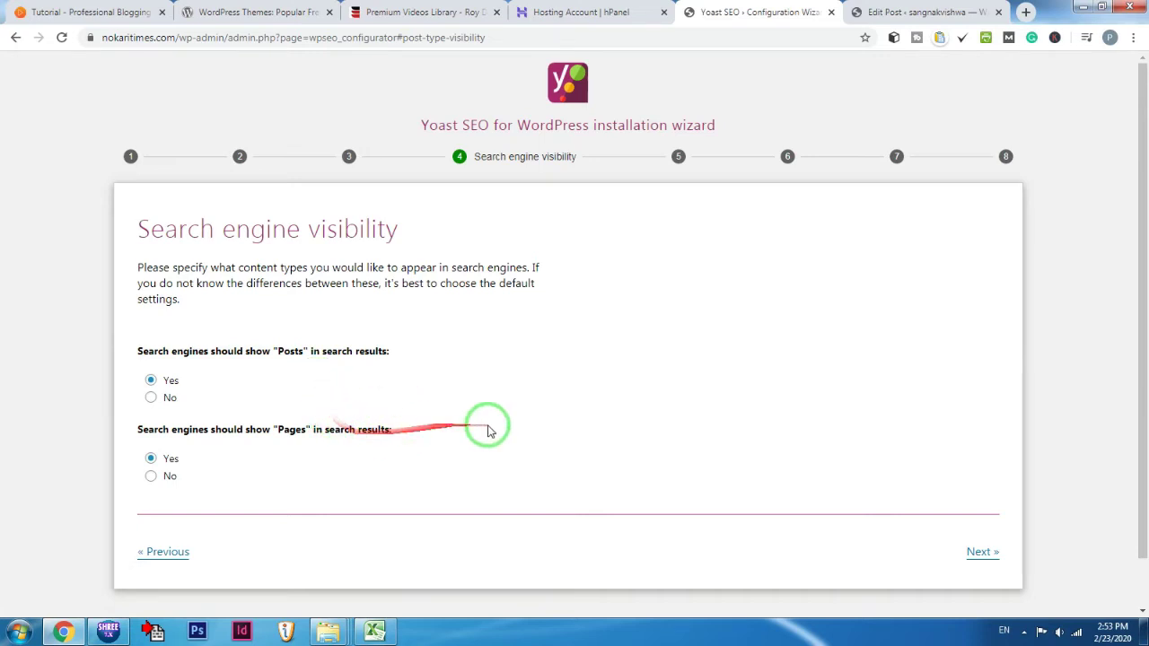
{"action": "left_click", "coordinate": [983, 551]}
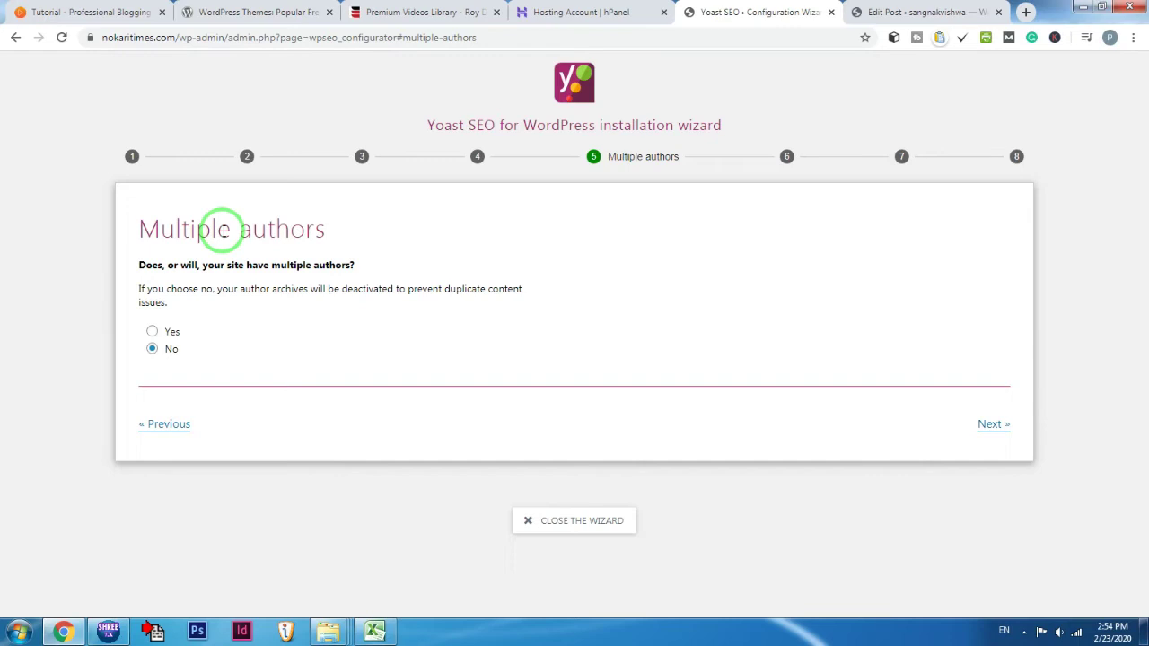
Step: Set multiple authors to No and accept nokaritimes.com as the website name with the hyphen as title separator
{"action": "left_click", "coordinate": [152, 331]}
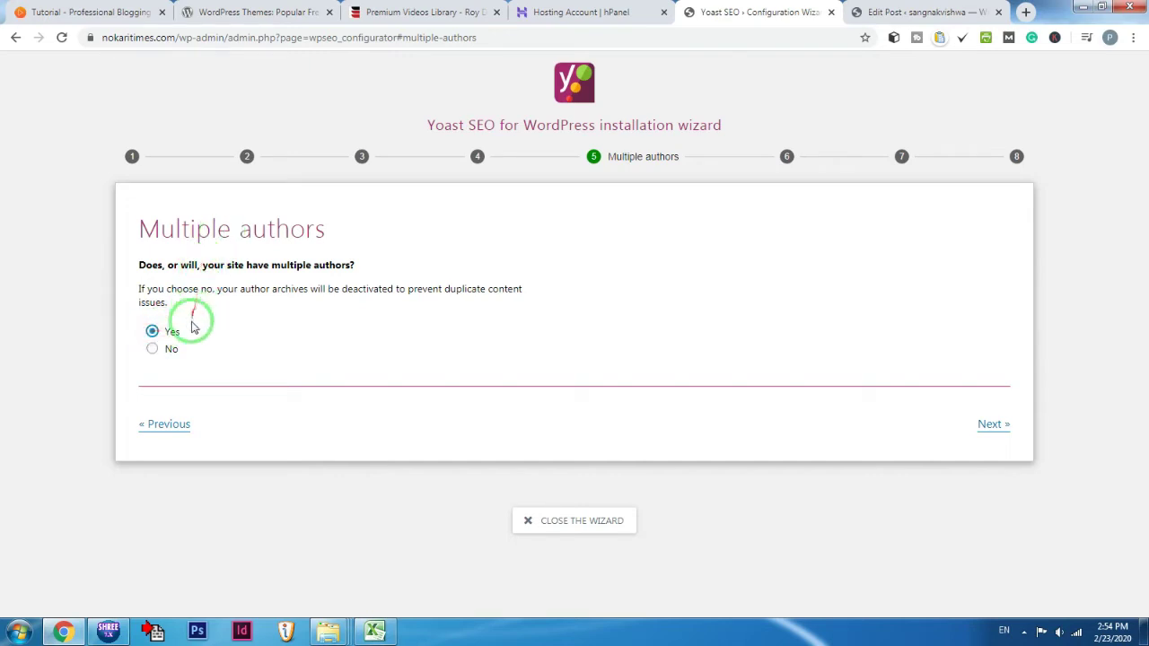
{"action": "left_click", "coordinate": [153, 349]}
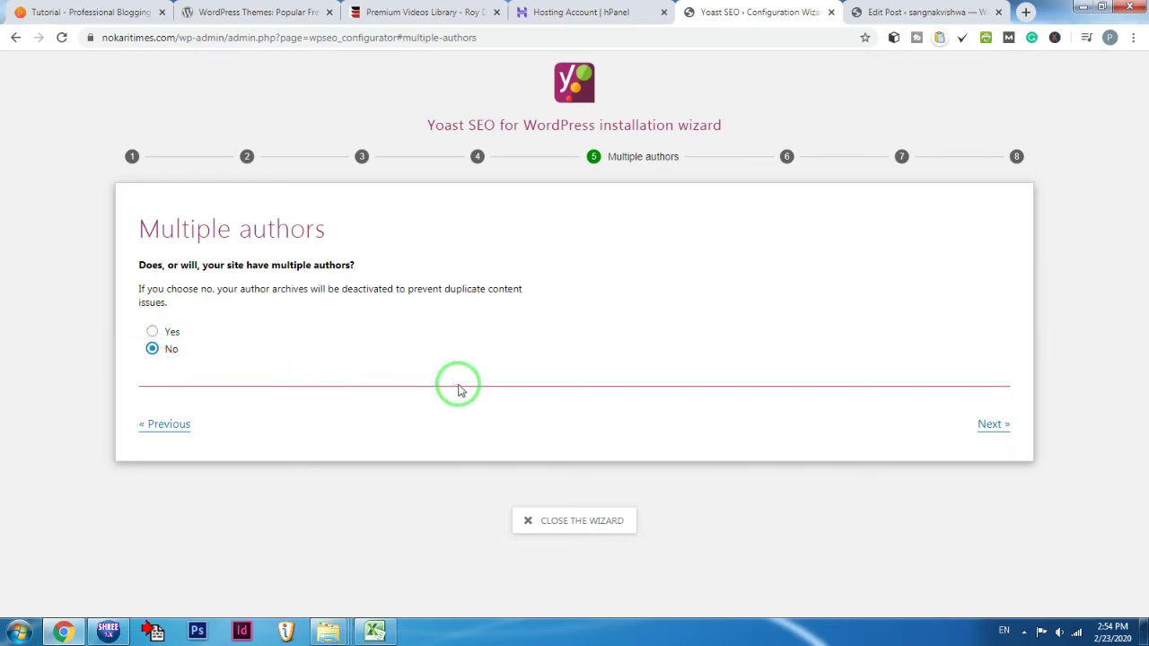
{"action": "left_click", "coordinate": [990, 426]}
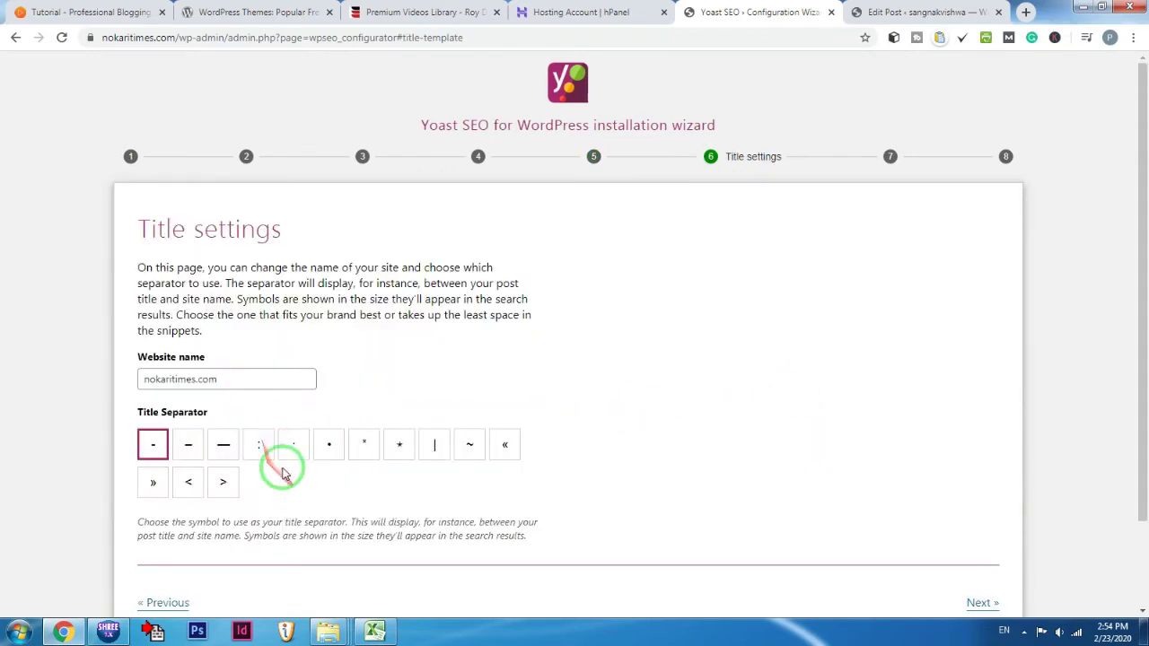
{"action": "scroll", "coordinate": [184, 444], "scroll_direction": "down", "scroll_amount": 1}
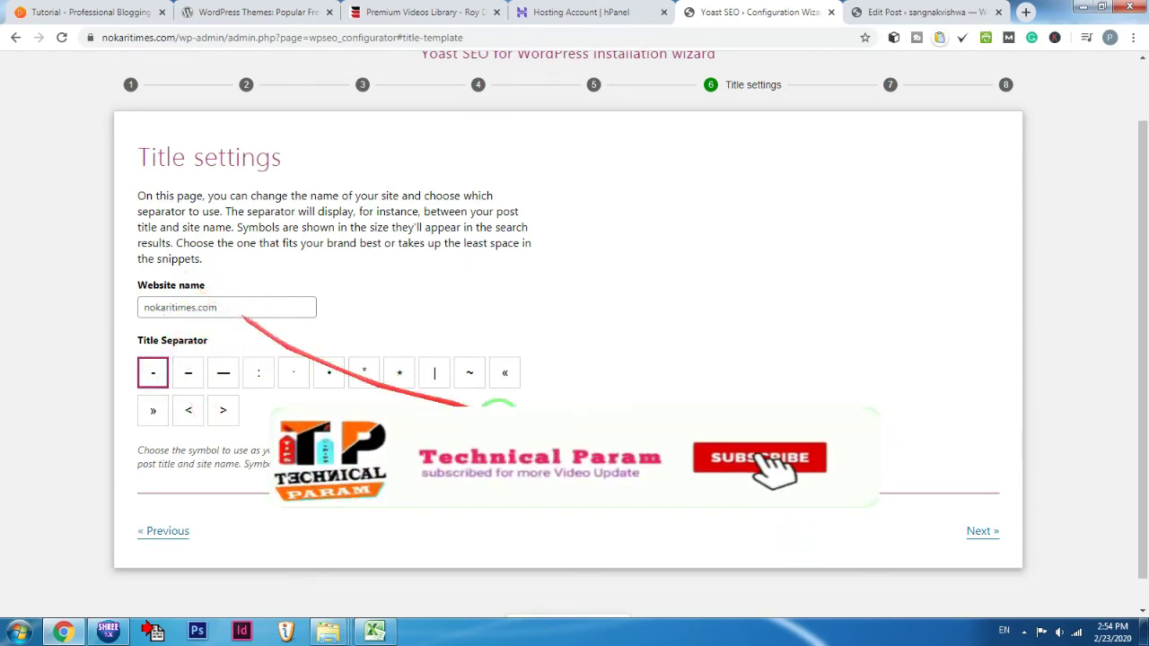
{"action": "left_click", "coordinate": [977, 532]}
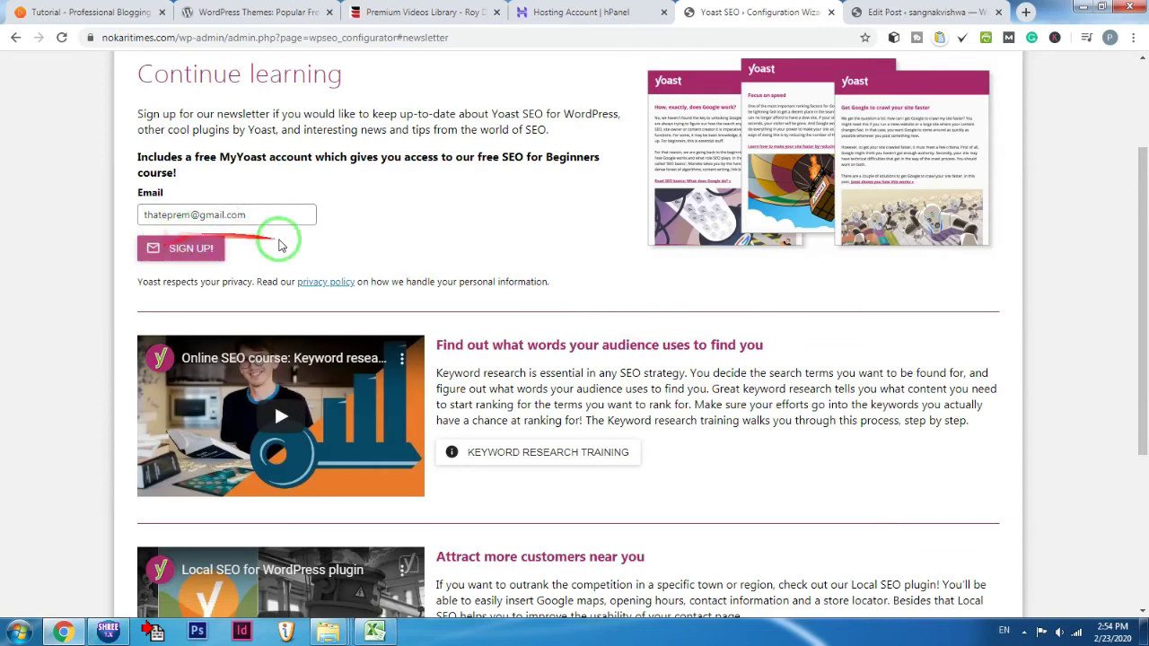
Step: Continue past the newsletter sign-up page and close the configuration wizard from its success page
{"action": "left_click", "coordinate": [160, 253]}
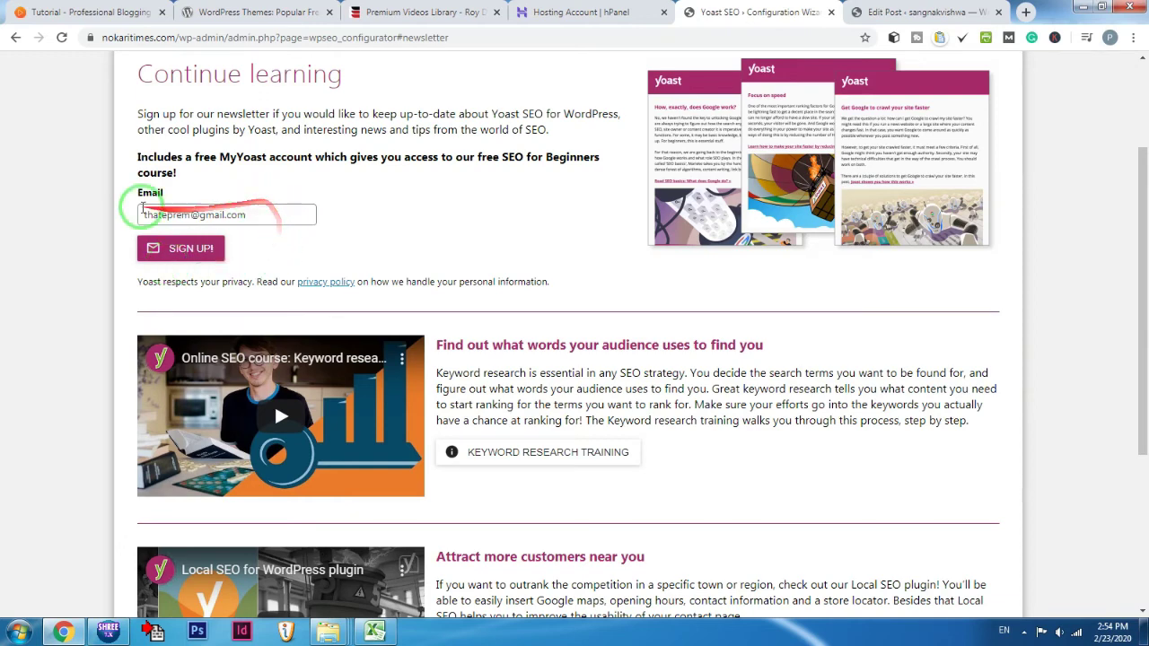
{"action": "scroll", "coordinate": [584, 325], "scroll_direction": "down", "scroll_amount": 3}
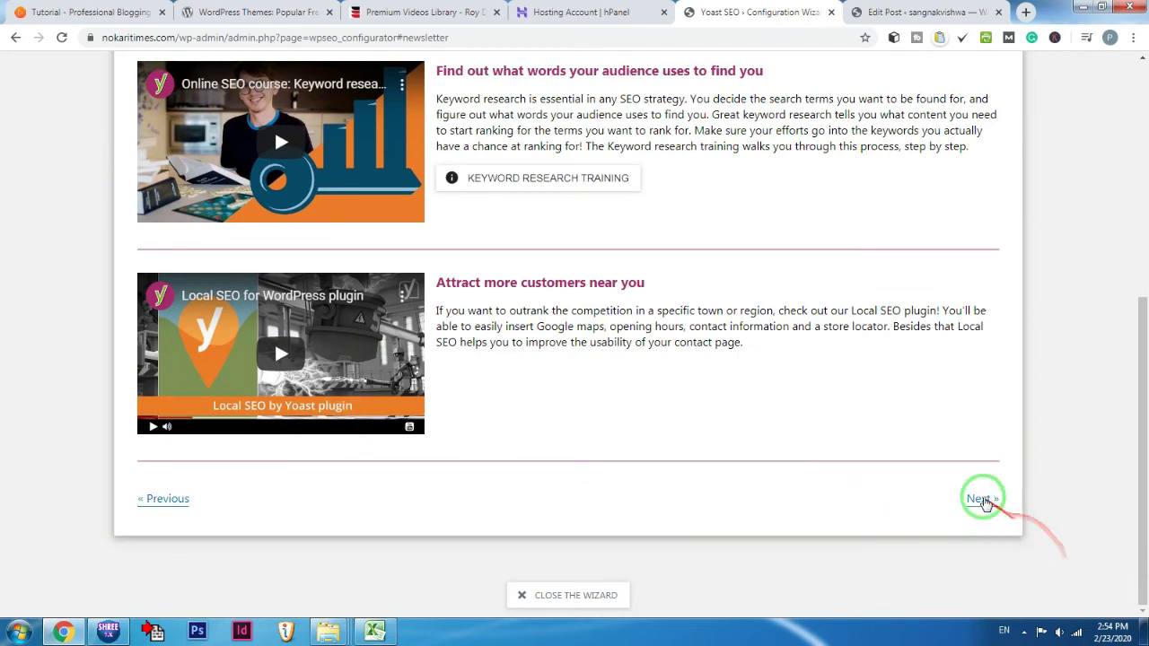
{"action": "left_click", "coordinate": [982, 499]}
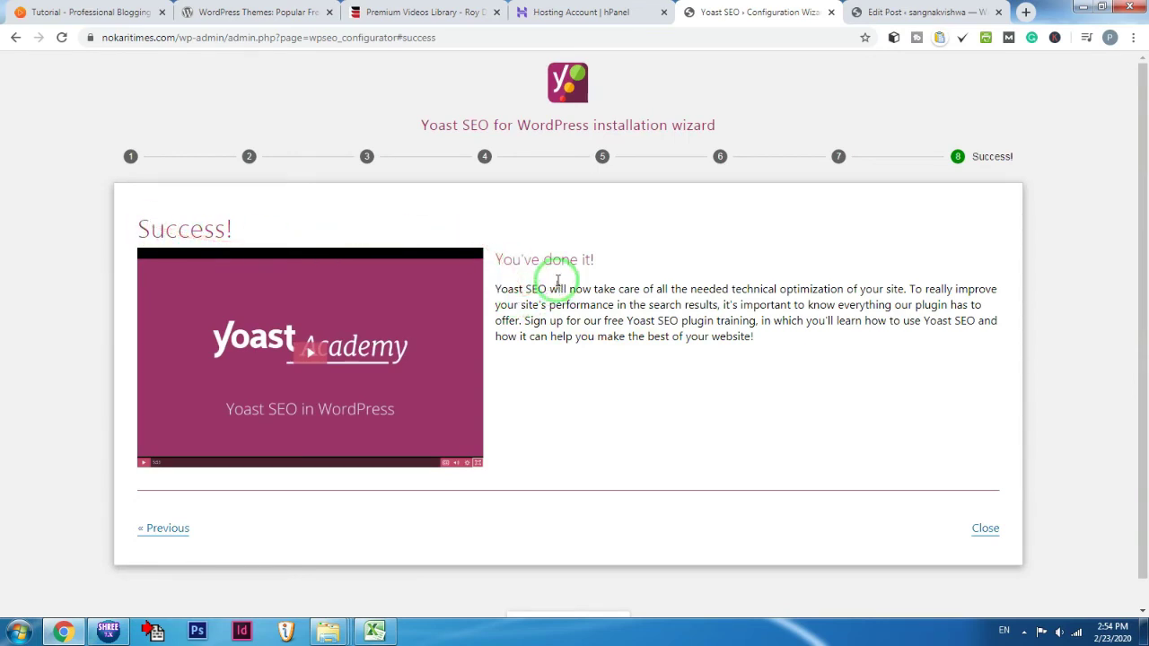
{"action": "left_click", "coordinate": [985, 531]}
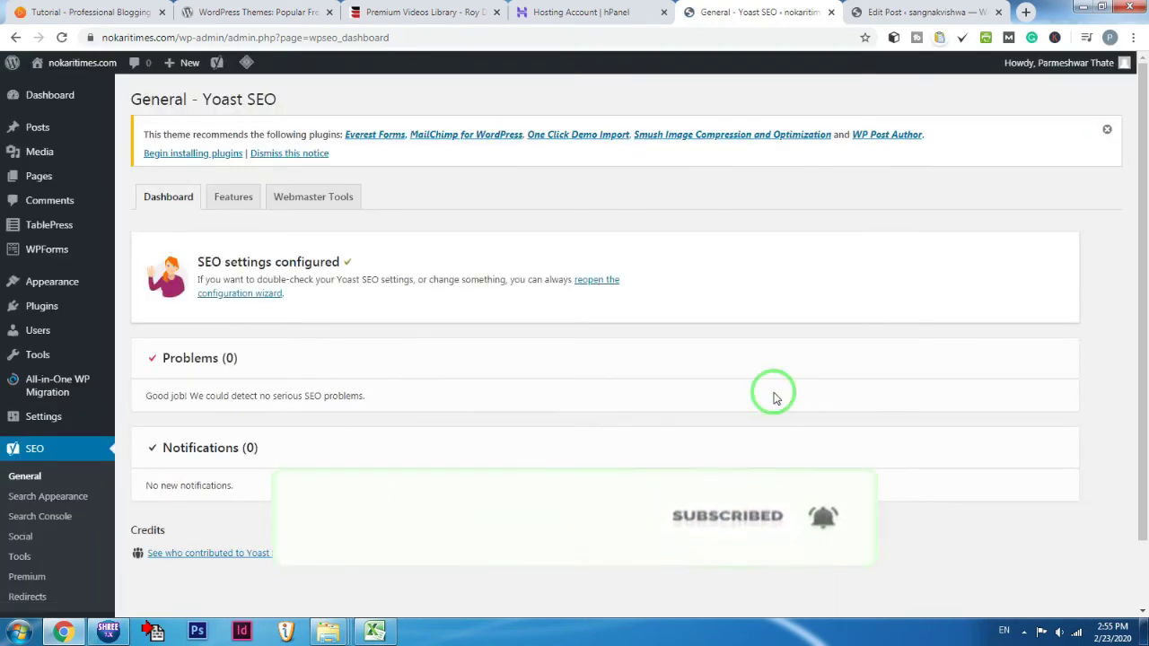
{"action": "left_click_drag", "start_coordinate": [618, 338], "coordinate": [599, 207]}
{"action": "scroll", "coordinate": [641, 431], "scroll_direction": "down", "scroll_amount": 1}
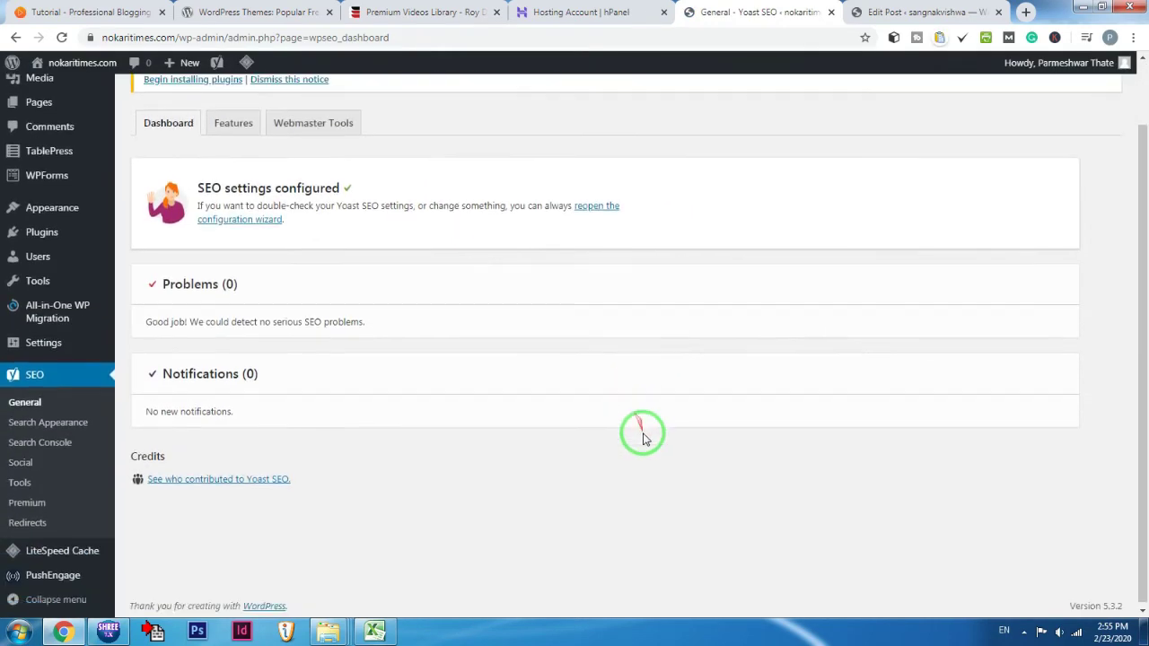
{"action": "scroll", "coordinate": [448, 352], "scroll_direction": "up", "scroll_amount": 1}
{"action": "mouse_move", "coordinate": [426, 337]}
{"action": "left_mouse_down"}
{"action": "mouse_move", "coordinate": [206, 269]}
{"action": "mouse_move", "coordinate": [46, 51]}
{"action": "mouse_move", "coordinate": [116, 30]}
{"action": "mouse_move", "coordinate": [167, 40]}
{"action": "mouse_move", "coordinate": [178, 299]}
{"action": "left_mouse_up"}
Step: Open the list of all posts, close the old Edit Post browser tab and open the post ठाणे महानगरपालिका भरती for editing
{"action": "mouse_move", "coordinate": [49, 182]}
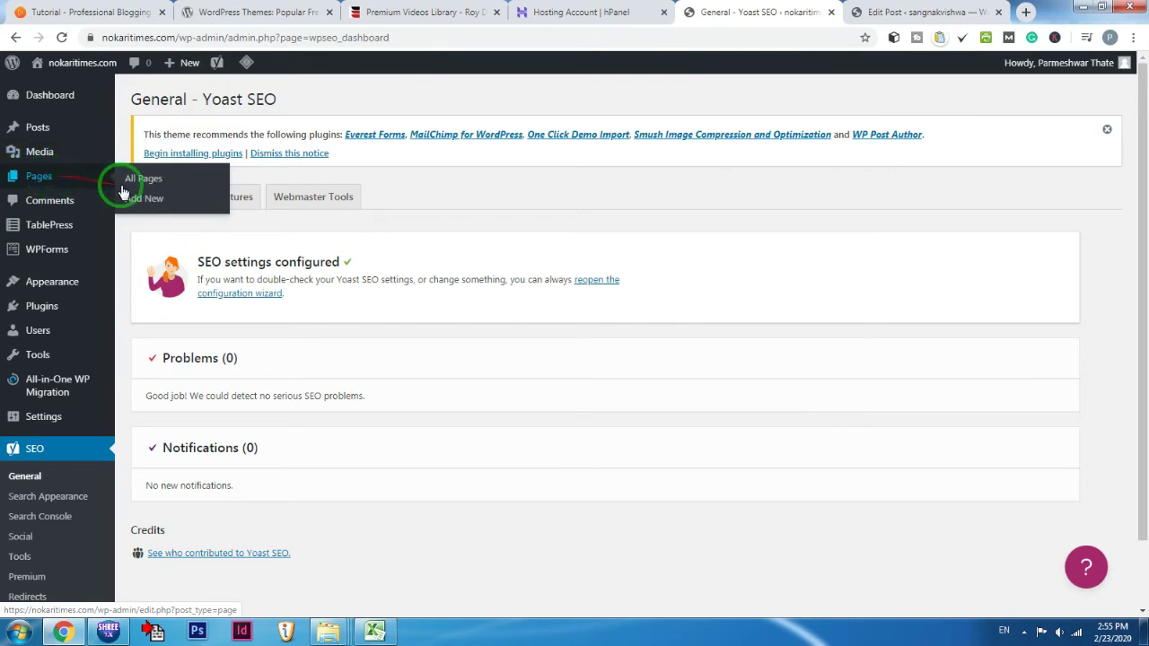
{"action": "mouse_move", "coordinate": [49, 132]}
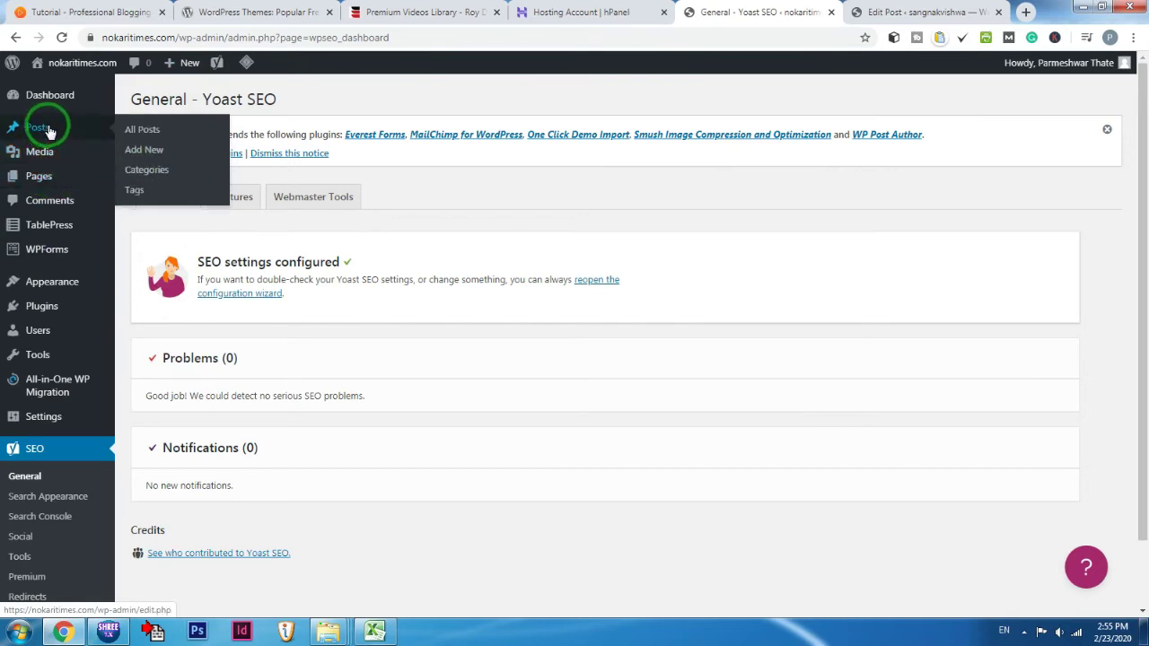
{"action": "left_click", "coordinate": [139, 133]}
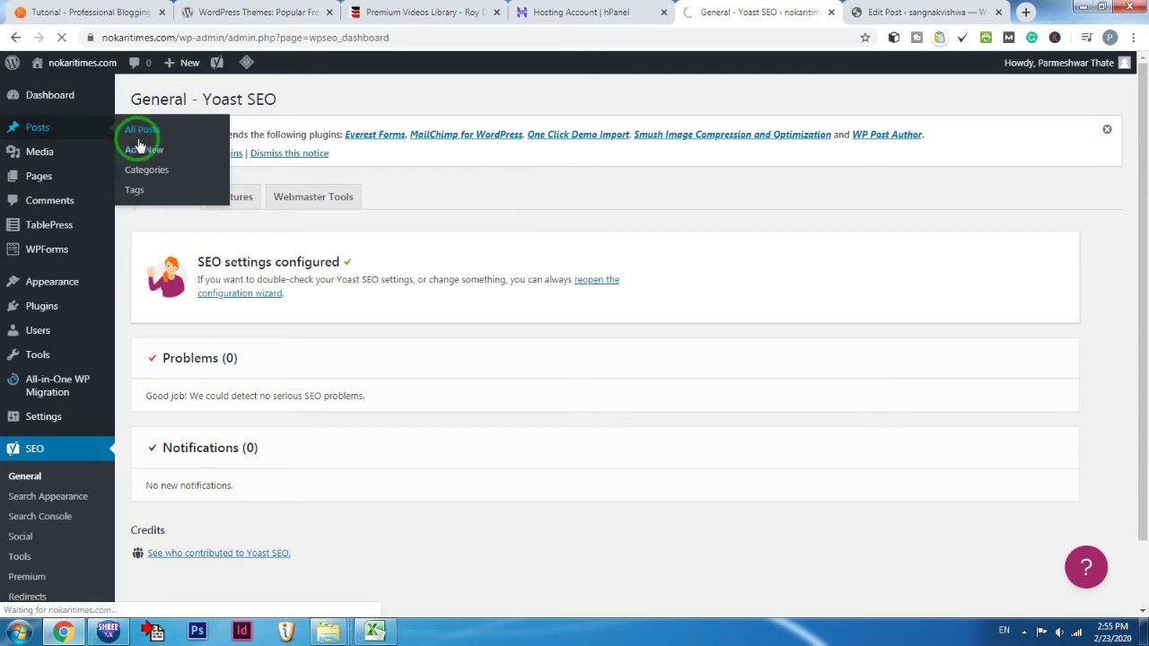
{"action": "left_click", "coordinate": [999, 13]}
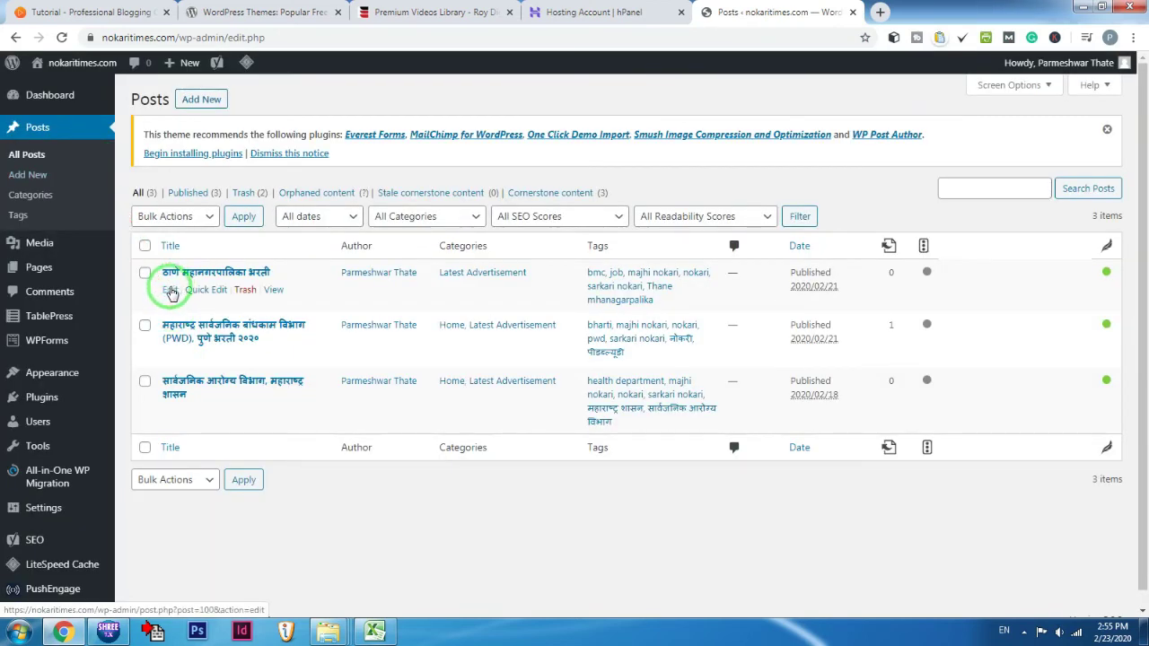
{"action": "left_click", "coordinate": [169, 292]}
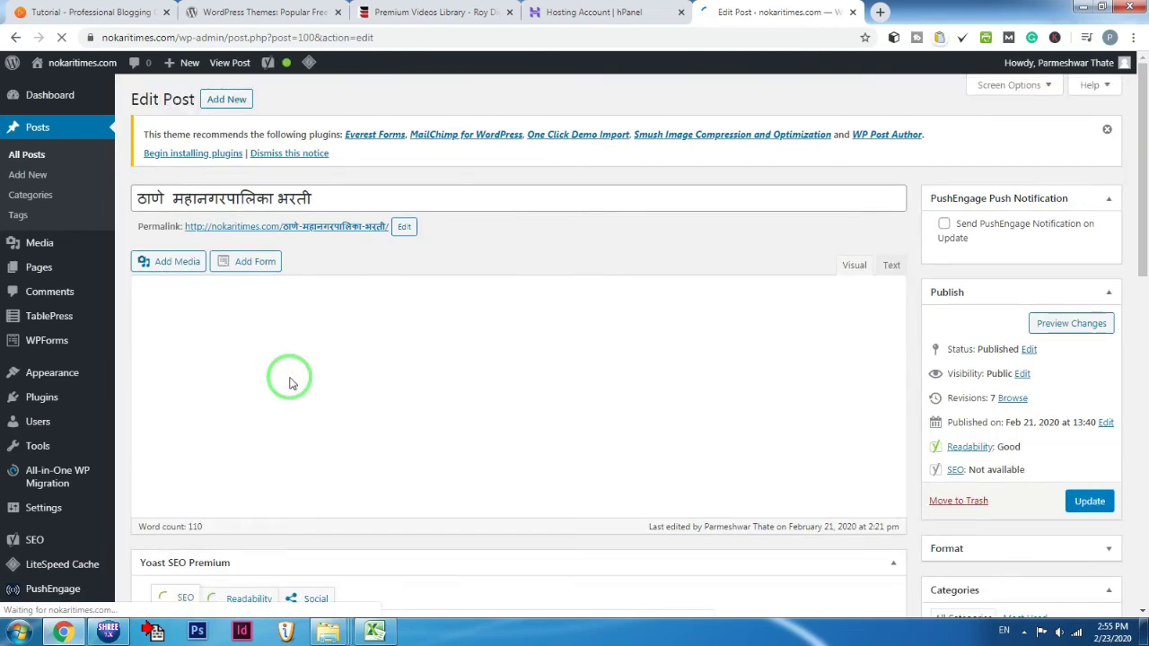
Step: Examine the post's readability and SEO status and the Readability analysis results in its Yoast SEO Premium box
{"action": "scroll", "coordinate": [849, 461], "scroll_direction": "down", "scroll_amount": 3}
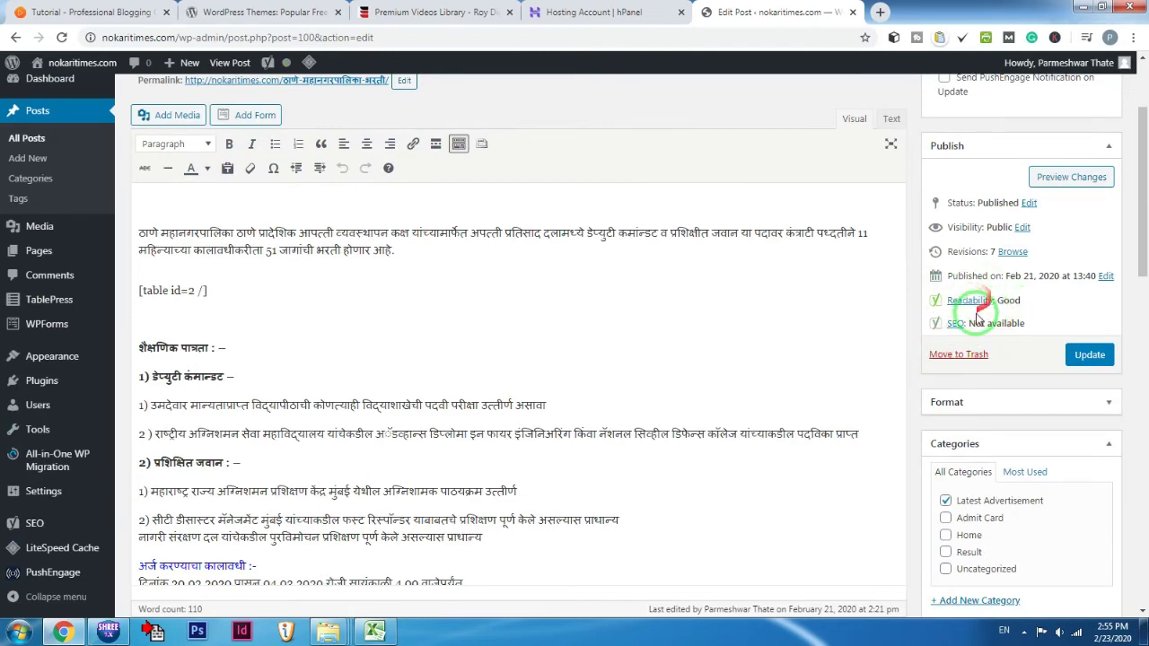
{"action": "scroll", "coordinate": [959, 286], "scroll_direction": "down", "scroll_amount": 1}
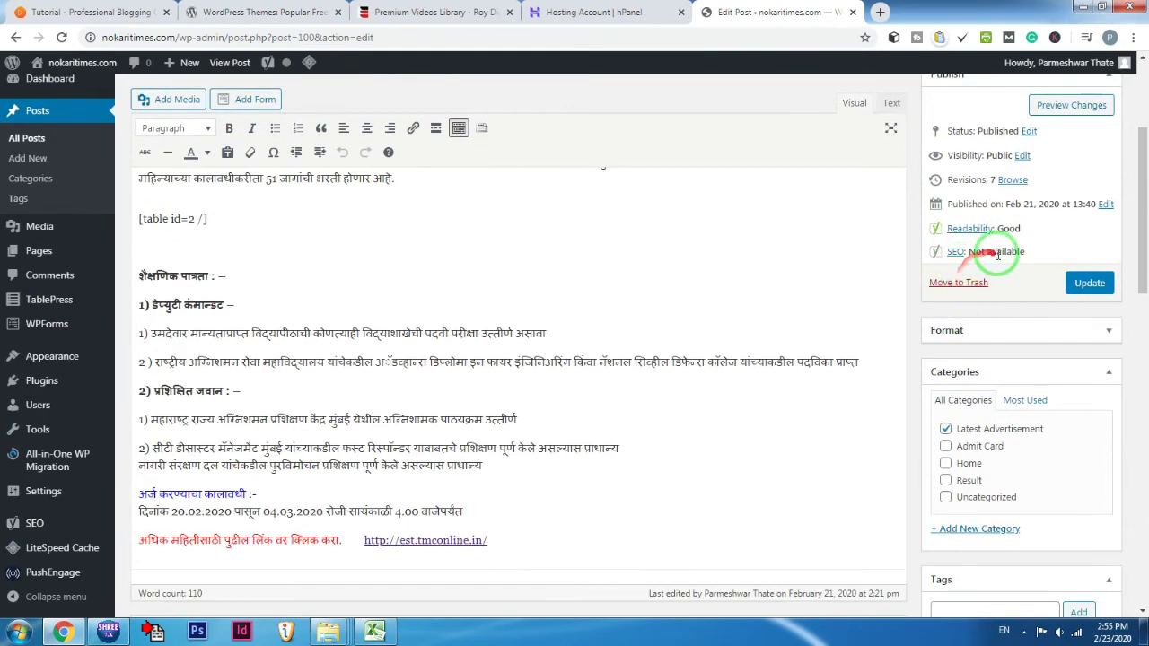
{"action": "scroll", "coordinate": [566, 458], "scroll_direction": "down", "scroll_amount": 4}
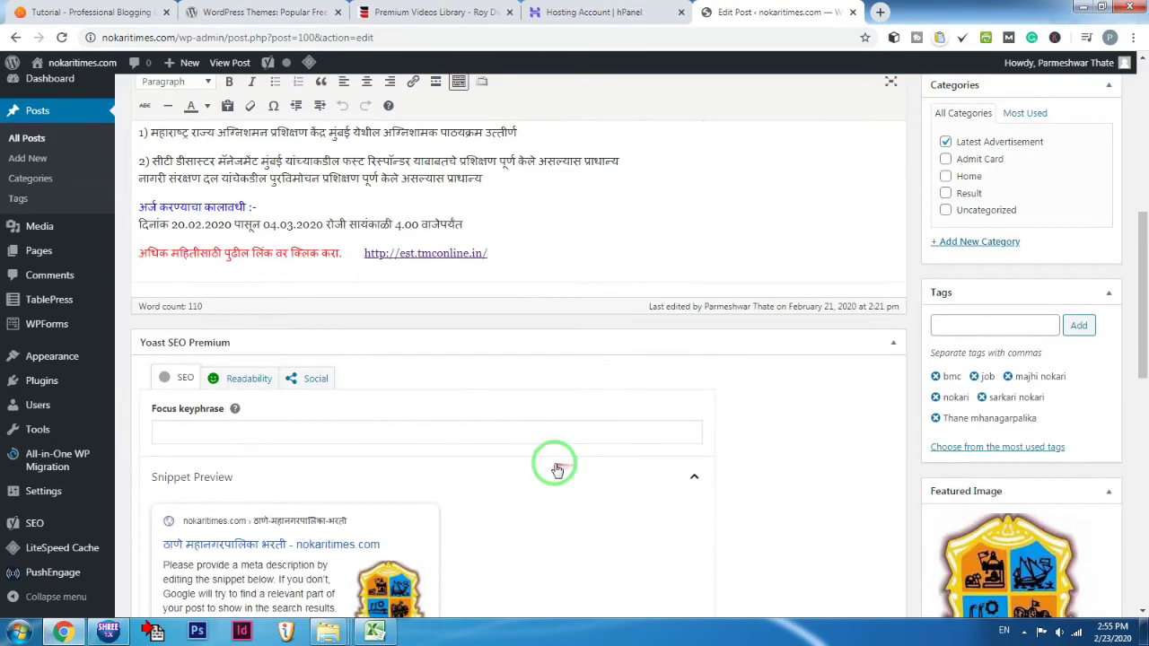
{"action": "scroll", "coordinate": [341, 438], "scroll_direction": "down", "scroll_amount": 1}
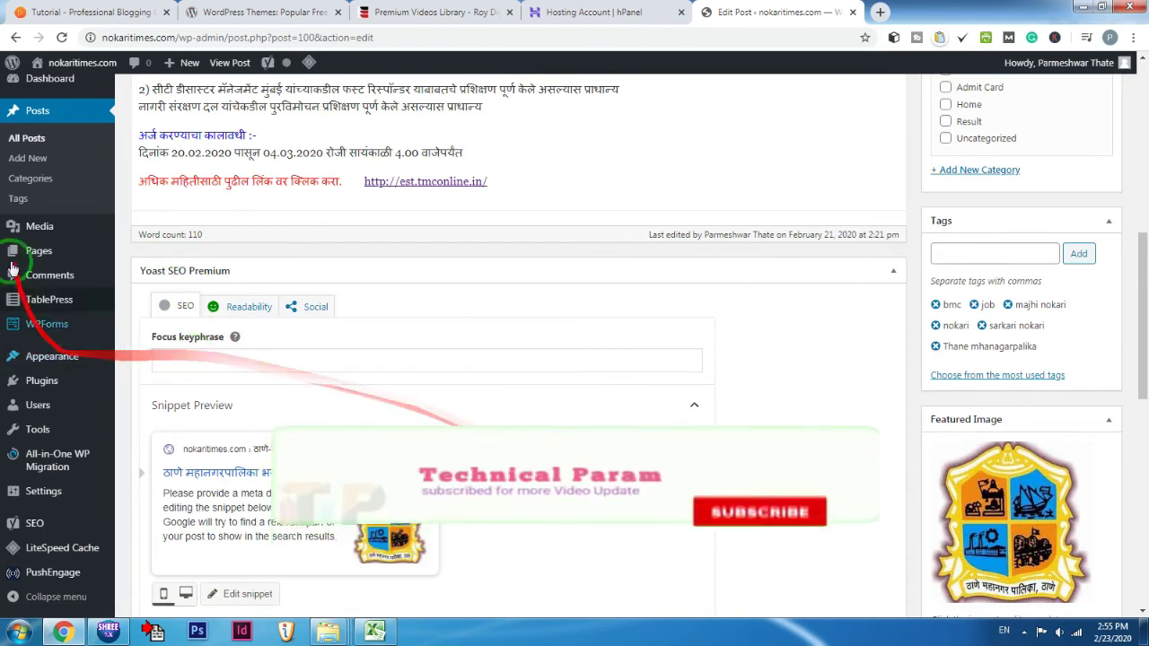
{"action": "scroll", "coordinate": [135, 331], "scroll_direction": "down", "scroll_amount": 4}
{"action": "scroll", "coordinate": [134, 238], "scroll_direction": "up", "scroll_amount": 2}
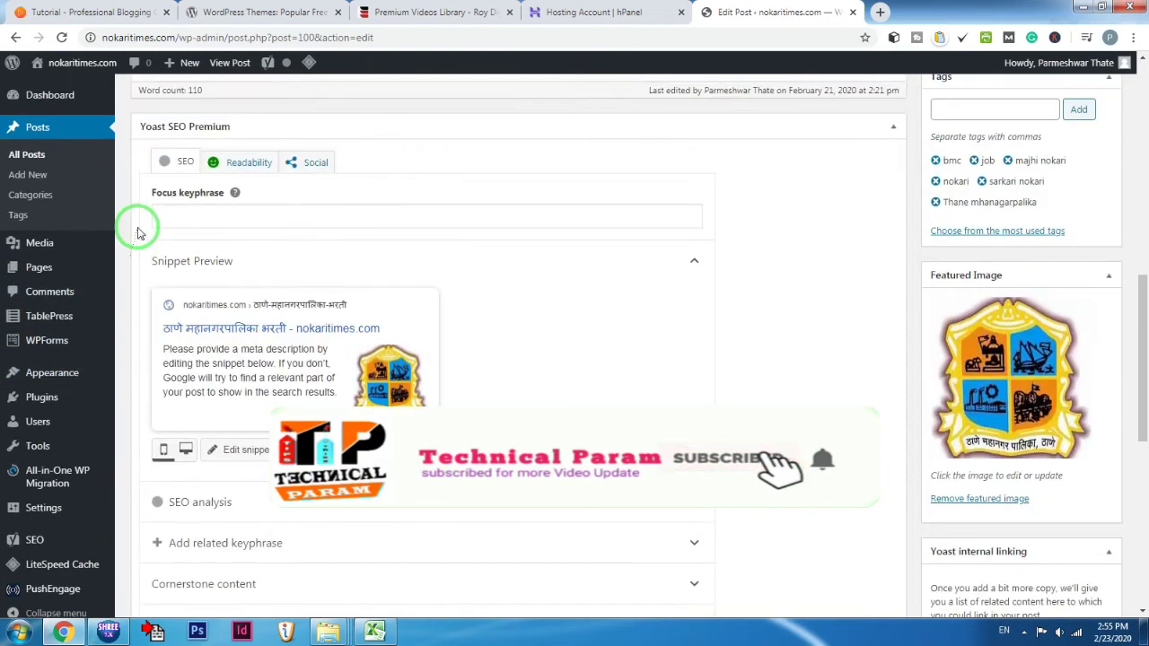
{"action": "scroll", "coordinate": [260, 229], "scroll_direction": "up", "scroll_amount": 1}
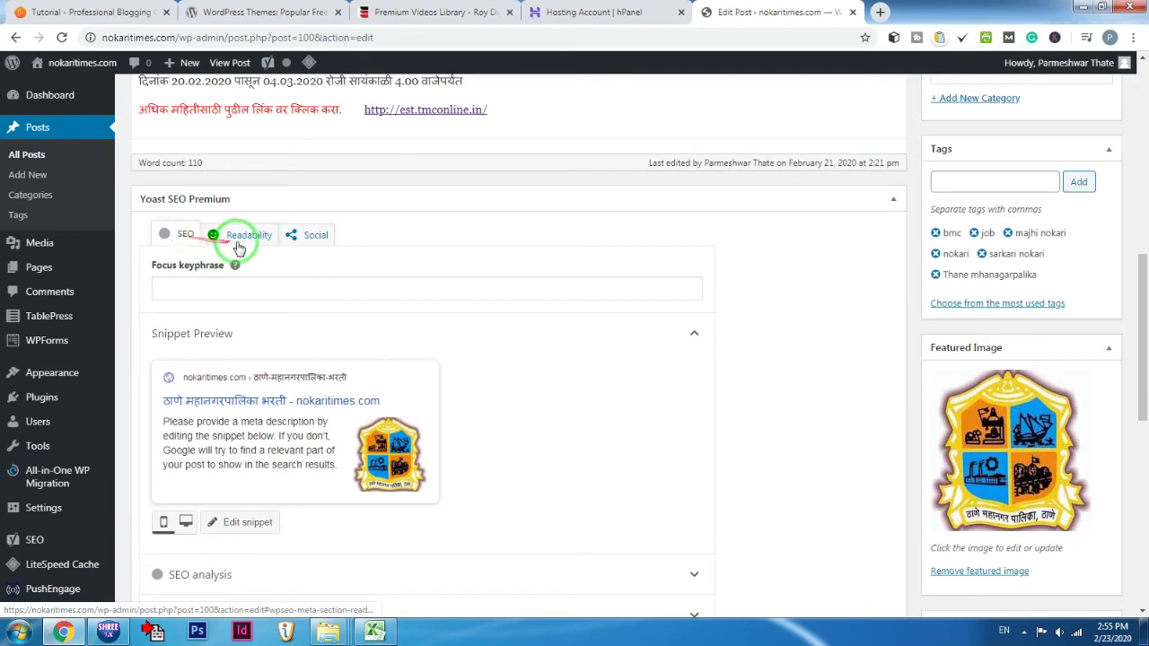
{"action": "left_click", "coordinate": [242, 237]}
{"action": "scroll", "coordinate": [260, 377], "scroll_direction": "down", "scroll_amount": 2}
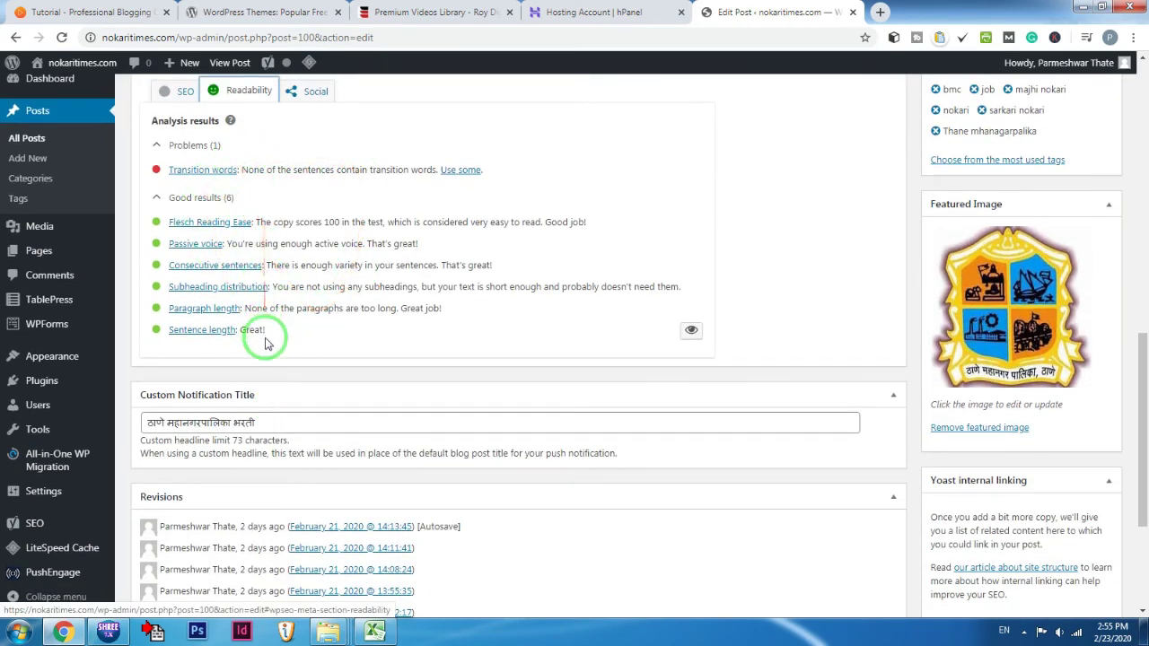
Step: Return to the post's SEO settings, review the SEO analysis results and collapse that section again
{"action": "left_click", "coordinate": [186, 93]}
{"action": "scroll", "coordinate": [278, 392], "scroll_direction": "down", "scroll_amount": 3}
{"action": "left_click", "coordinate": [604, 222]}
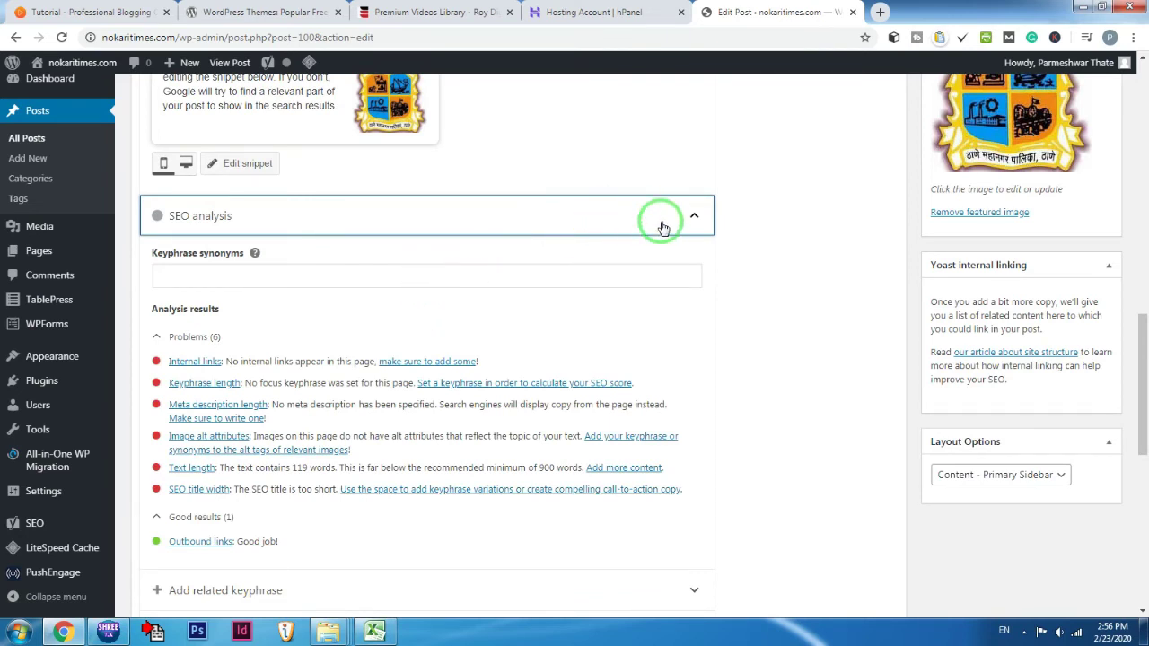
{"action": "left_click", "coordinate": [623, 212]}
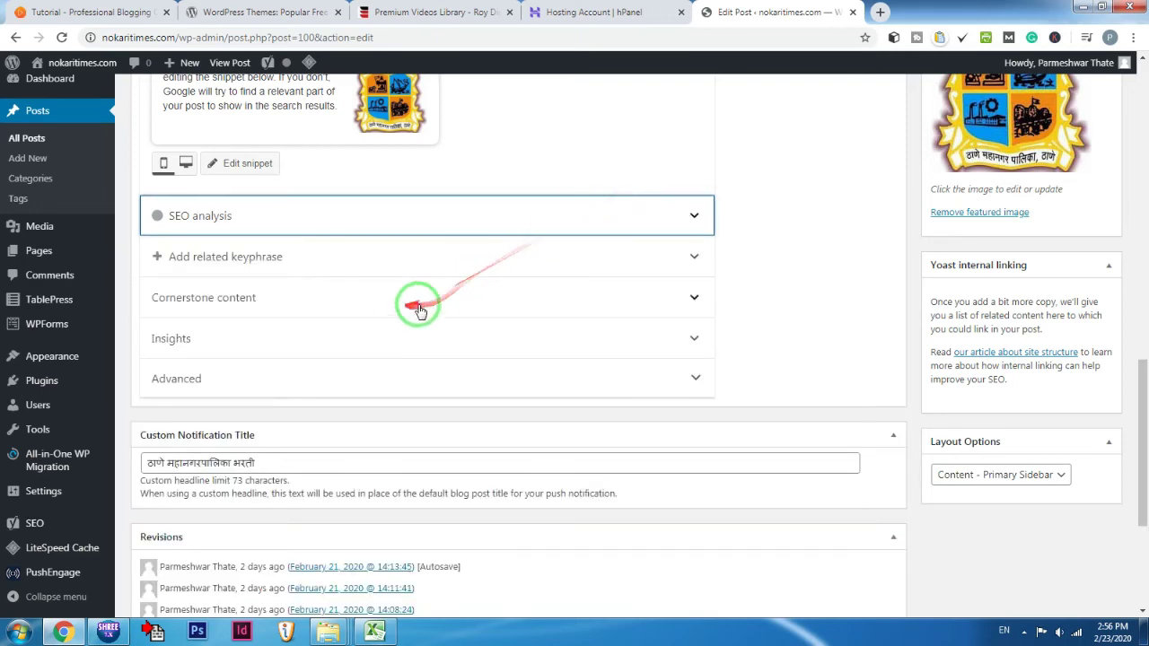
Step: Look at the related keyphrase and cornerstone content options of the post, collapsing each section after viewing
{"action": "left_click", "coordinate": [424, 268]}
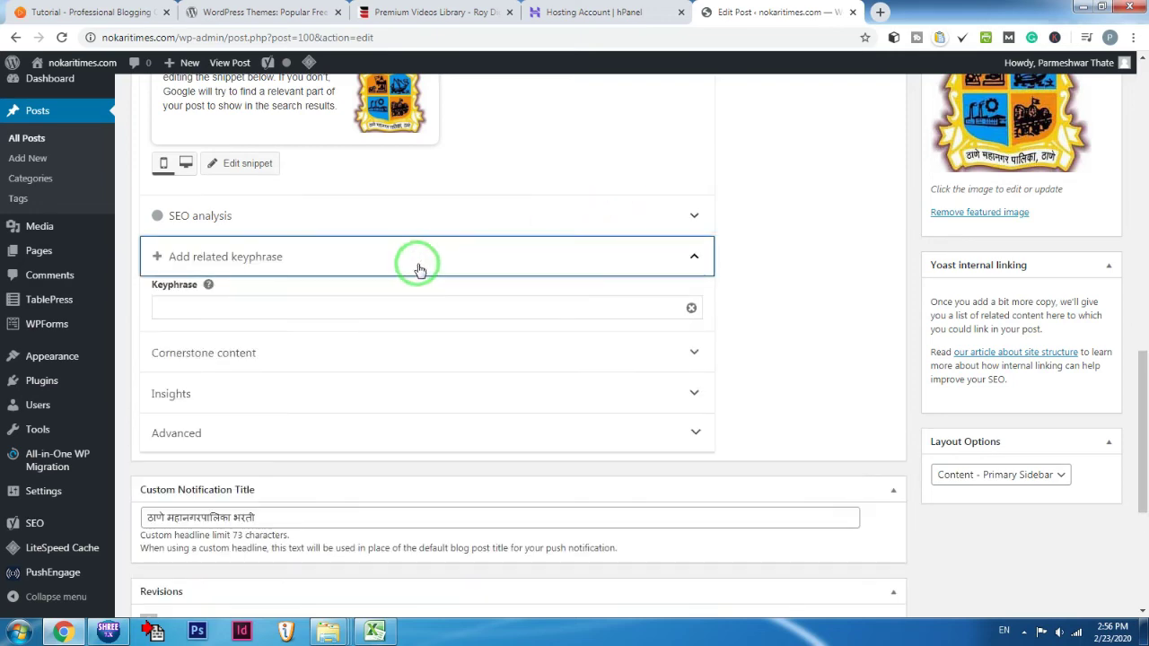
{"action": "left_click", "coordinate": [539, 262]}
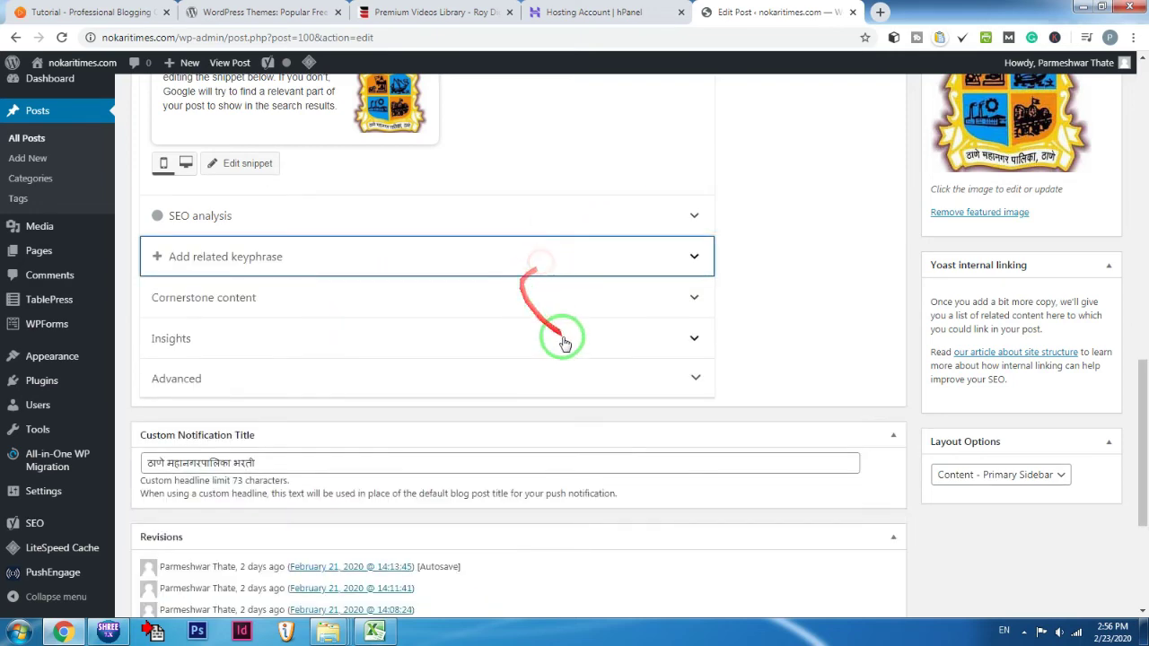
{"action": "left_click", "coordinate": [513, 303]}
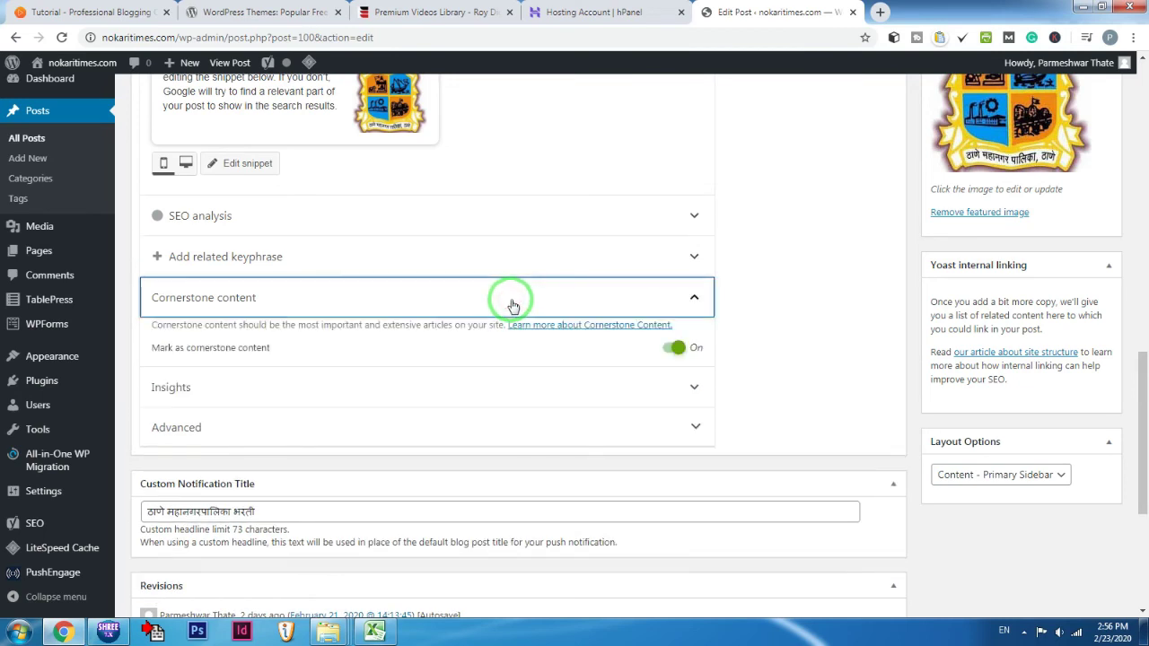
{"action": "left_click", "coordinate": [512, 305]}
Step: Review the prominent words under Insights, then the Advanced search-engine, meta robots and canonical URL settings of the post
{"action": "left_click", "coordinate": [422, 344]}
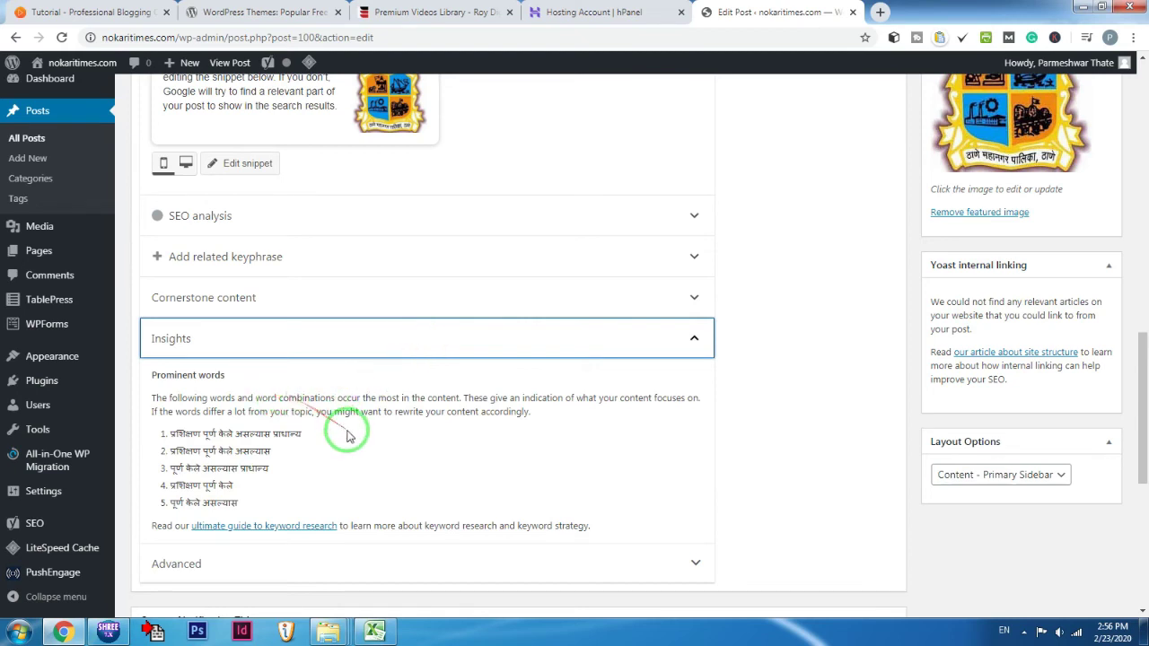
{"action": "left_click", "coordinate": [374, 334]}
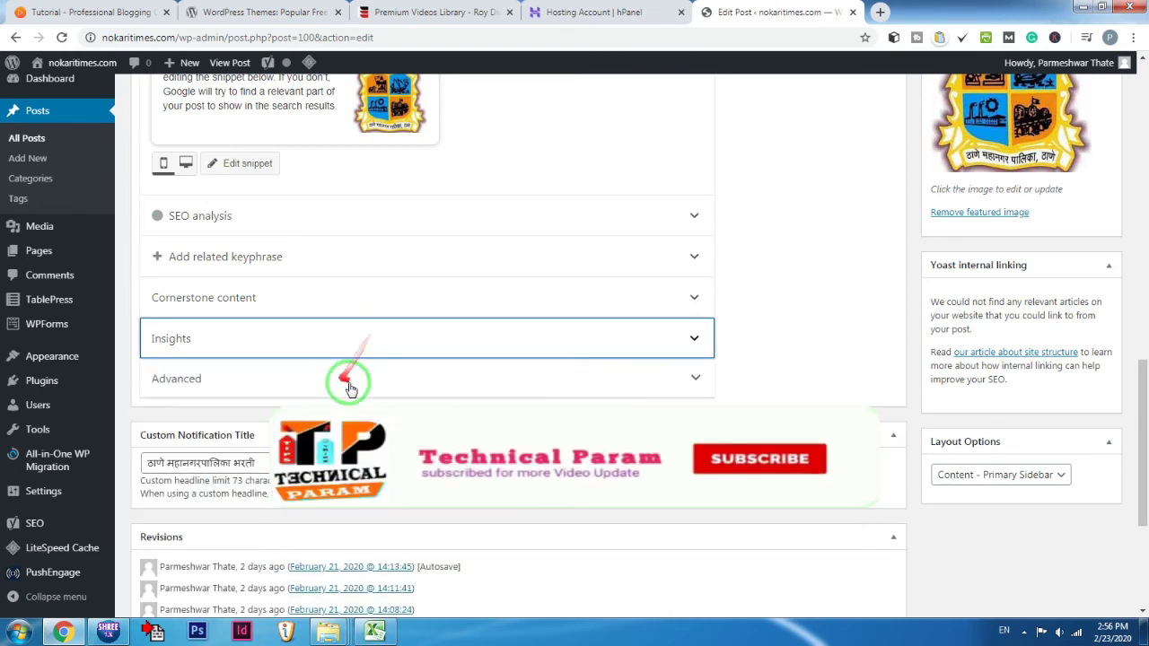
{"action": "left_click", "coordinate": [376, 385]}
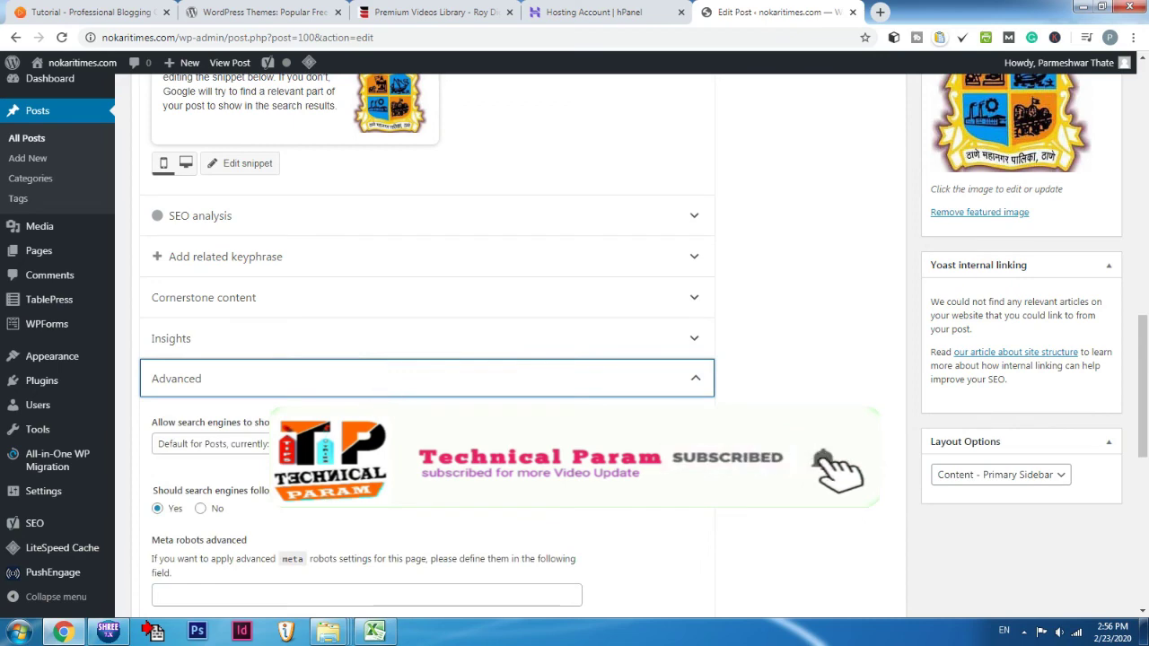
{"action": "scroll", "coordinate": [377, 388], "scroll_direction": "down", "scroll_amount": 3}
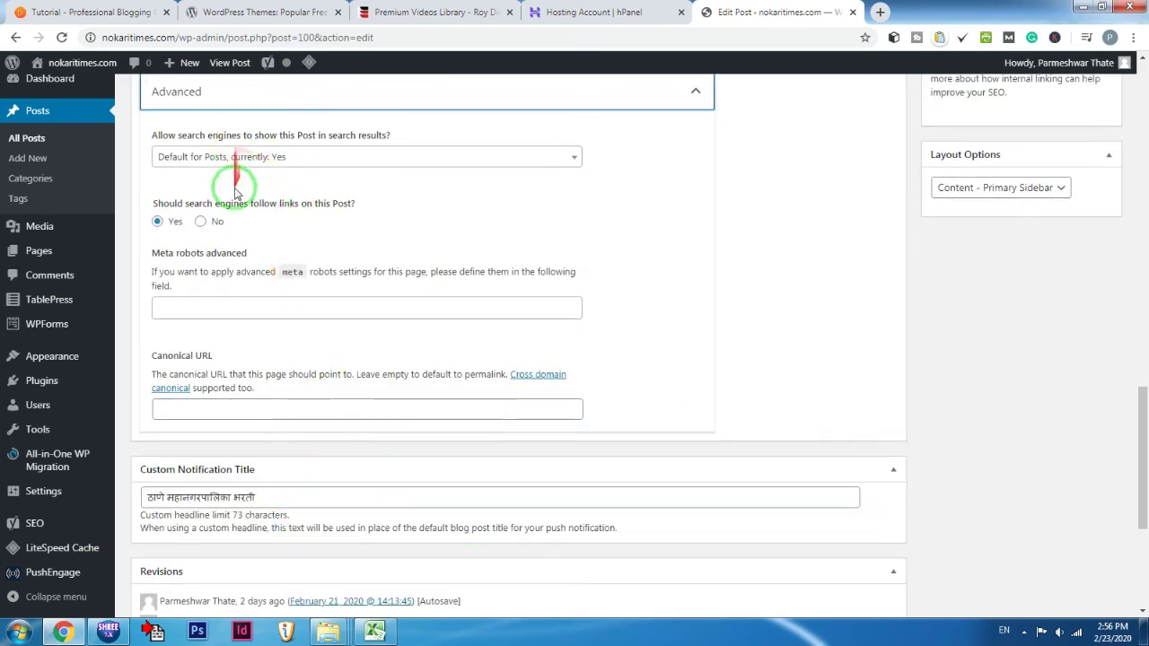
Step: Look over the post's custom notification title and revisions, then its readability and SEO status in the Publish box
{"action": "scroll", "coordinate": [236, 402], "scroll_direction": "down", "scroll_amount": 1}
{"action": "scroll", "coordinate": [236, 401], "scroll_direction": "down", "scroll_amount": 1}
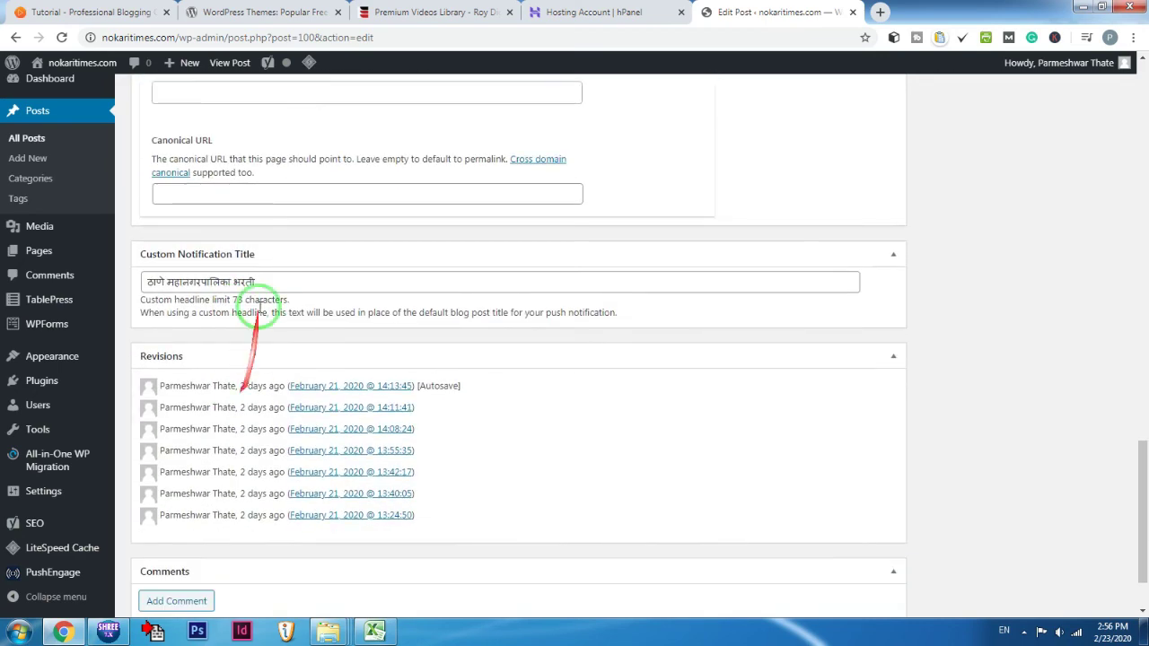
{"action": "scroll", "coordinate": [259, 284], "scroll_direction": "up", "scroll_amount": 4}
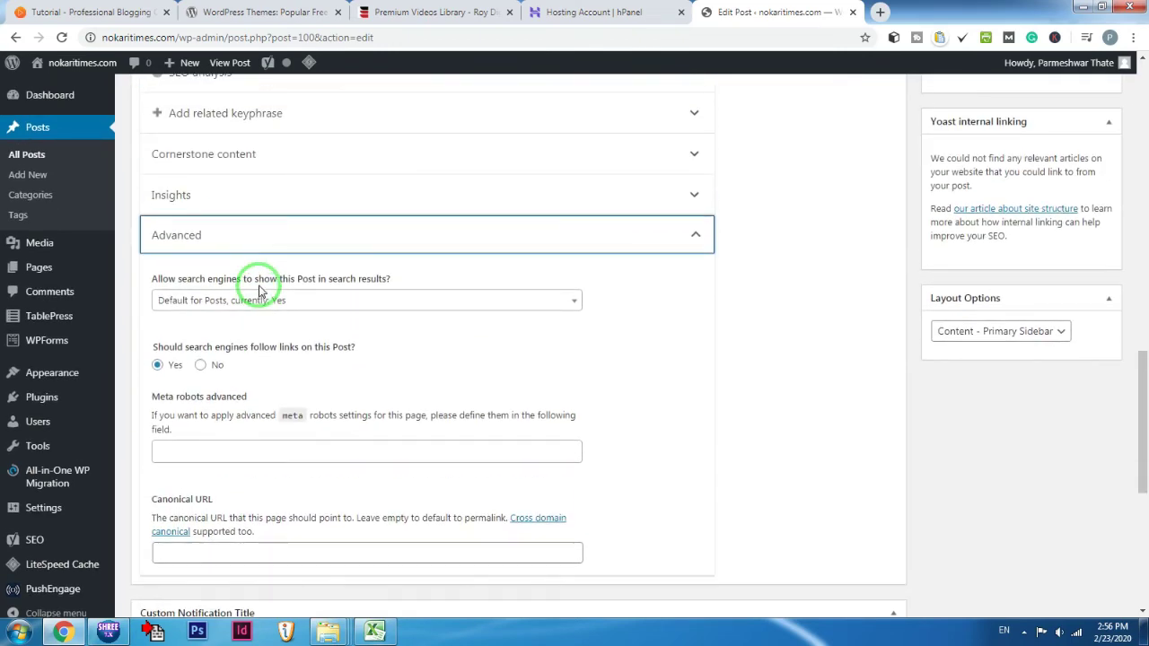
{"action": "scroll", "coordinate": [534, 332], "scroll_direction": "up", "scroll_amount": 3}
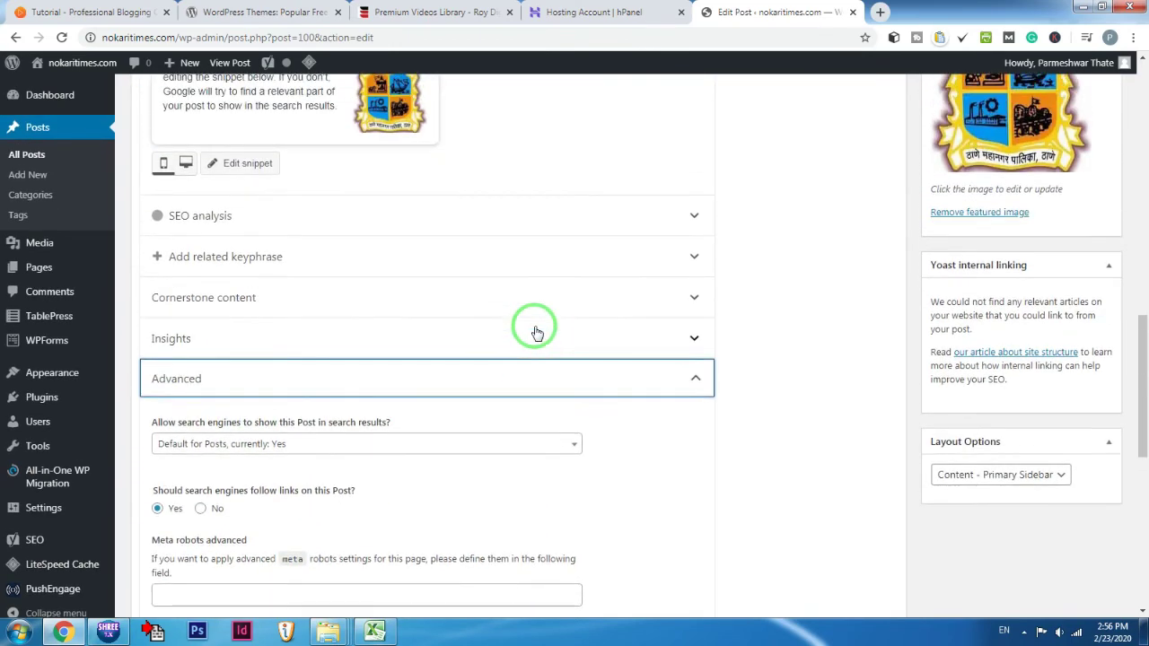
{"action": "scroll", "coordinate": [877, 453], "scroll_direction": "up", "scroll_amount": 6}
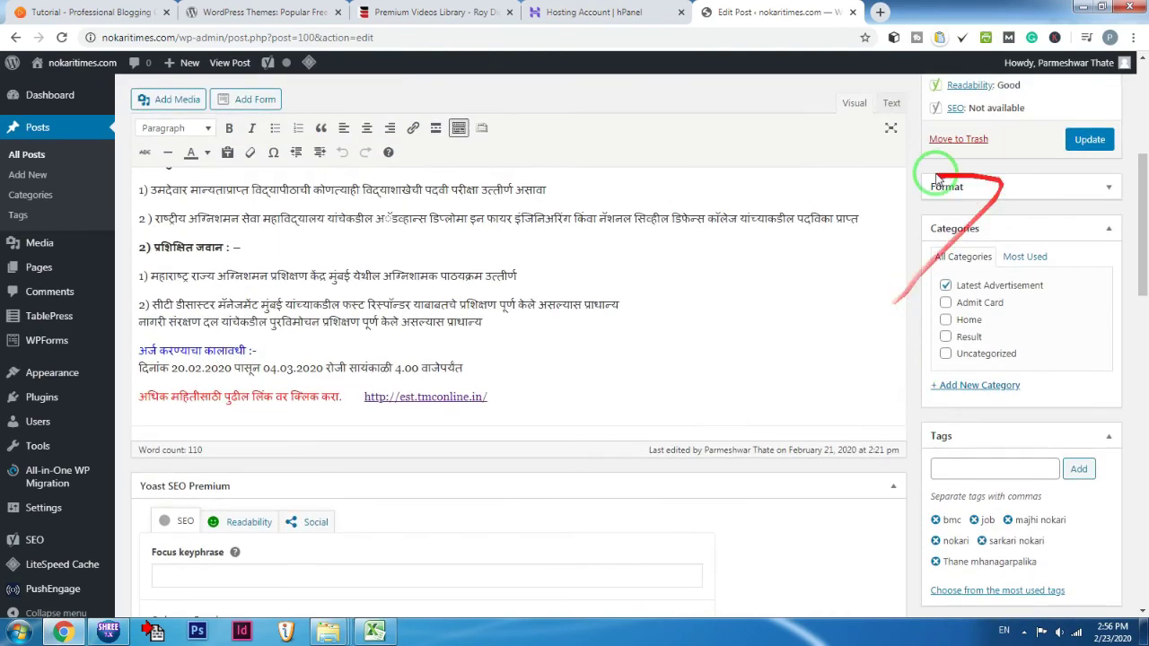
{"action": "scroll", "coordinate": [884, 270], "scroll_direction": "up", "scroll_amount": 2}
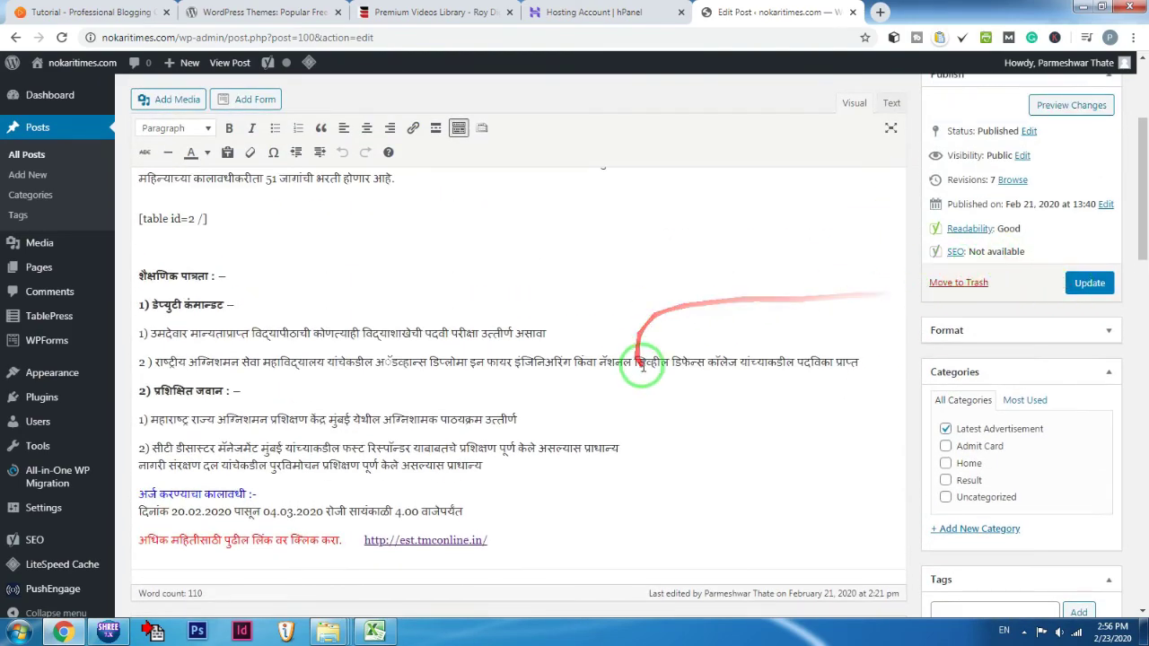
Step: Review the problems listed in the post's SEO analysis, collapse that section again and return to the post's title
{"action": "scroll", "coordinate": [328, 449], "scroll_direction": "down", "scroll_amount": 8}
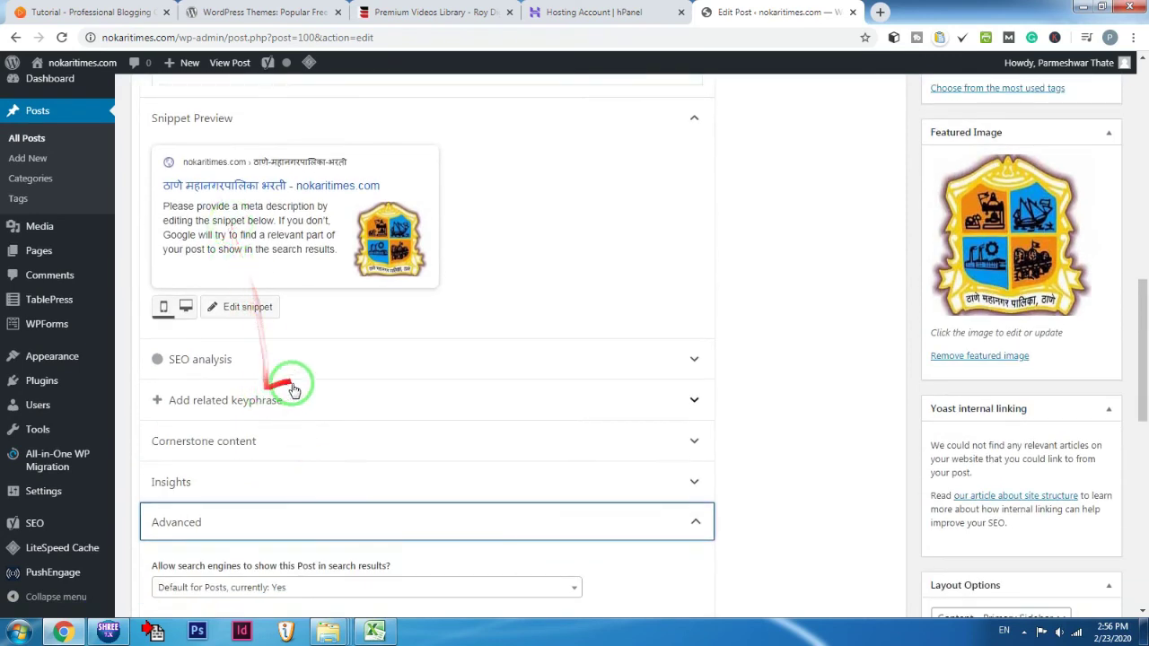
{"action": "left_click", "coordinate": [694, 360]}
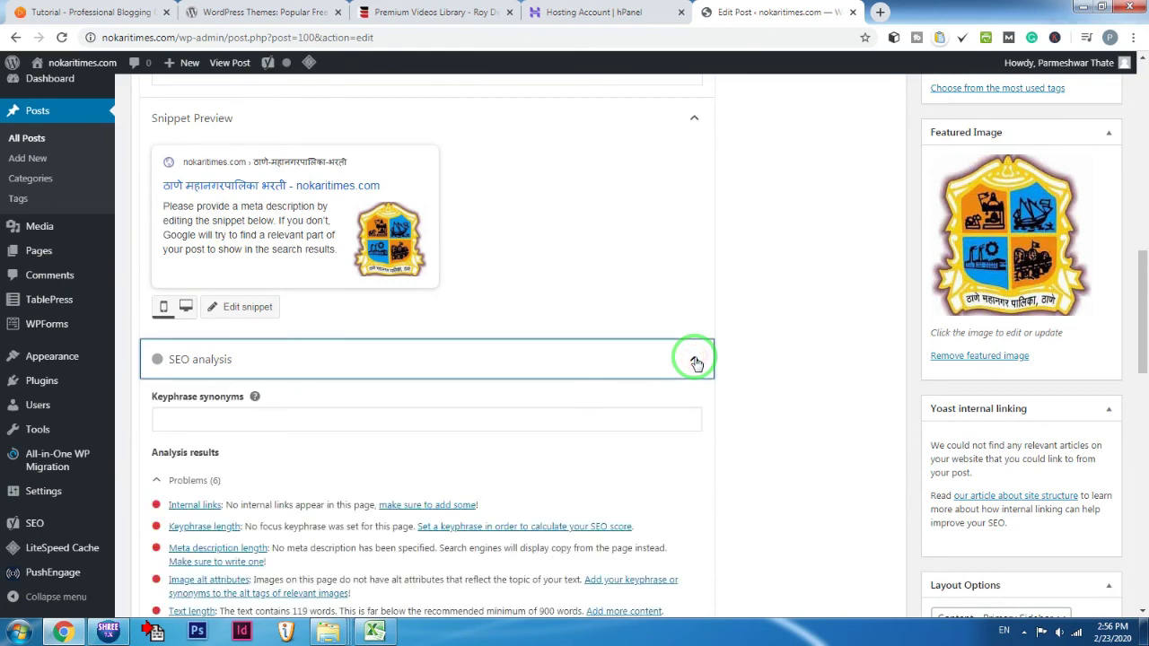
{"action": "left_click", "coordinate": [696, 361]}
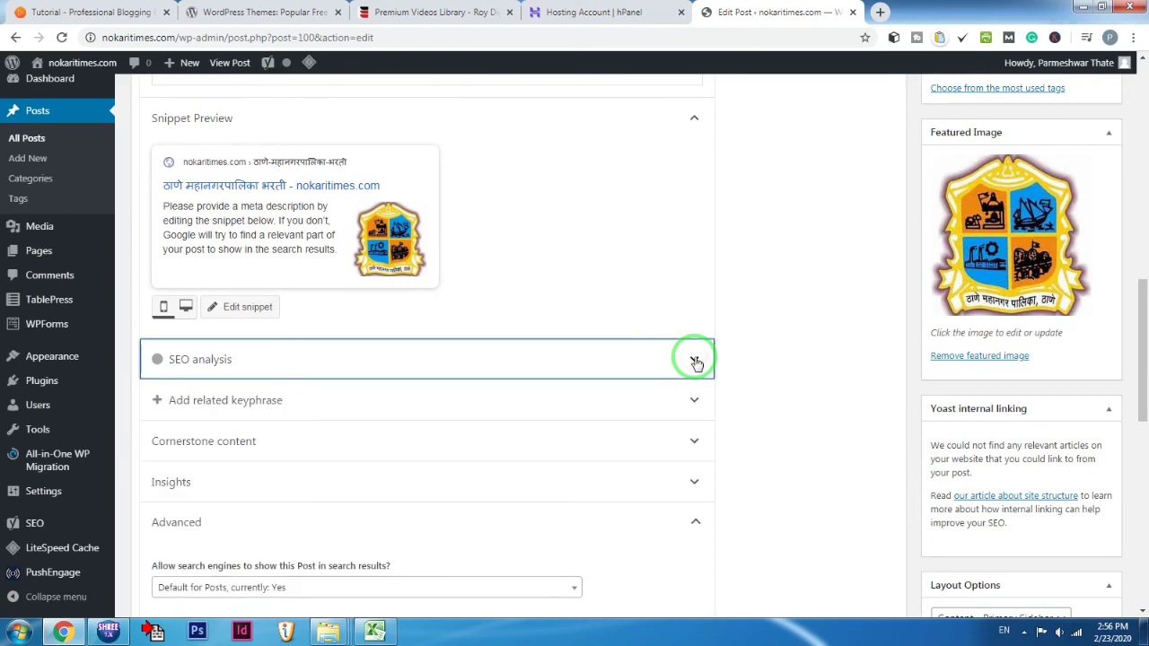
{"action": "left_click", "coordinate": [702, 359]}
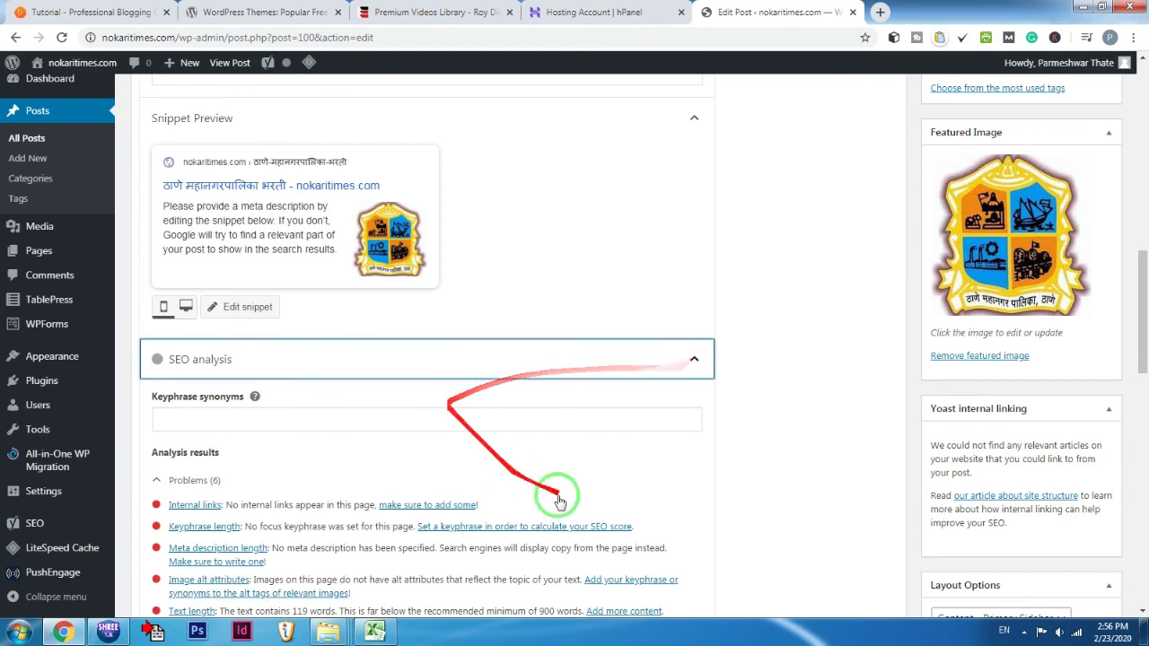
{"action": "left_click", "coordinate": [696, 363]}
{"action": "scroll", "coordinate": [696, 382], "scroll_direction": "down", "scroll_amount": 2}
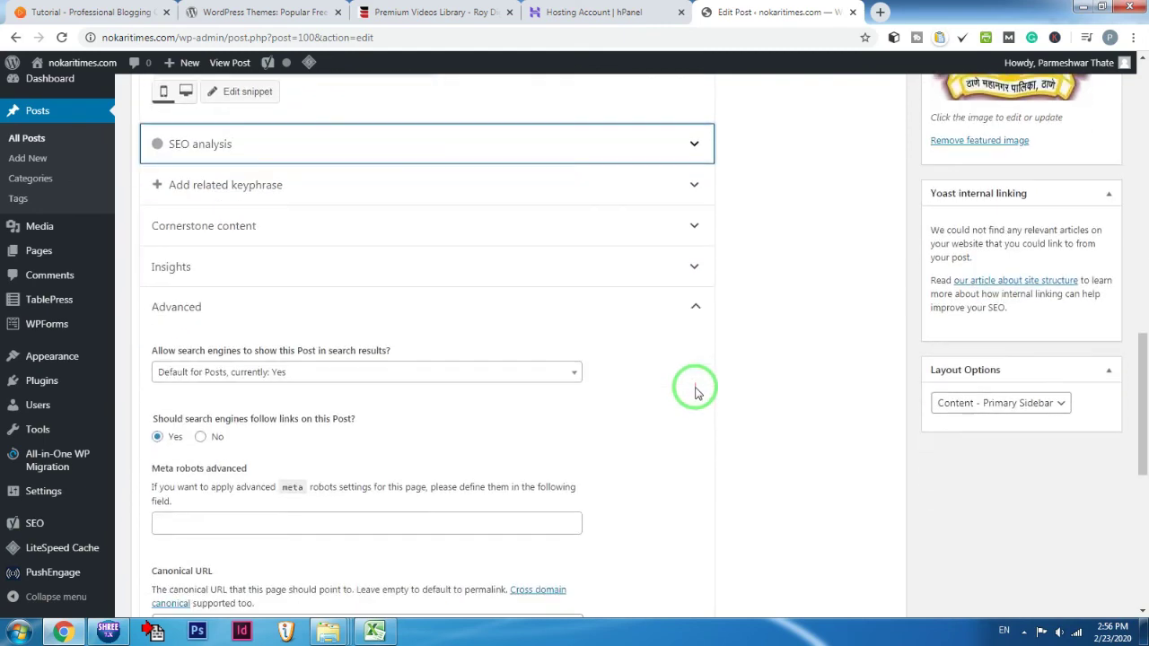
{"action": "scroll", "coordinate": [692, 385], "scroll_direction": "up", "scroll_amount": 8}
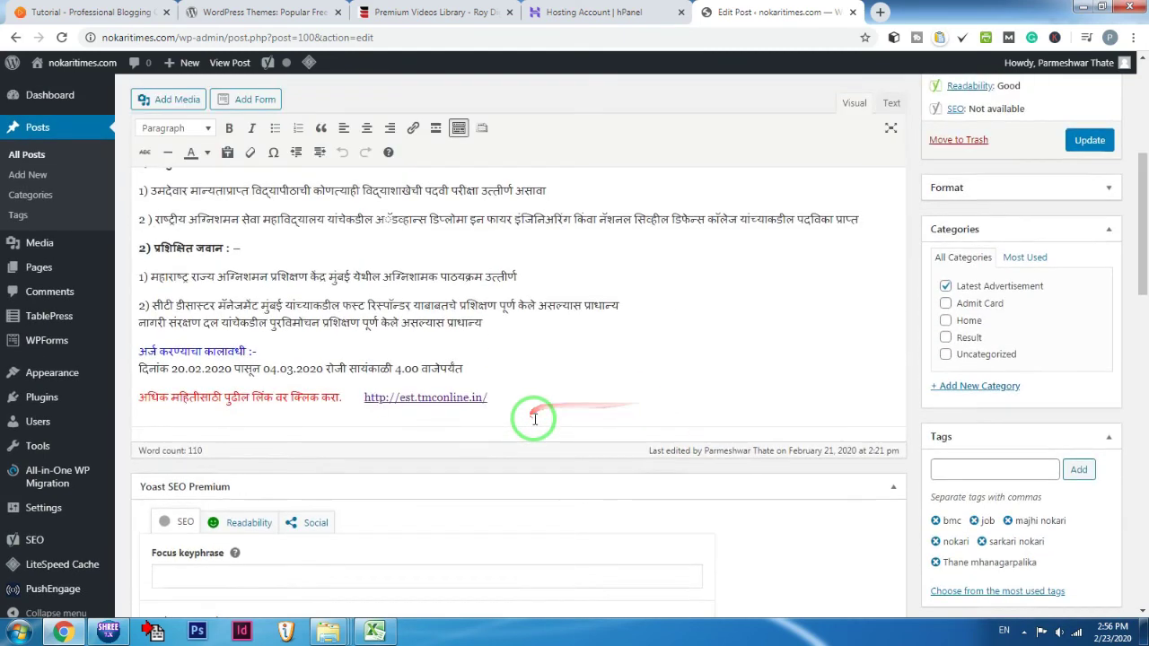
{"action": "scroll", "coordinate": [539, 410], "scroll_direction": "up", "scroll_amount": 3}
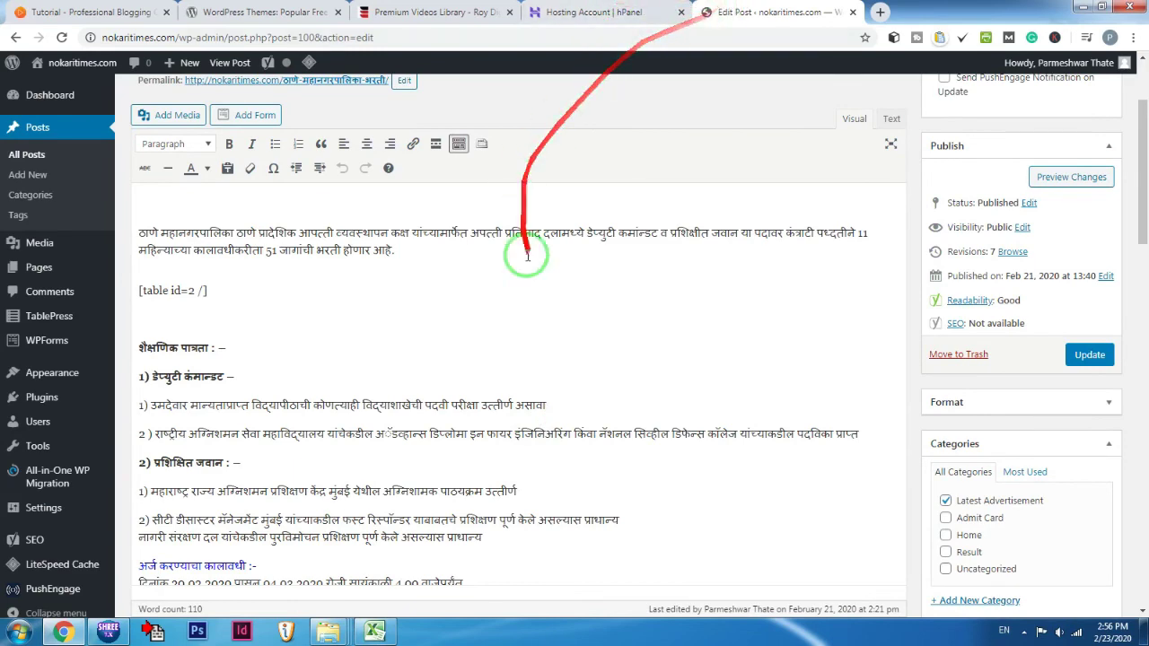
{"action": "scroll", "coordinate": [529, 247], "scroll_direction": "up", "scroll_amount": 2}
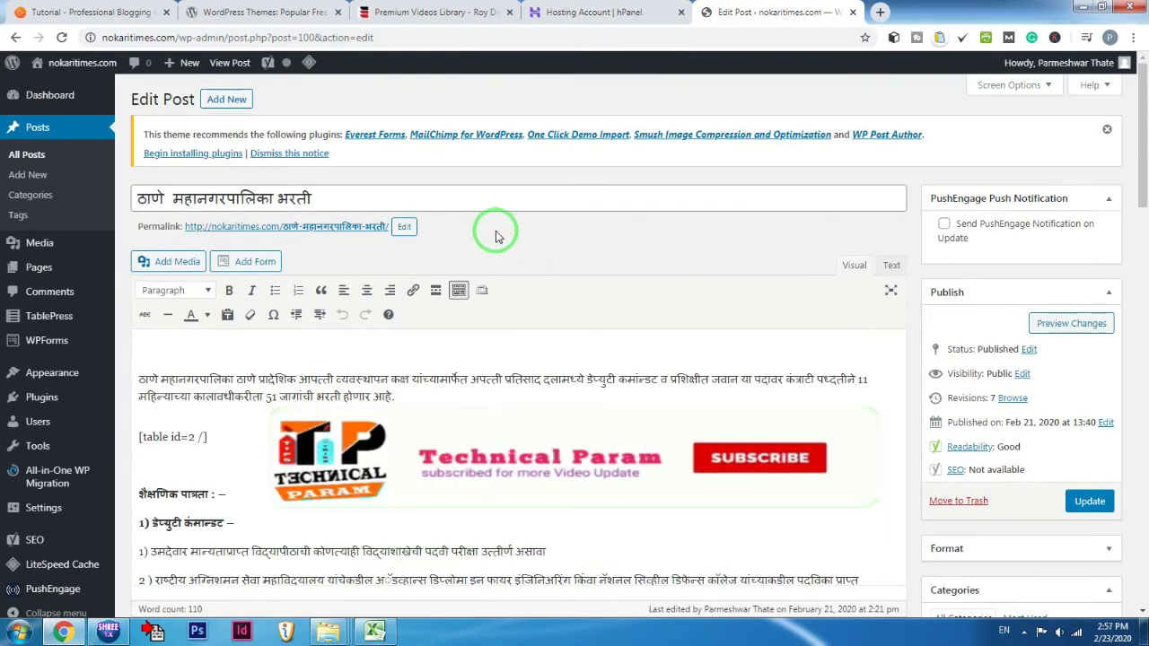